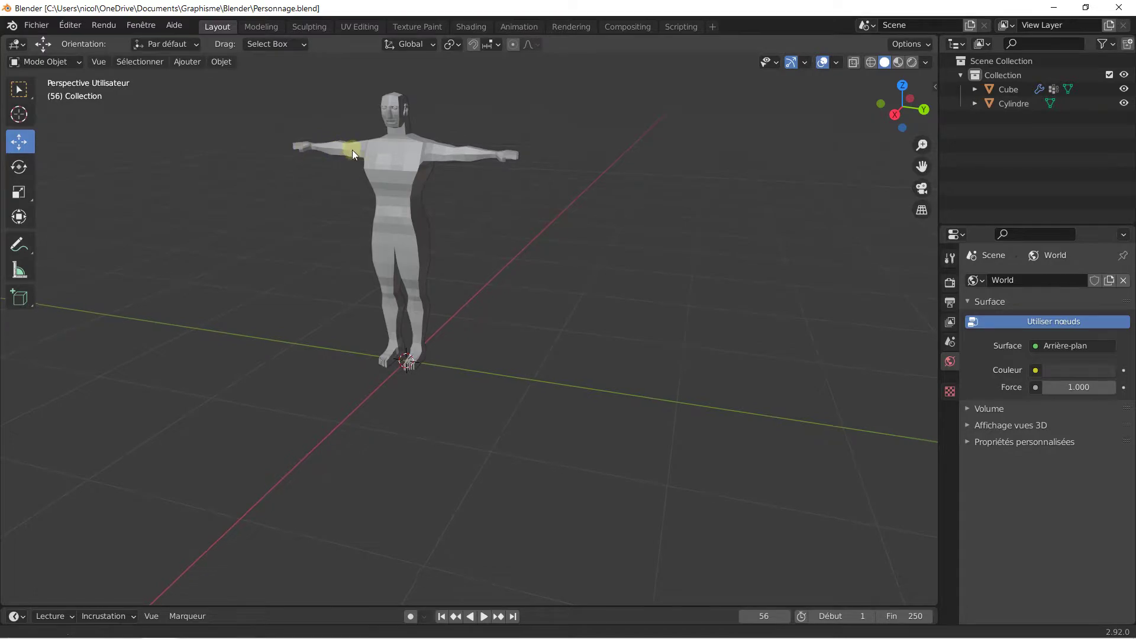
pyautogui.keyDown('shift'); pyautogui.moveTo(351, 146); pyautogui.dragTo(358, 191, button='middle'); pyautogui.keyUp('shift')
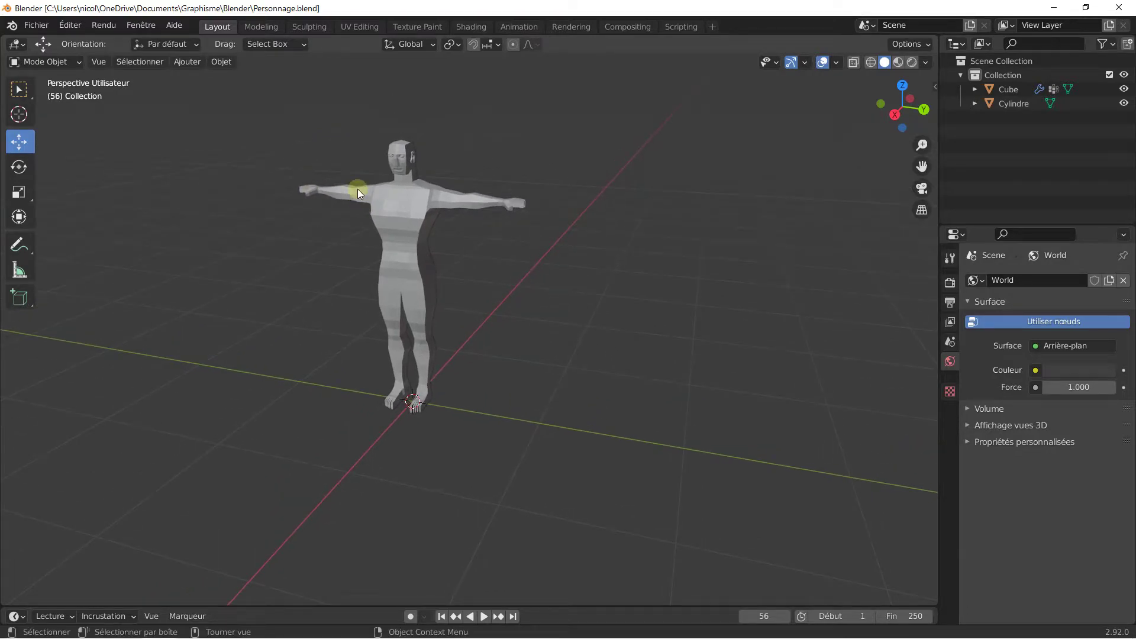
pyautogui.scroll(1, 358, 190)
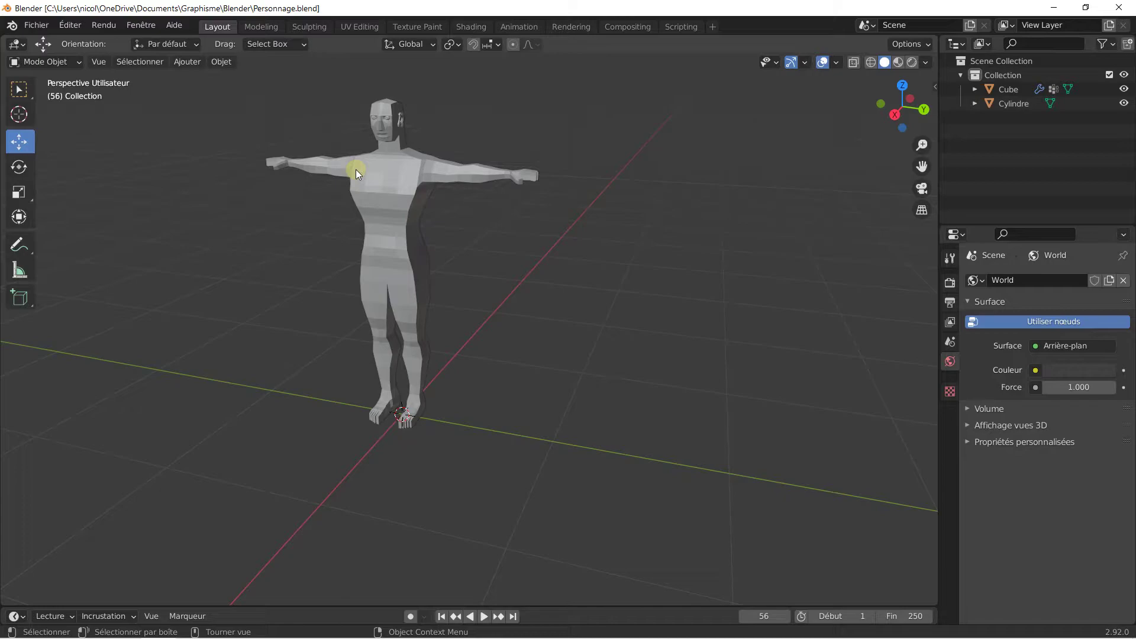
pyautogui.scroll(-1, 356, 169)
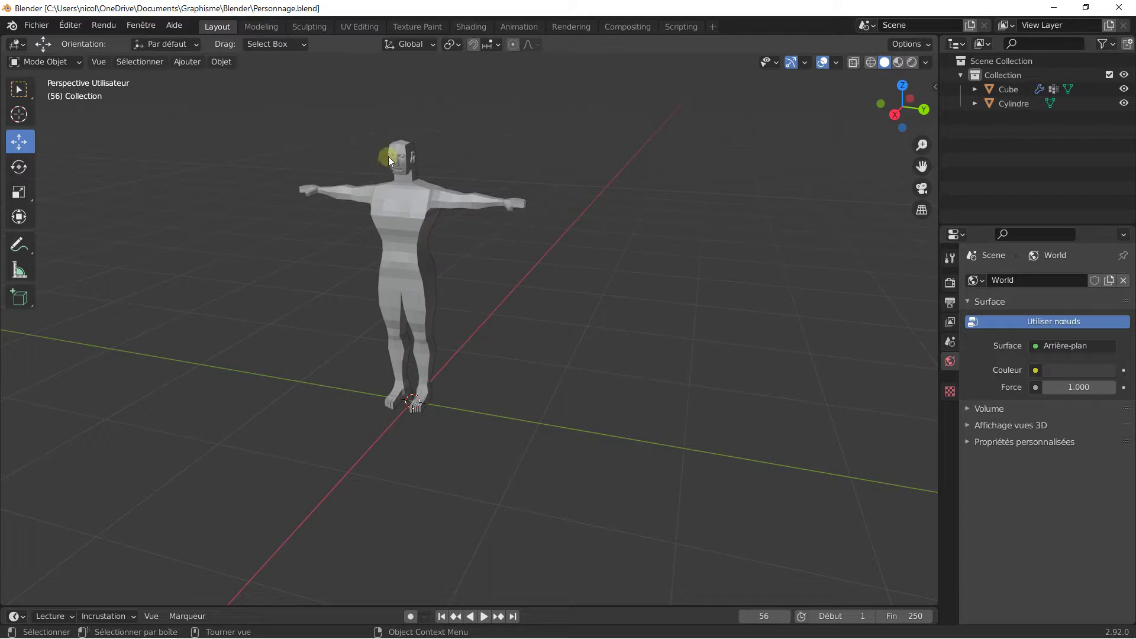
pyautogui.scroll(4, 388, 159)
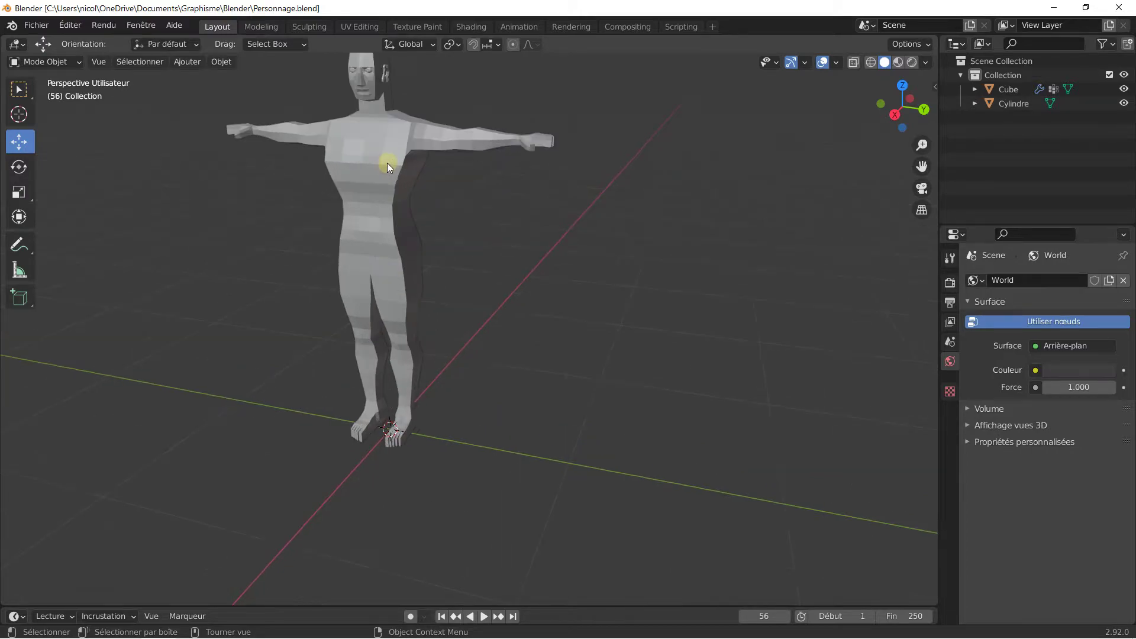
pyautogui.keyDown('shift'); pyautogui.moveTo(397, 194); pyautogui.dragTo(395, 212, button='middle'); pyautogui.keyUp('shift')
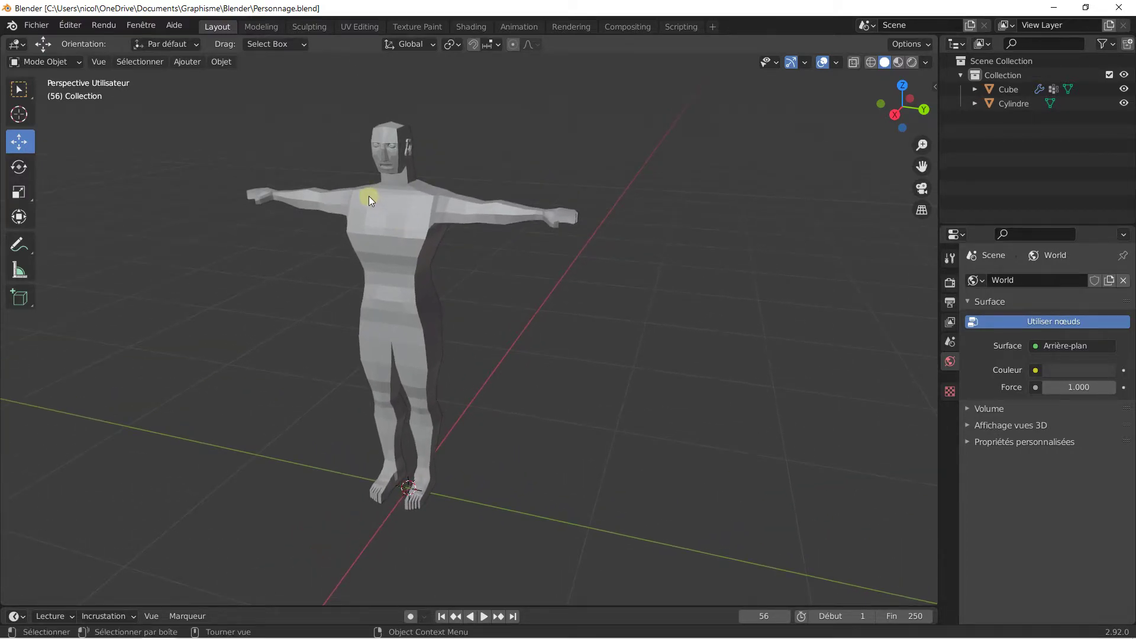
pyautogui.scroll(5, 379, 248)
pyautogui.scroll(-7, 382, 245)
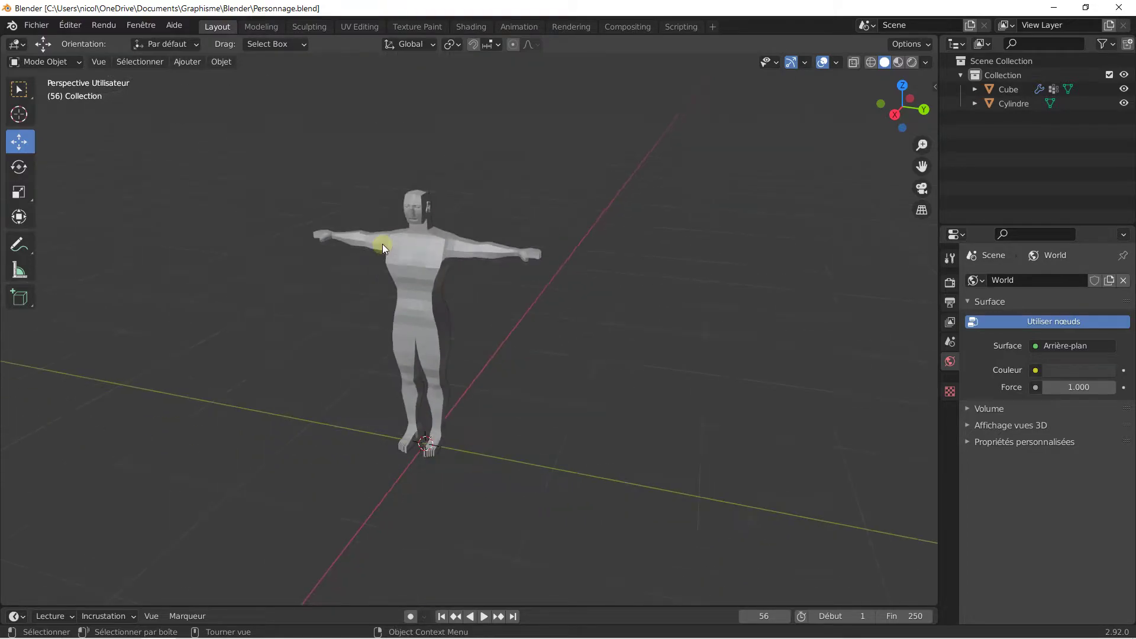
pyautogui.scroll(2, 383, 244)
# - Check in the add-on preferences that the Rigging: Rigify add-on is enabled, and close the preferences
pyautogui.click(104, 25)
pyautogui.moveTo(70, 27)
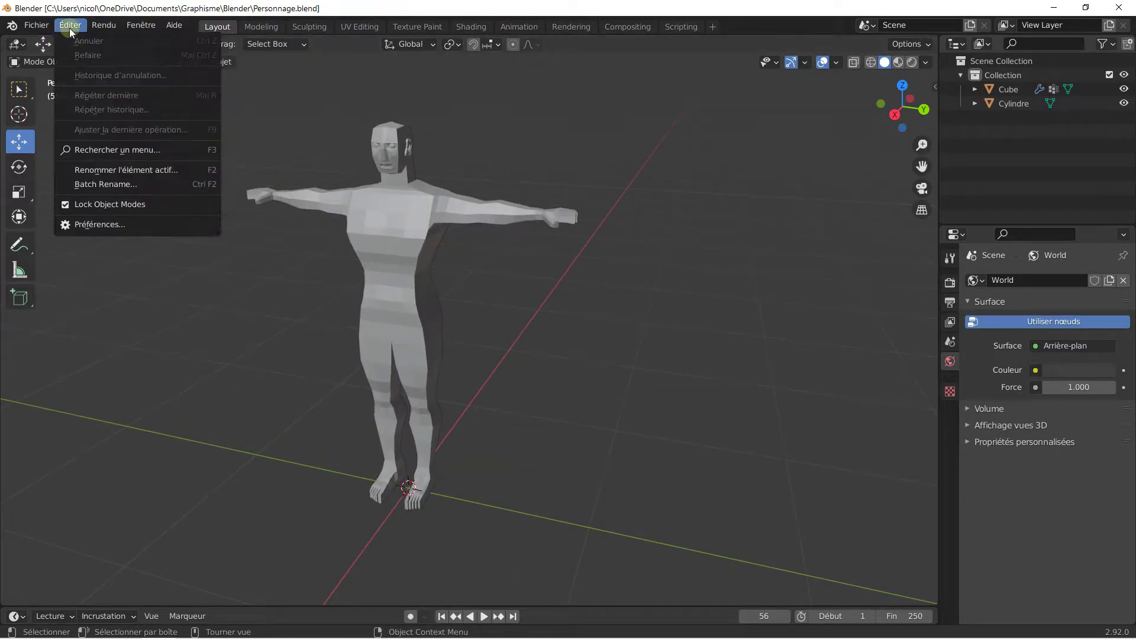
pyautogui.click(92, 225)
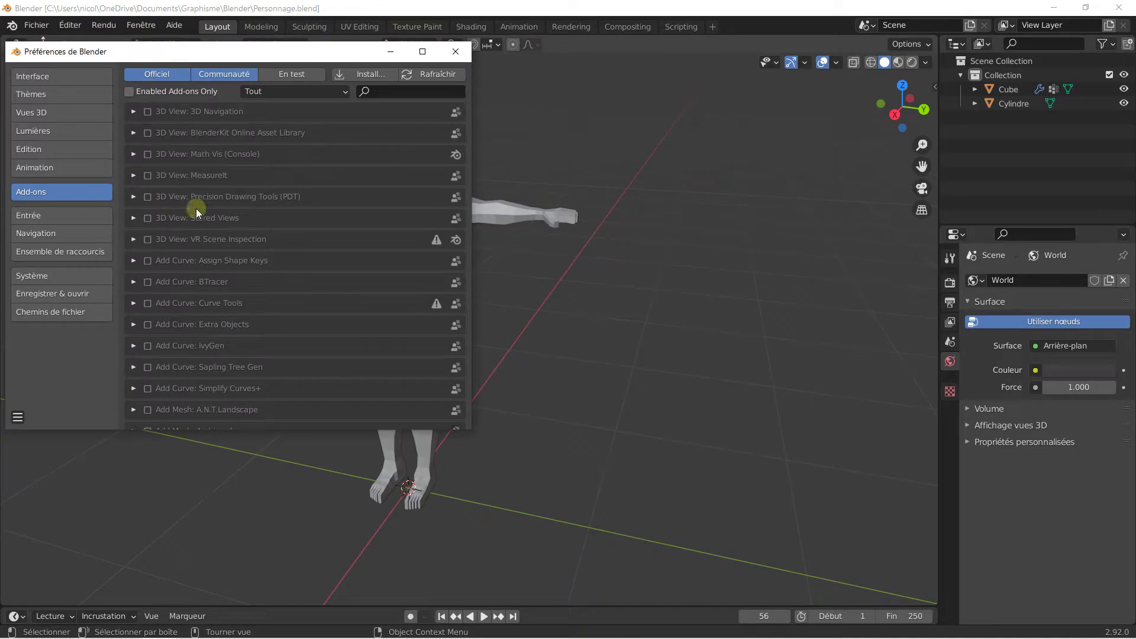
pyautogui.scroll(-15, 190, 176)
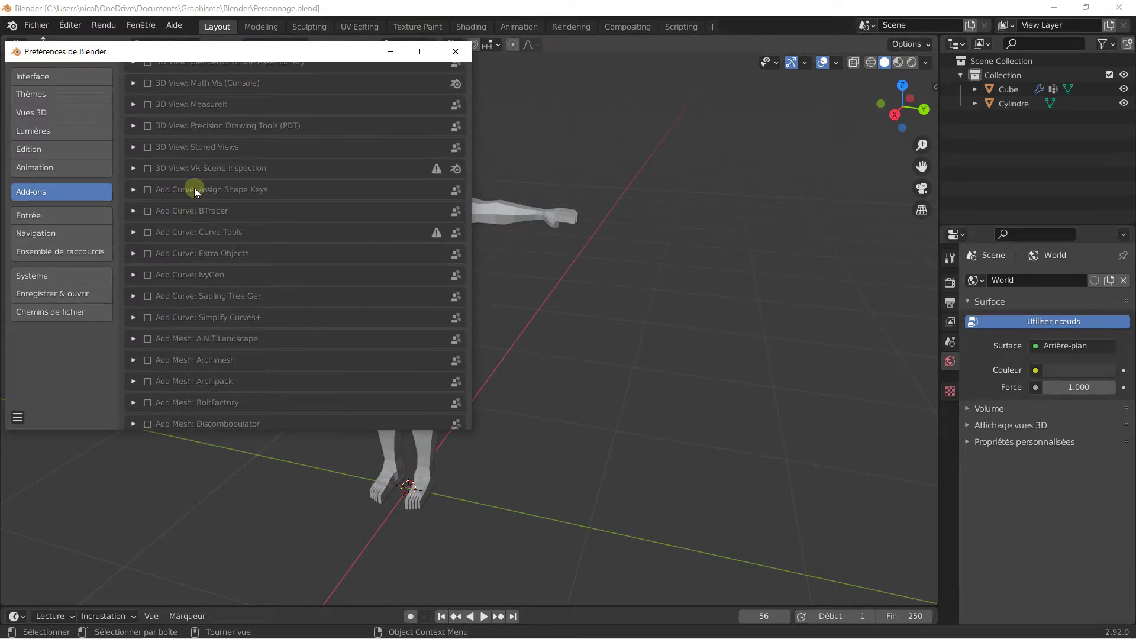
pyautogui.scroll(-15, 203, 225)
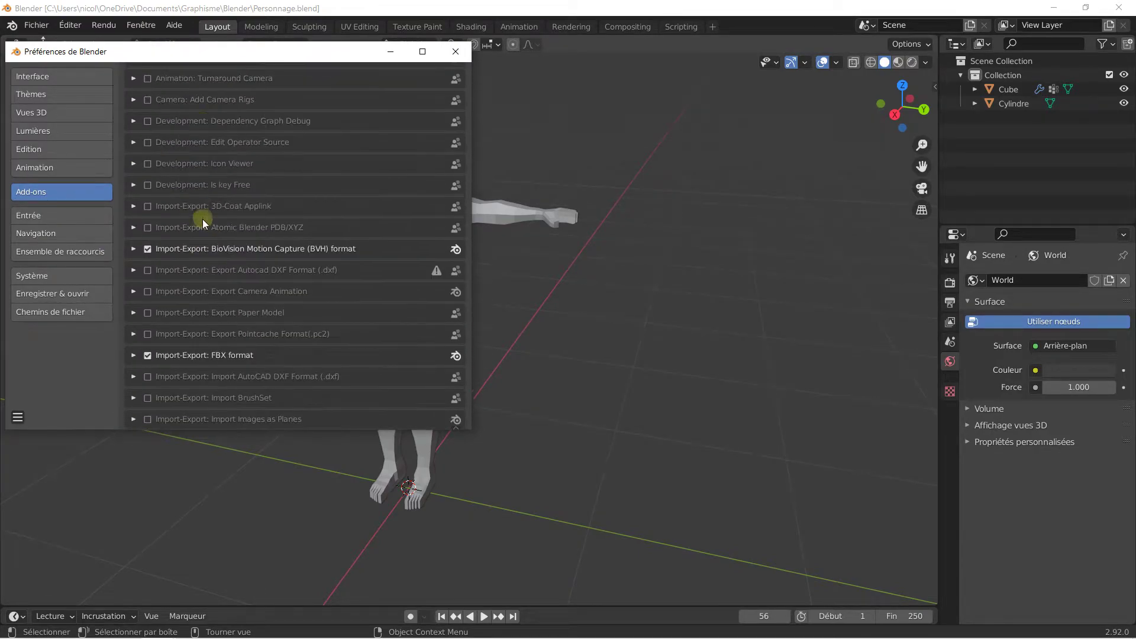
pyautogui.scroll(-12, 204, 240)
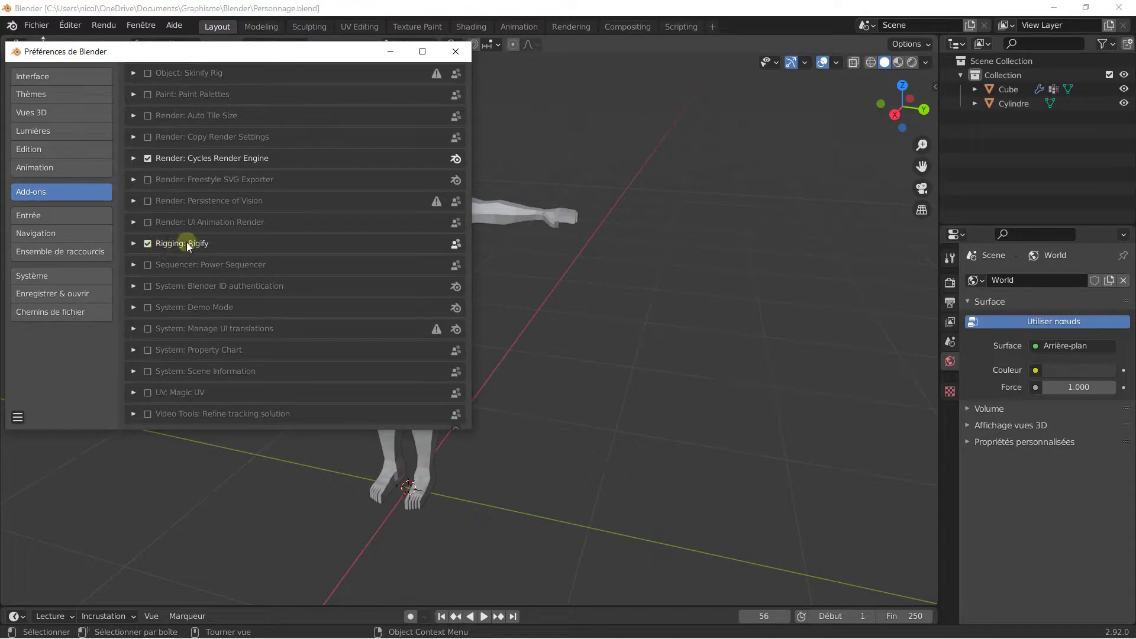
pyautogui.click(455, 52)
# - Add a Basic Human (Meta-Rig) armature and move it along the X axis so it stands in front of the character
pyautogui.scroll(-1, 365, 178)
pyautogui.moveTo(364, 178); pyautogui.dragTo(364, 184, button='middle')
pyautogui.click(186, 62)
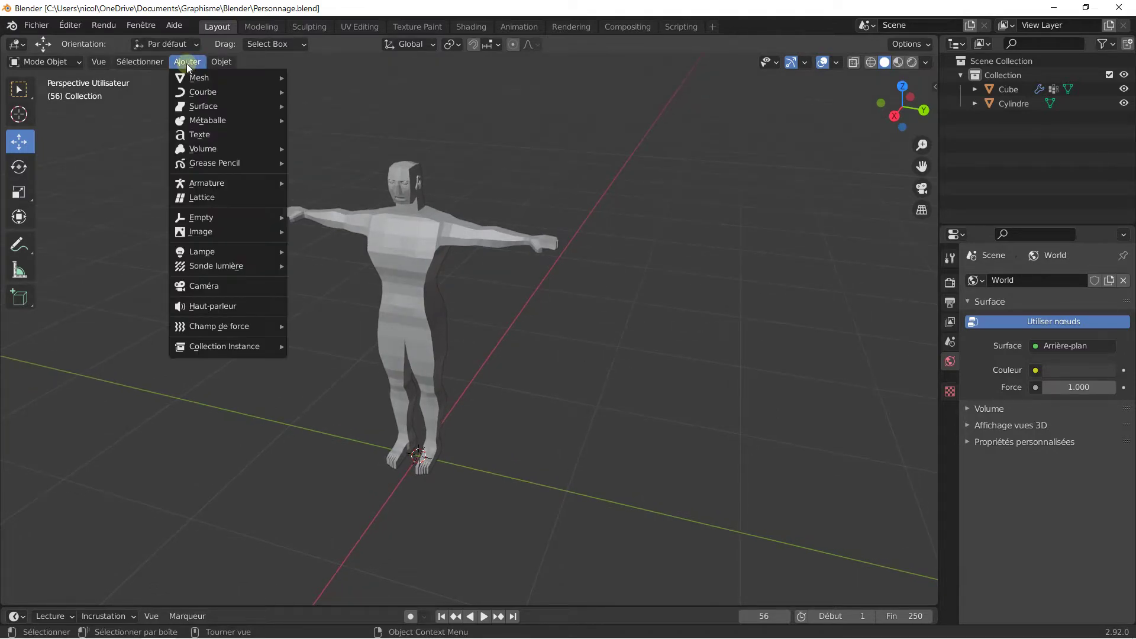
pyautogui.click(215, 185)
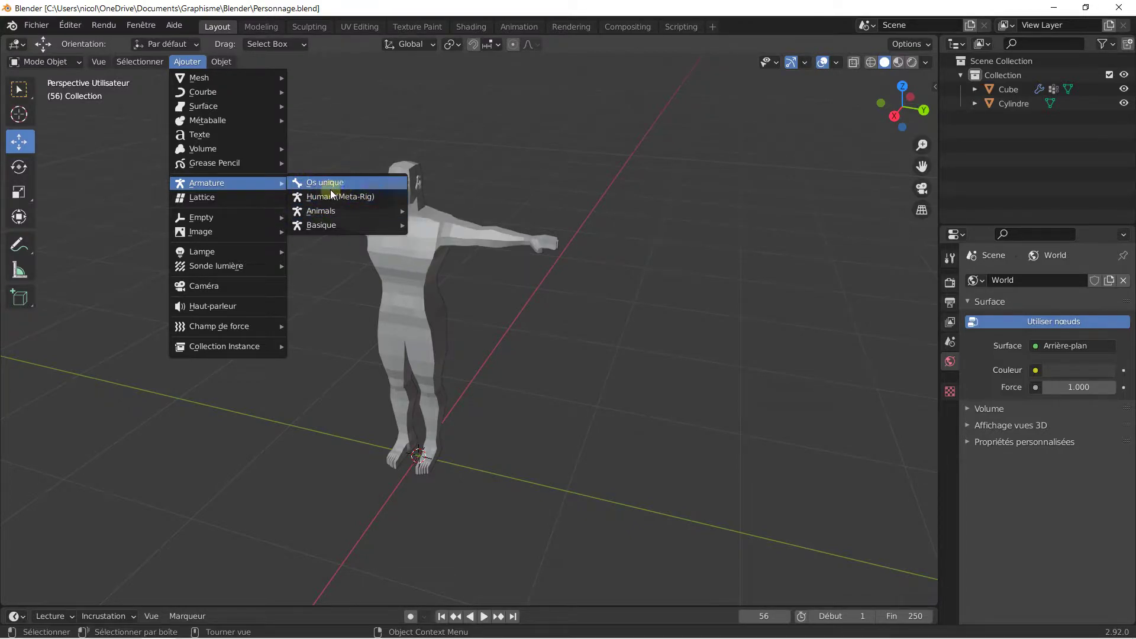
pyautogui.moveTo(344, 211)
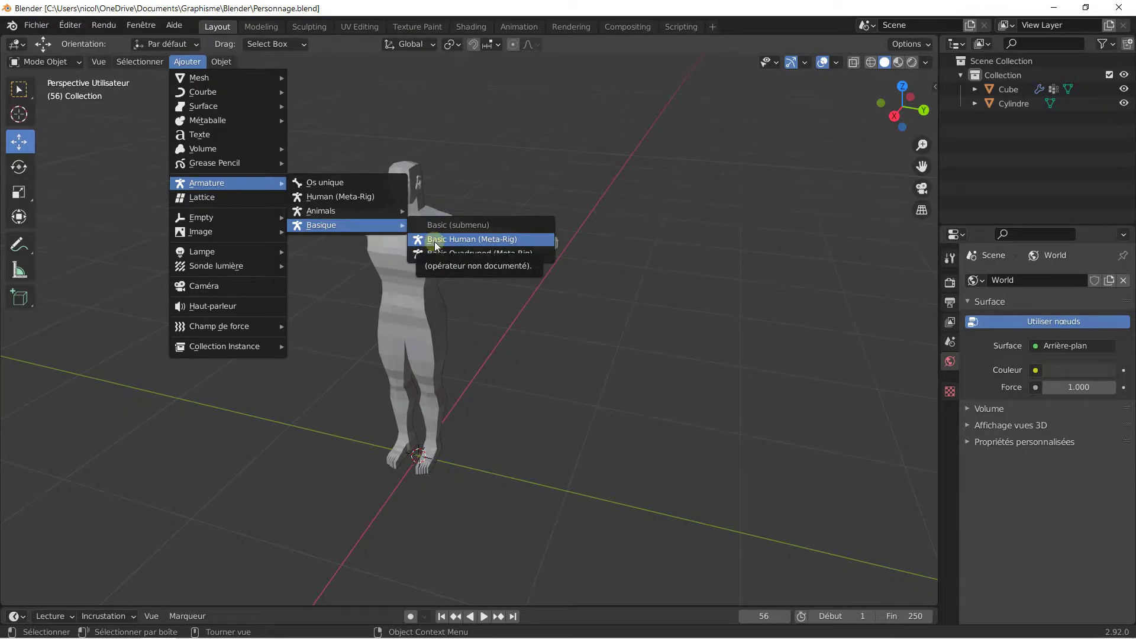
pyautogui.click(435, 242)
pyautogui.moveTo(417, 240); pyautogui.dragTo(525, 250, button='middle')
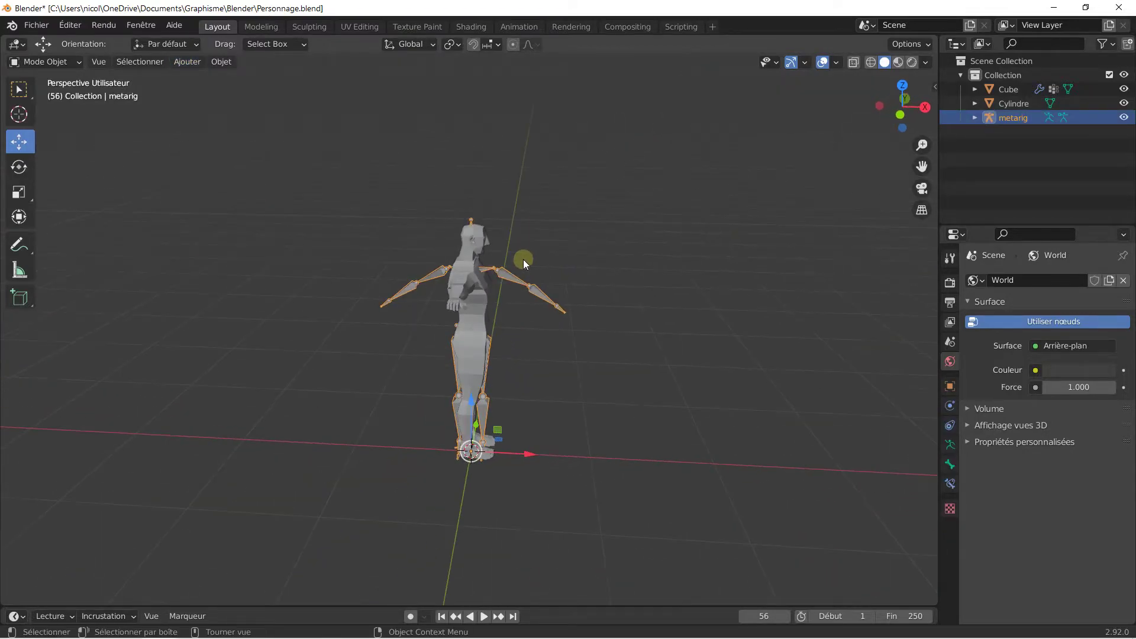
pyautogui.moveTo(522, 451); pyautogui.dragTo(715, 433)
pyautogui.moveTo(713, 429); pyautogui.dragTo(641, 328, button='middle')
# - Add a Basic Quadruped (Meta-Rig) armature and move it along the X axis, well behind the character
pyautogui.click(178, 63)
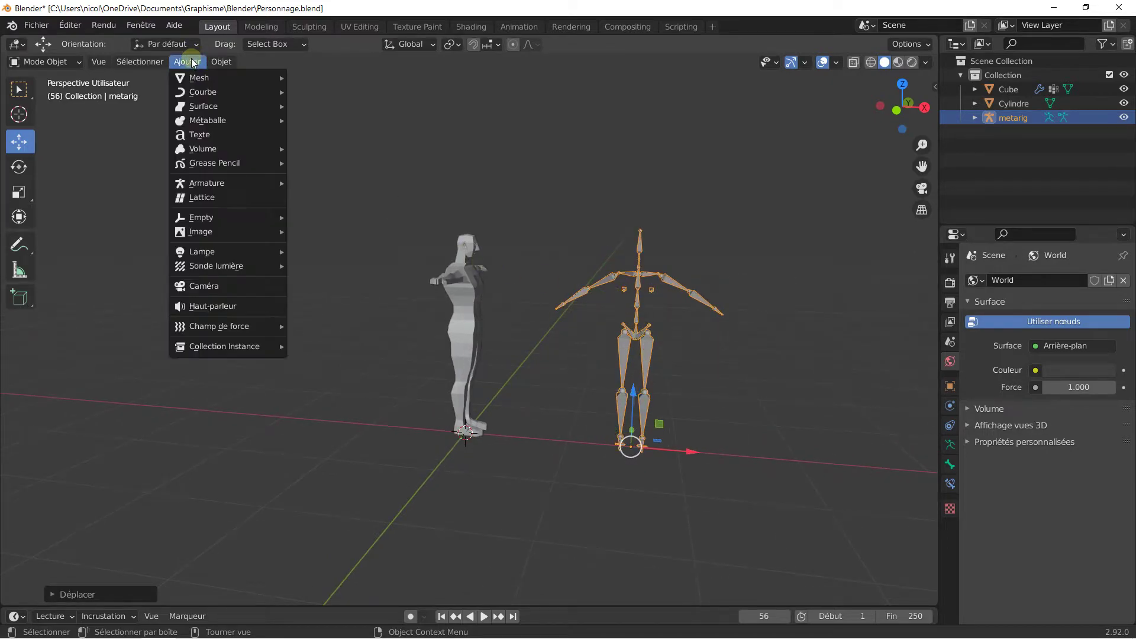
pyautogui.moveTo(236, 183)
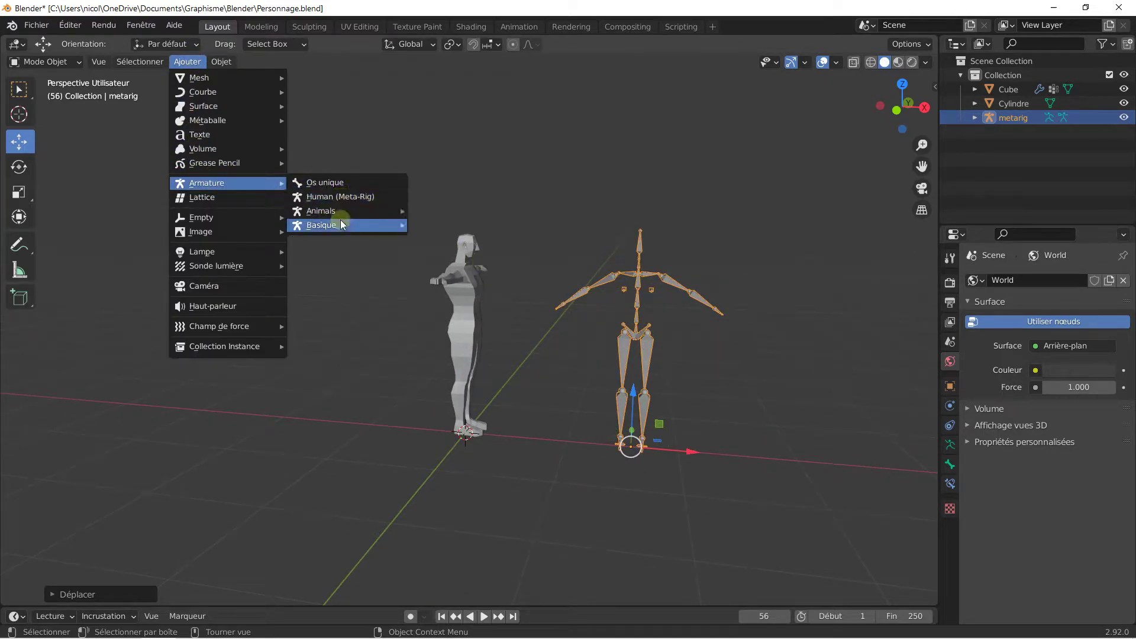
pyautogui.click(461, 254)
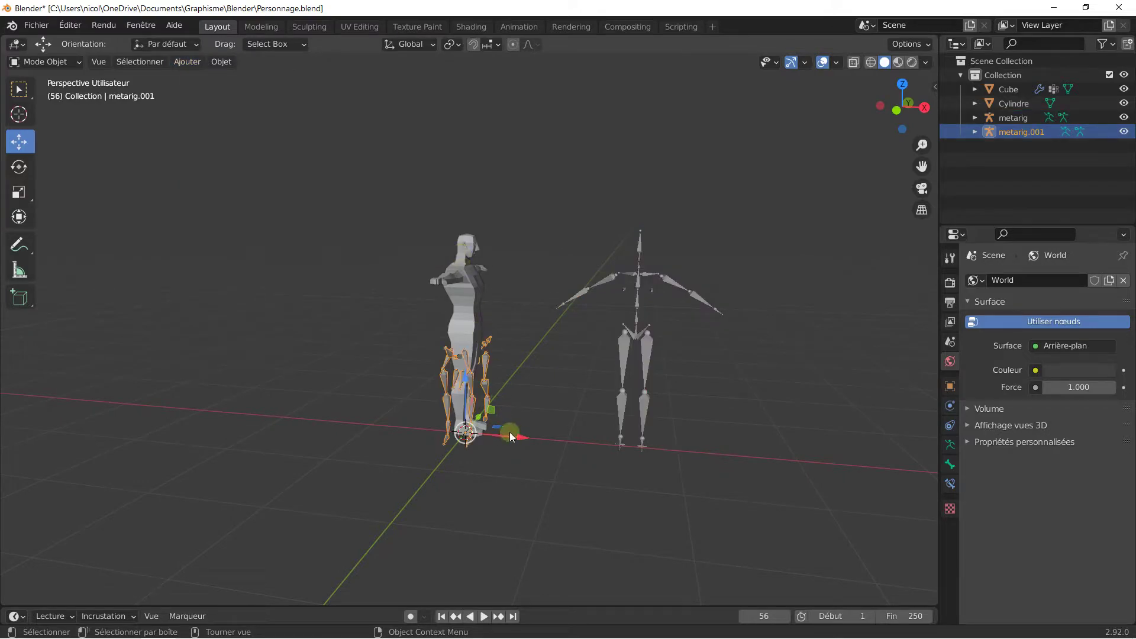
pyautogui.moveTo(510, 436); pyautogui.dragTo(213, 303)
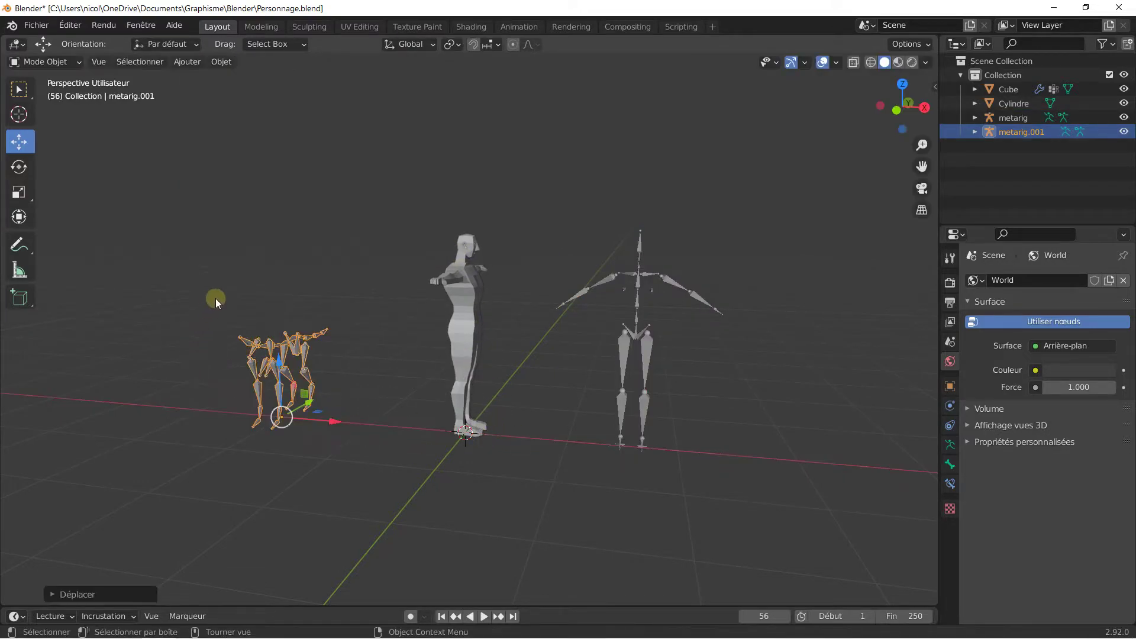
pyautogui.scroll(2, 286, 309)
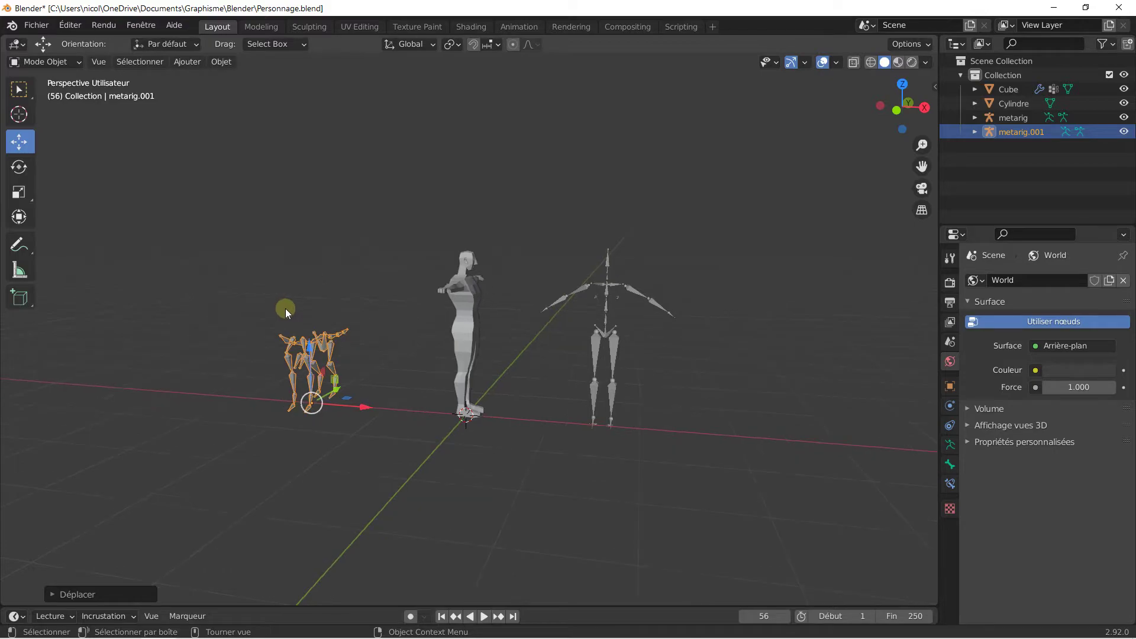
pyautogui.moveTo(296, 322); pyautogui.dragTo(311, 321, button='middle')
pyautogui.moveTo(301, 429); pyautogui.dragTo(230, 423)
pyautogui.moveTo(241, 371); pyautogui.dragTo(326, 340, button='middle')
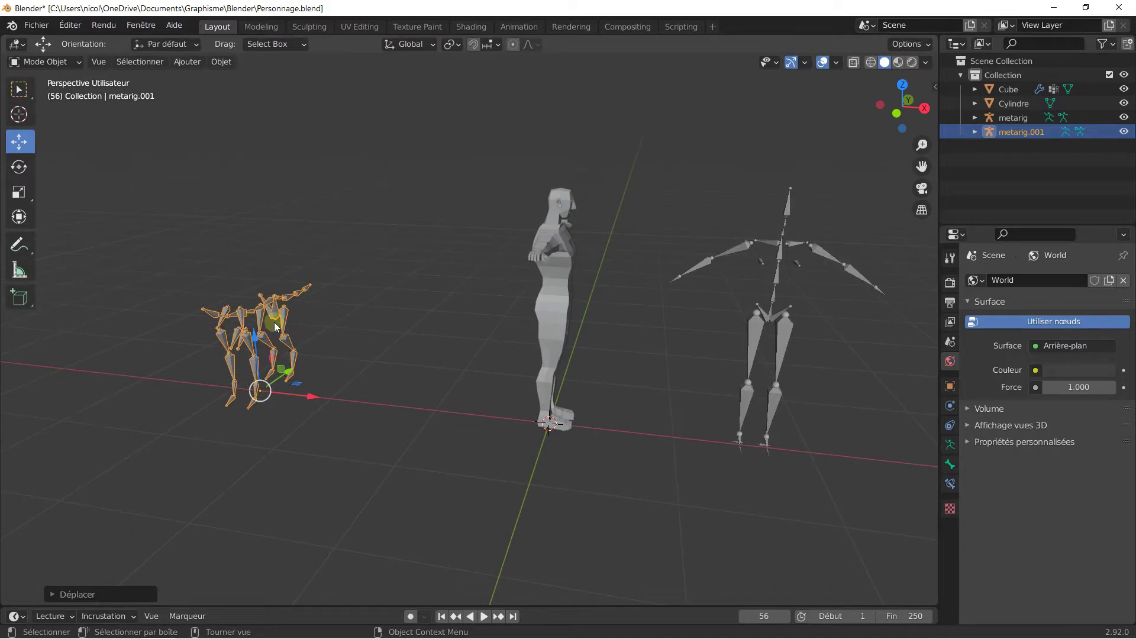
pyautogui.scroll(-2, 405, 295)
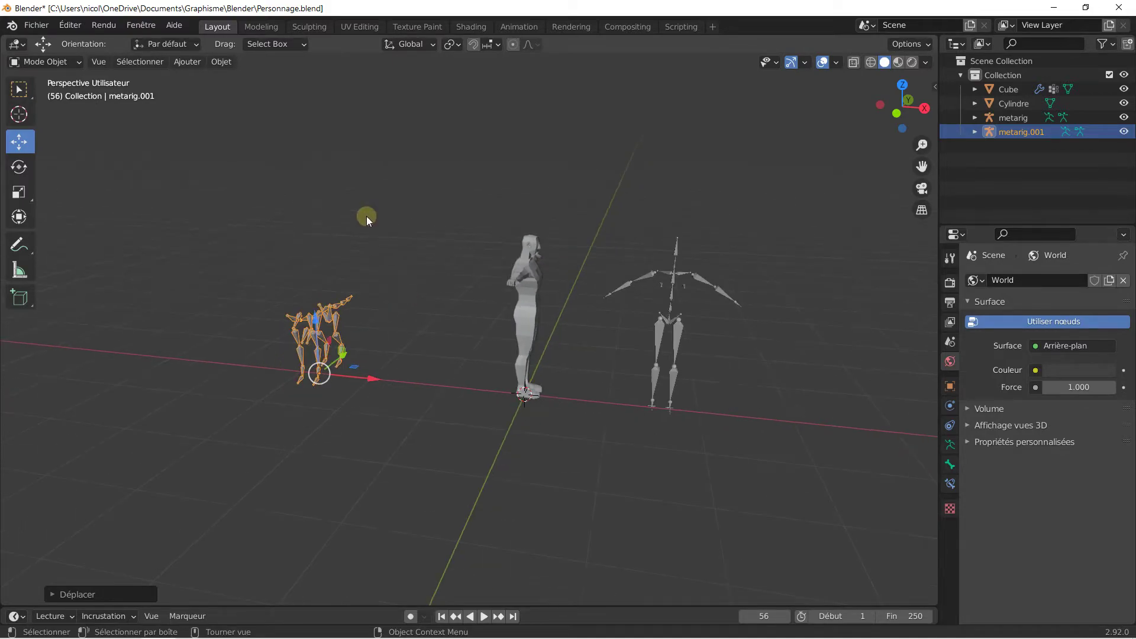
# - Add a Bird (Meta-Rig) armature and move it along the X axis to between the quadruped rig and the character
pyautogui.click(187, 62)
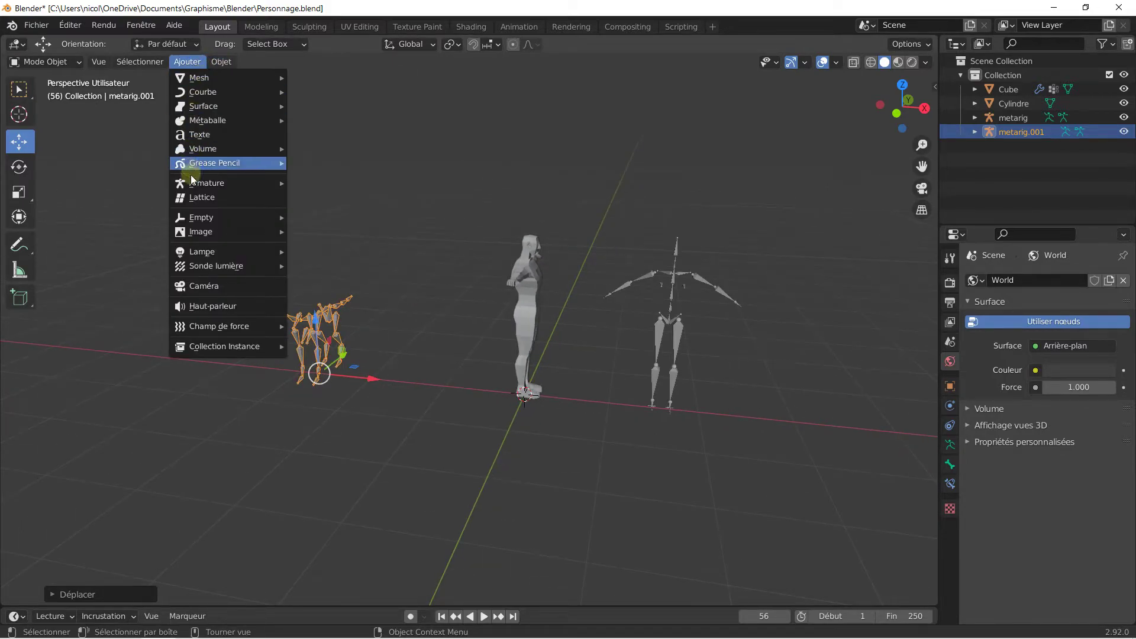
pyautogui.moveTo(192, 183)
pyautogui.moveTo(350, 228)
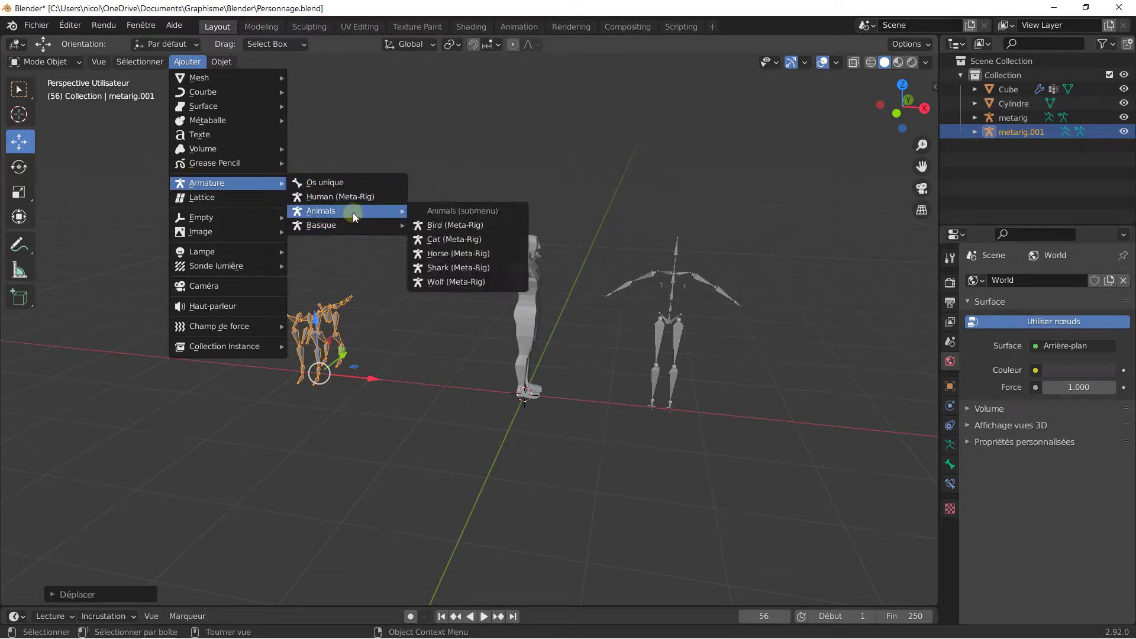
pyautogui.click(438, 228)
pyautogui.moveTo(582, 400); pyautogui.dragTo(465, 388)
pyautogui.scroll(3, 366, 354)
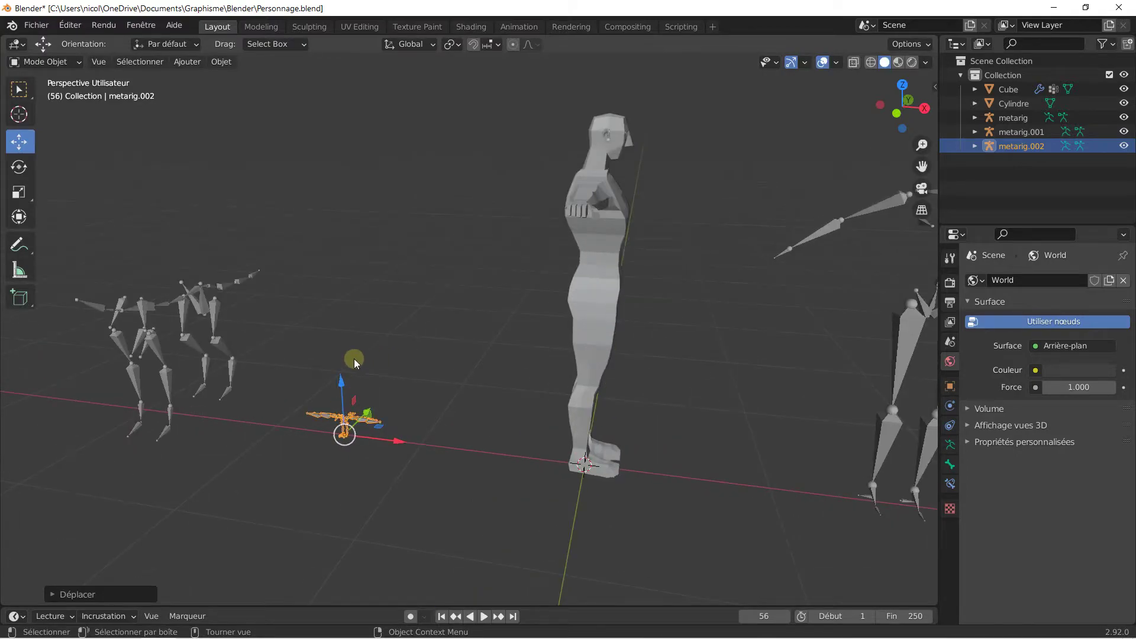
pyautogui.scroll(-2, 354, 359)
# - Add a Cat (Meta-Rig) armature and move it along the X axis to between the bird rig and the character
pyautogui.click(187, 61)
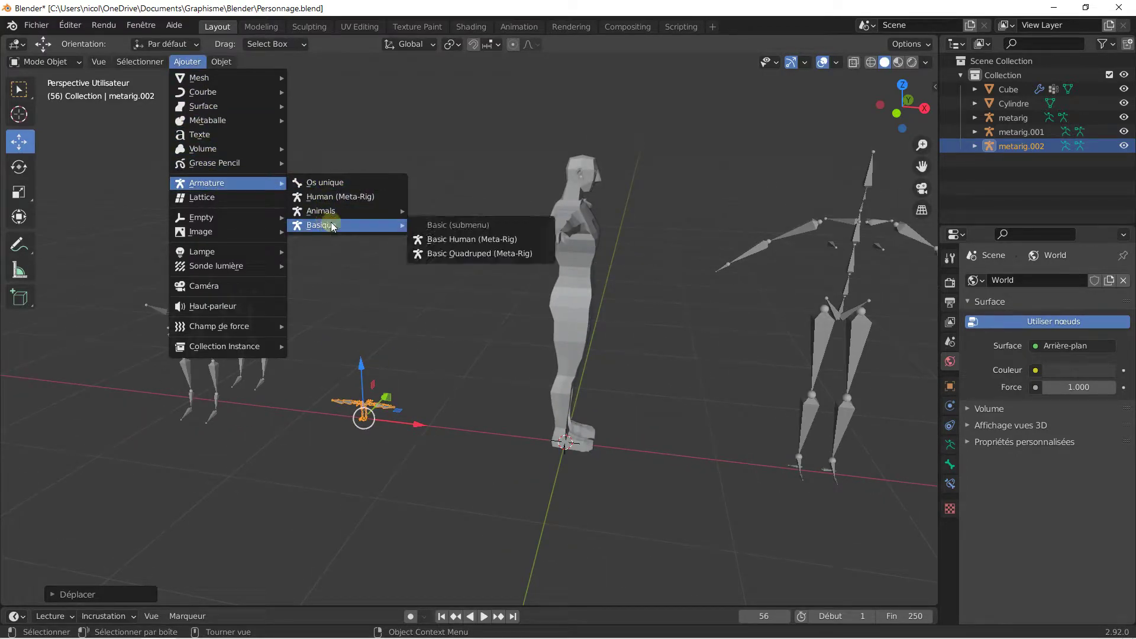
pyautogui.moveTo(350, 212)
pyautogui.click(459, 240)
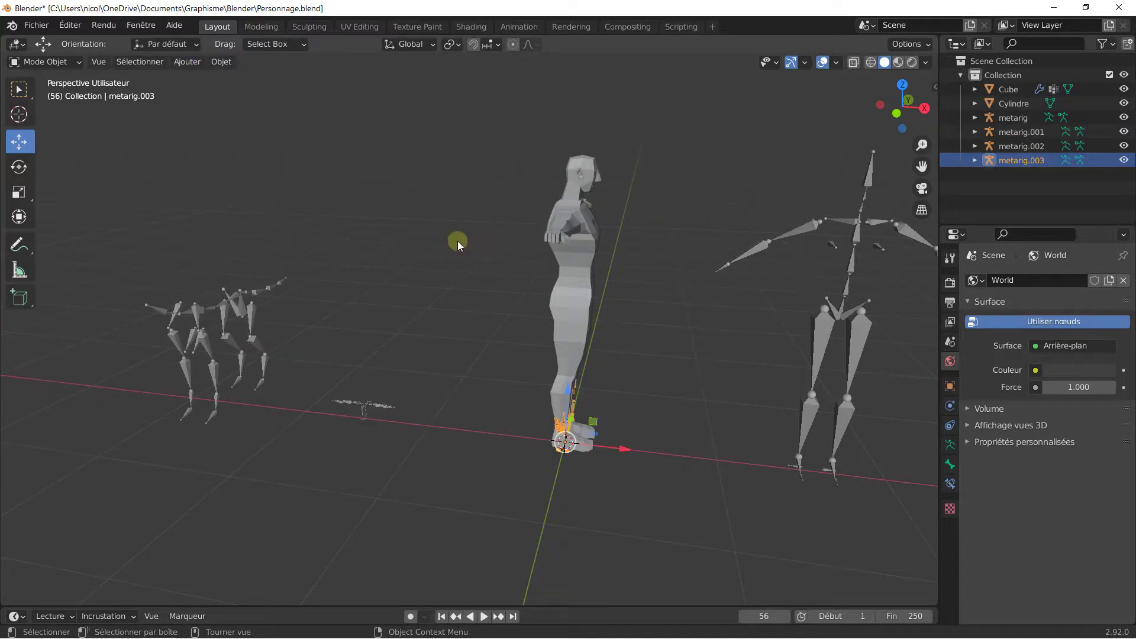
pyautogui.moveTo(616, 446); pyautogui.dragTo(431, 387)
pyautogui.scroll(4, 431, 387)
pyautogui.scroll(-4, 431, 387)
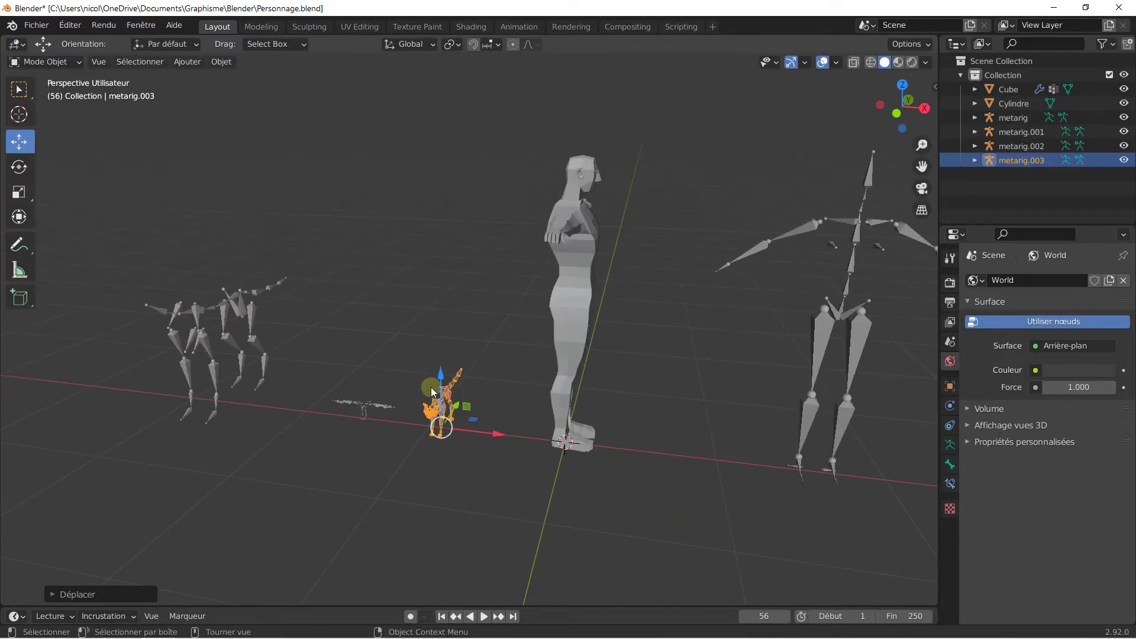
# - Add a Horse (Meta-Rig) armature and move it along the Y axis, clear of the character
pyautogui.click(185, 61)
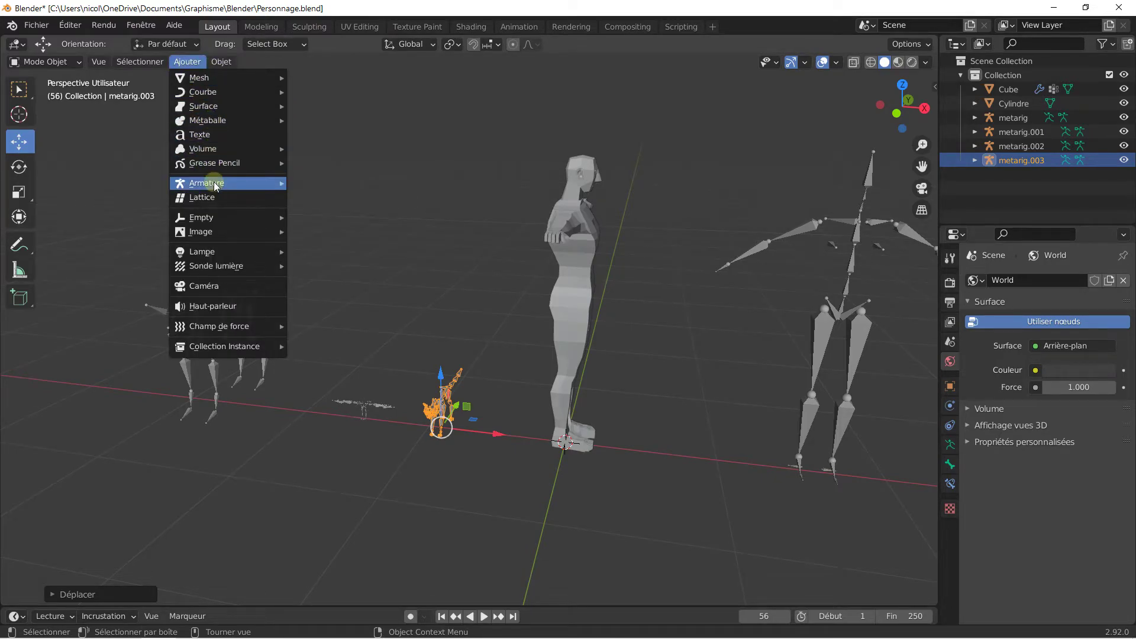
pyautogui.moveTo(222, 188)
pyautogui.moveTo(329, 213)
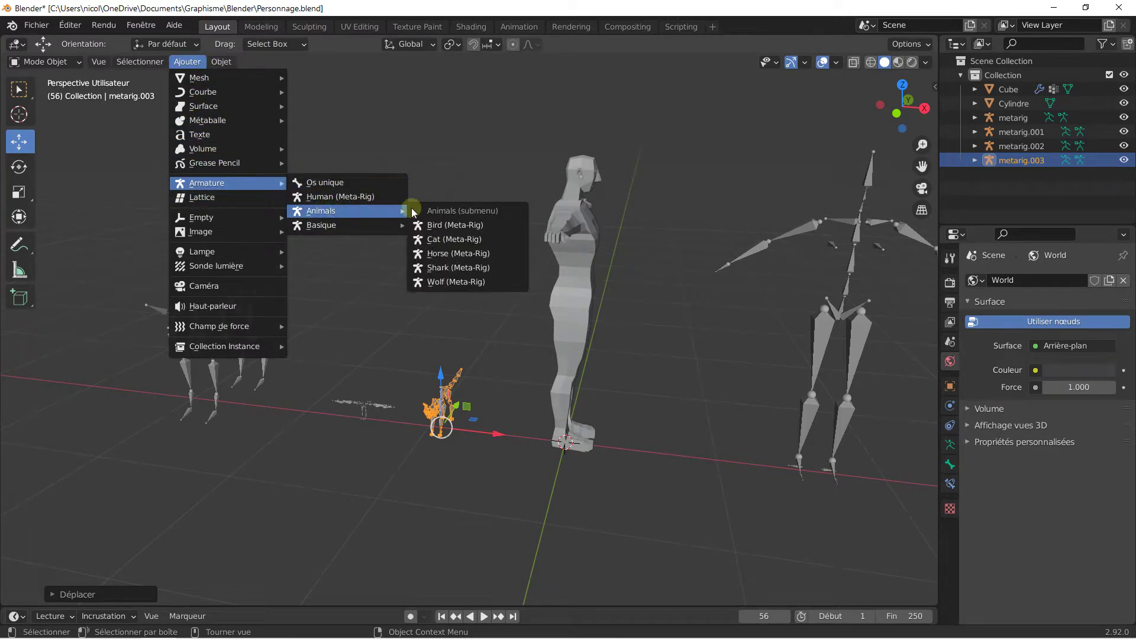
pyautogui.click(472, 265)
pyautogui.moveTo(619, 391); pyautogui.dragTo(553, 385, button='middle')
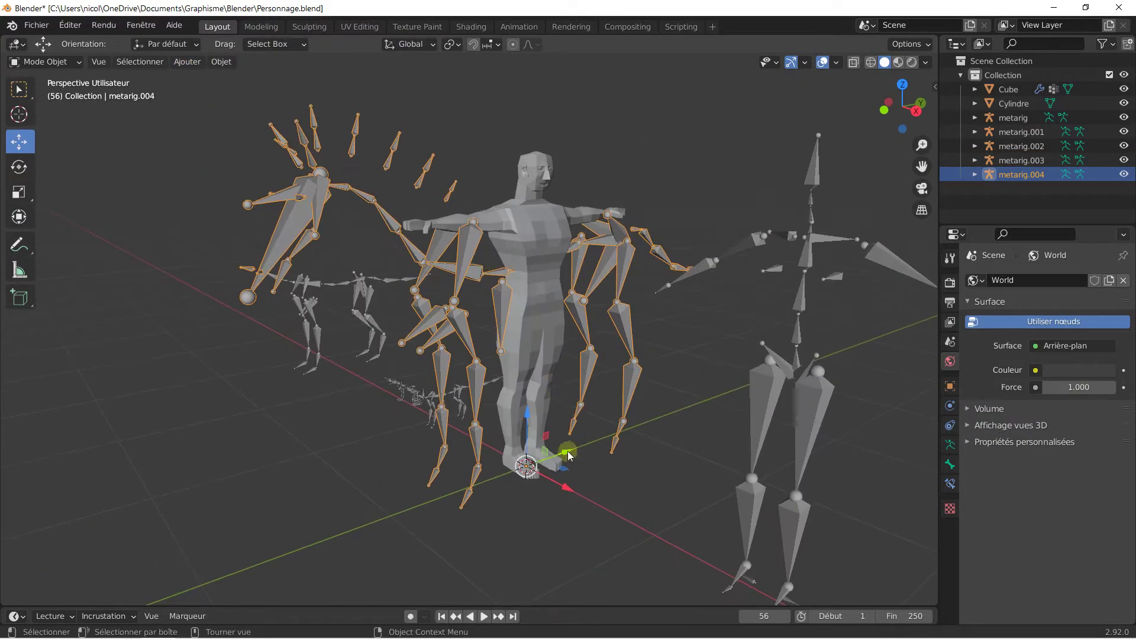
pyautogui.moveTo(564, 451); pyautogui.dragTo(323, 327)
pyautogui.moveTo(356, 467); pyautogui.dragTo(309, 479)
pyautogui.scroll(-1, 333, 355)
pyautogui.moveTo(333, 350); pyautogui.dragTo(450, 328, button='middle')
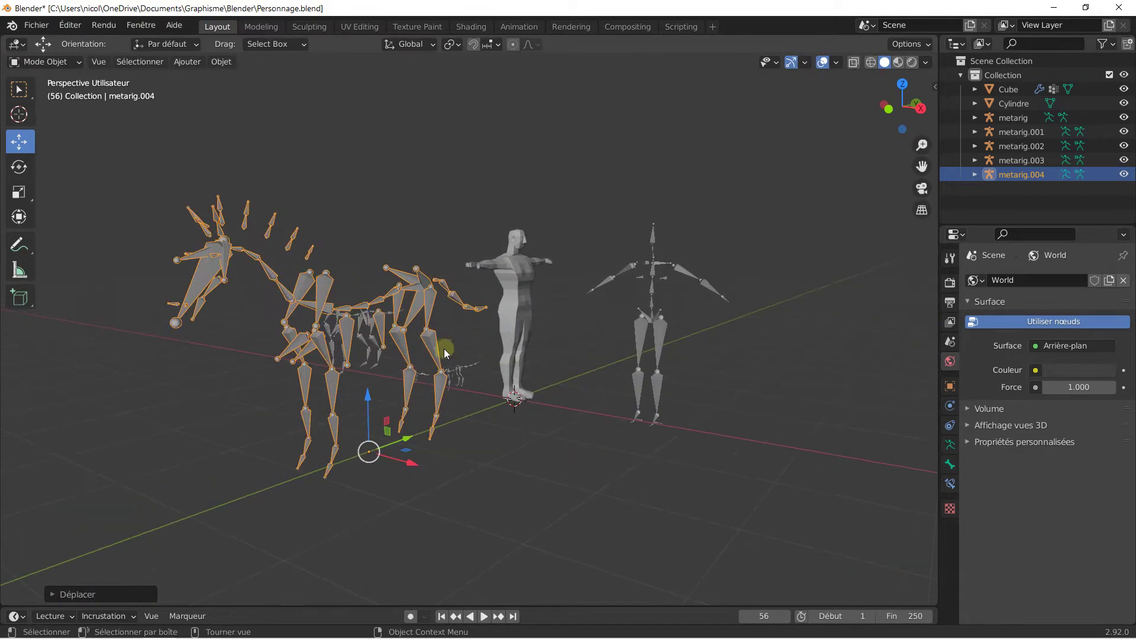
# - Delete the horse rig from the scene
pyautogui.press('x')
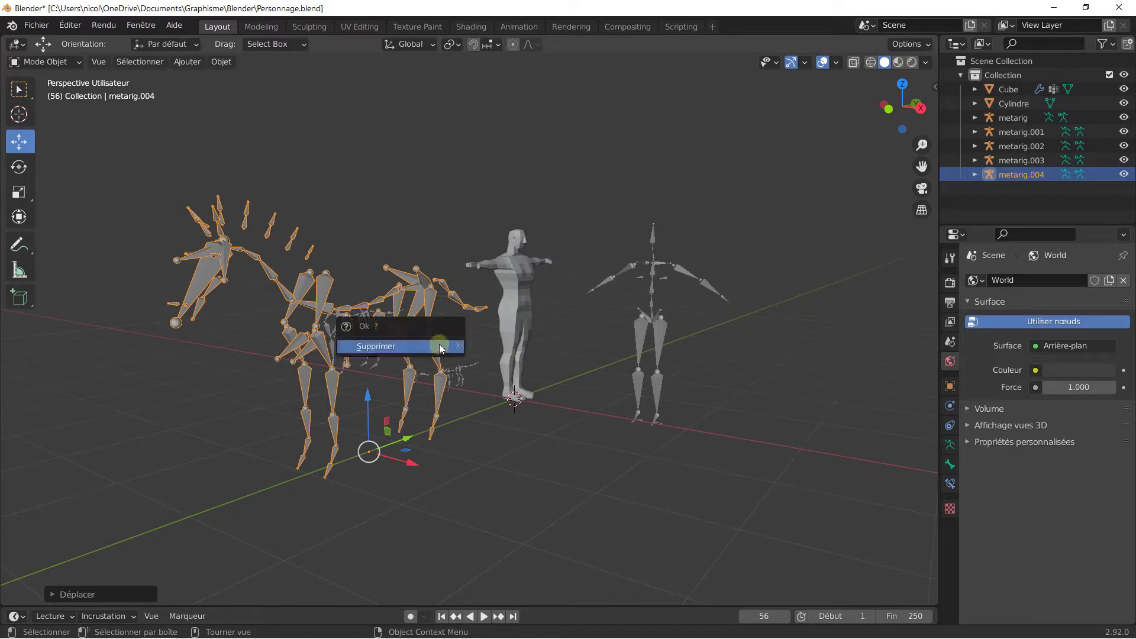
pyautogui.click(394, 346)
pyautogui.moveTo(394, 349); pyautogui.dragTo(428, 346, button='middle')
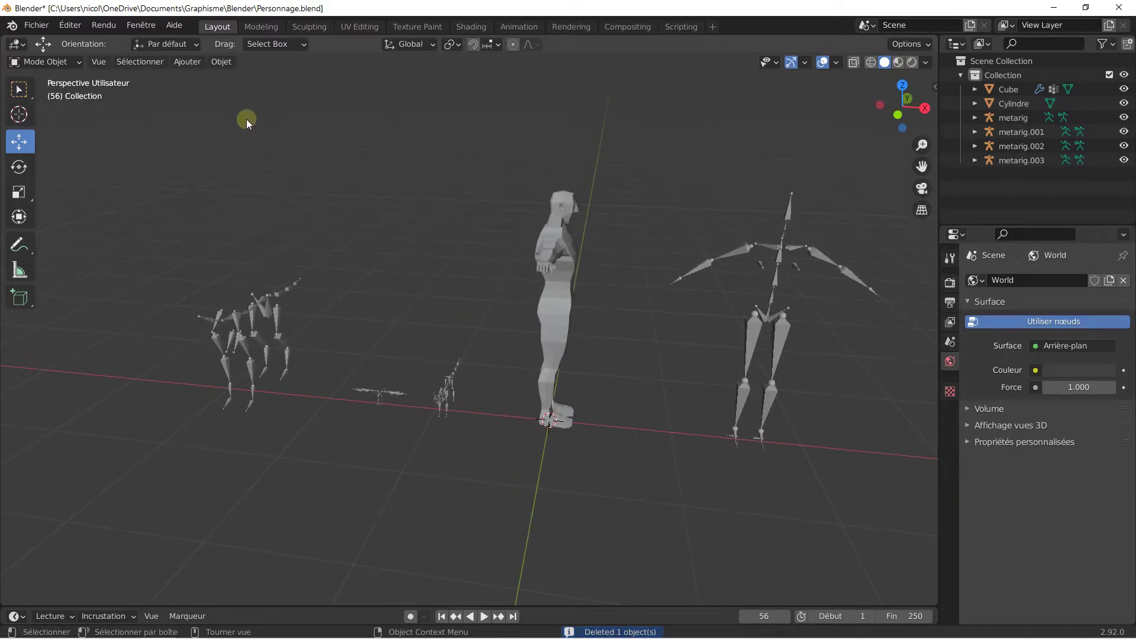
# - Add a Shark (Meta-Rig) armature and move it along the negative X axis, beyond the quadruped rig
pyautogui.click(187, 62)
pyautogui.moveTo(236, 184)
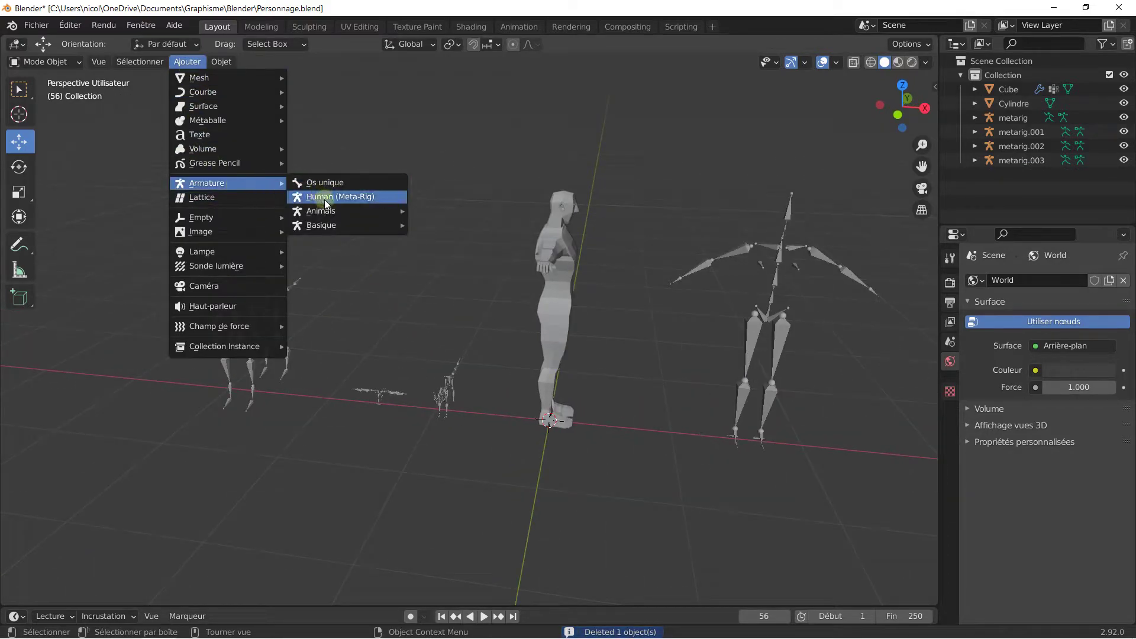
pyautogui.moveTo(350, 210)
pyautogui.click(453, 267)
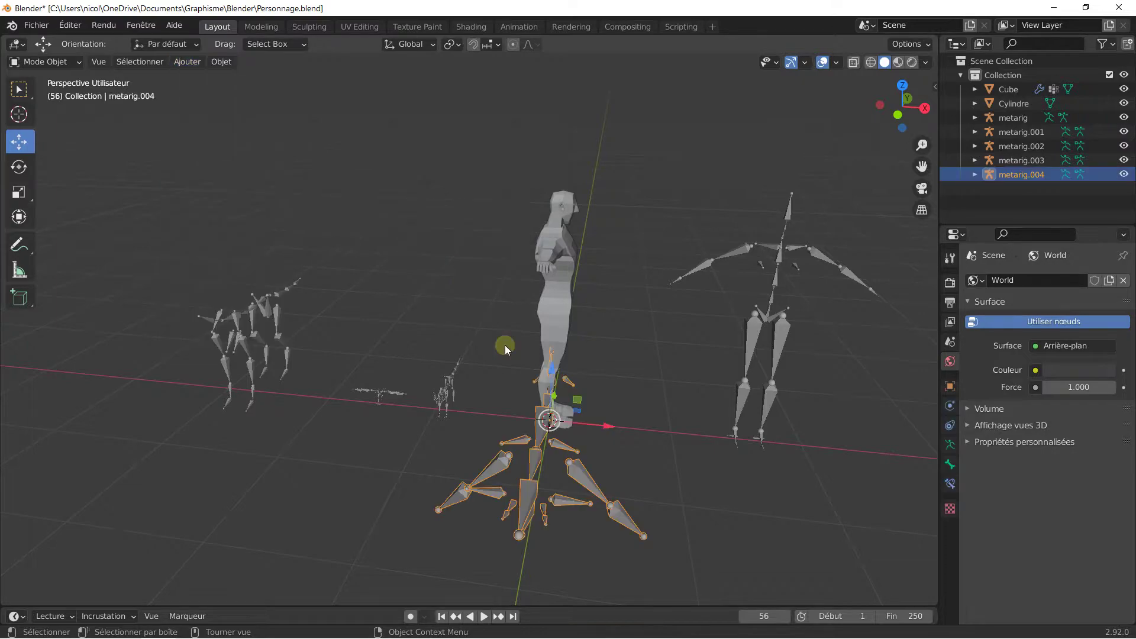
pyautogui.moveTo(577, 421); pyautogui.dragTo(167, 319)
# - Delete the shark rig from the scene
pyautogui.moveTo(167, 318)
pyautogui.mouseDown(button='middle')
pyautogui.moveTo(113, 322)
pyautogui.moveTo(186, 318)
pyautogui.mouseUp(button='middle')
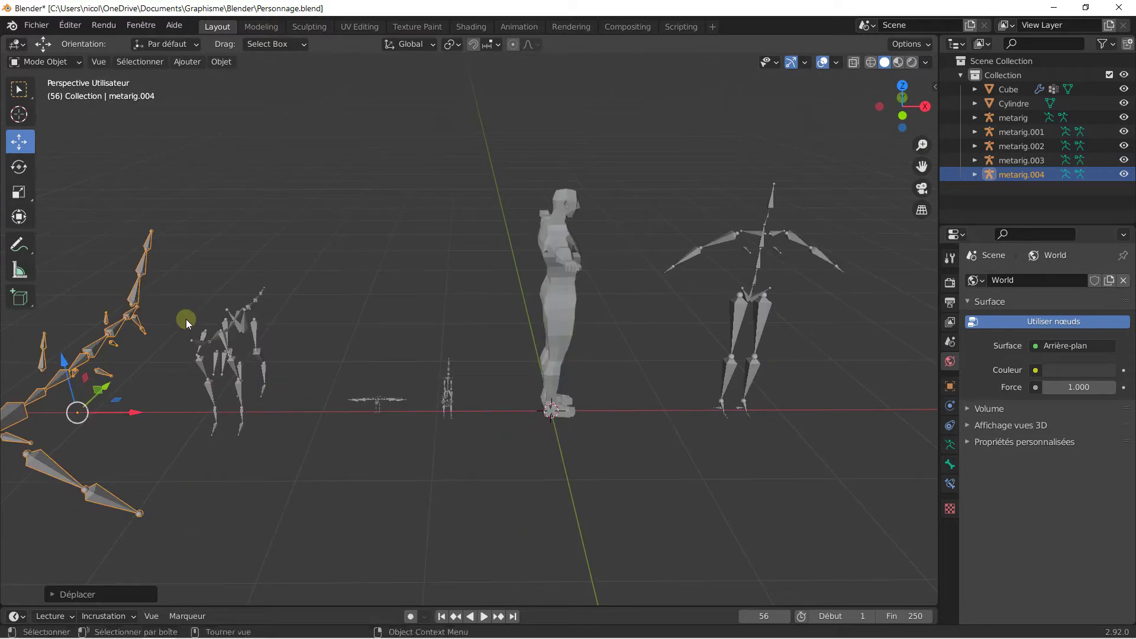
pyautogui.press('x')
pyautogui.click(179, 318)
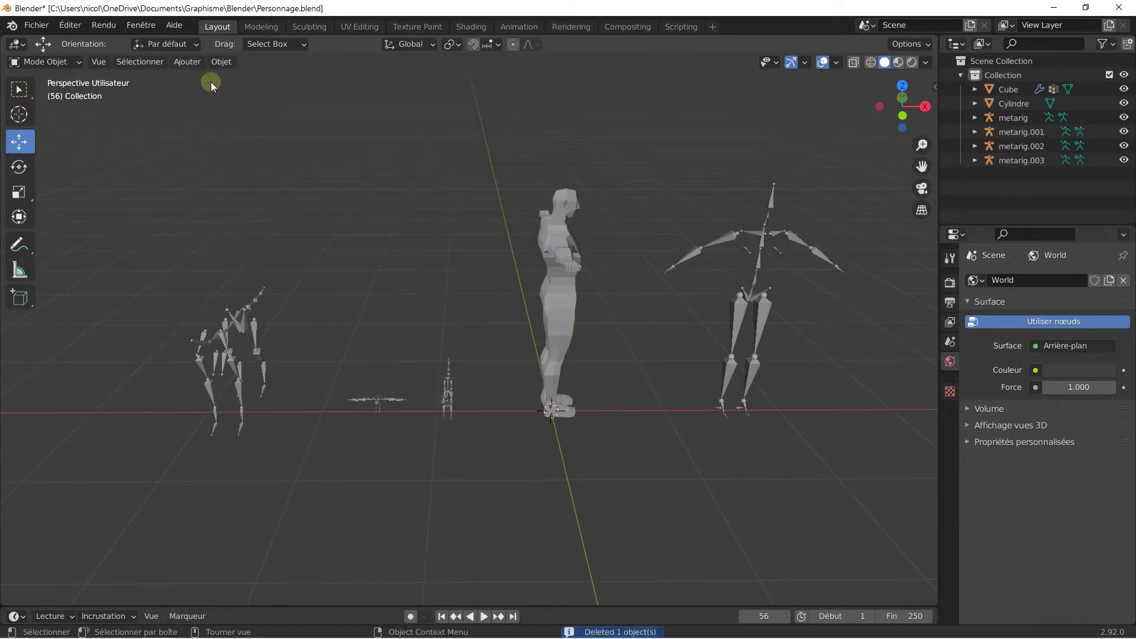
# - Add a Wolf (Meta-Rig) armature and move it along the negative X axis to the far side of the quadruped rig
pyautogui.click(199, 69)
pyautogui.moveTo(262, 181)
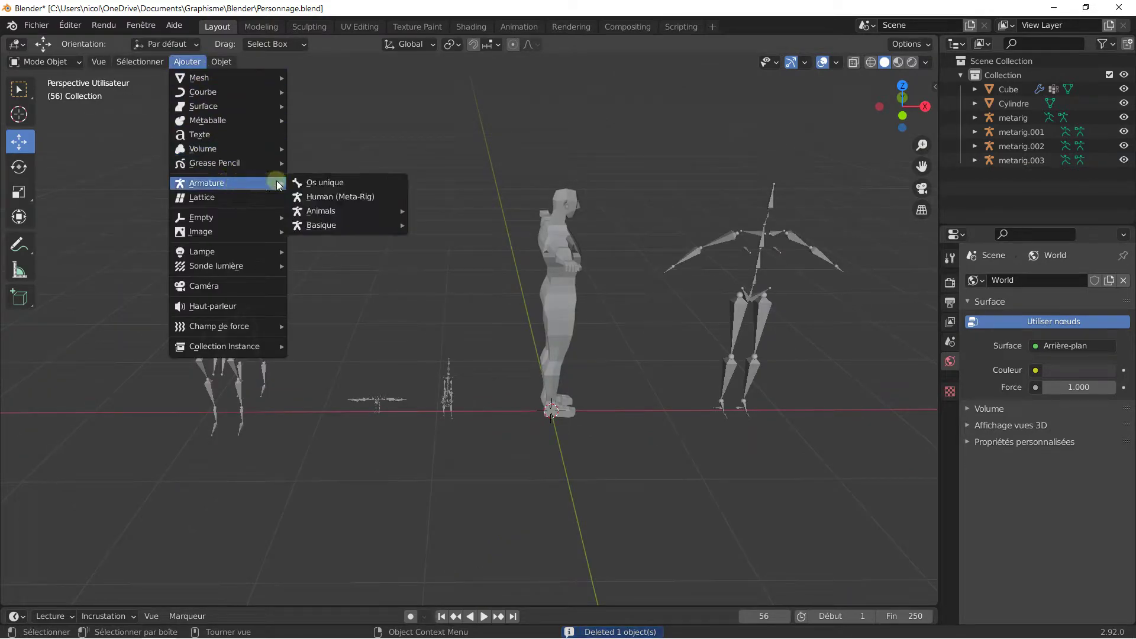
pyautogui.moveTo(355, 212)
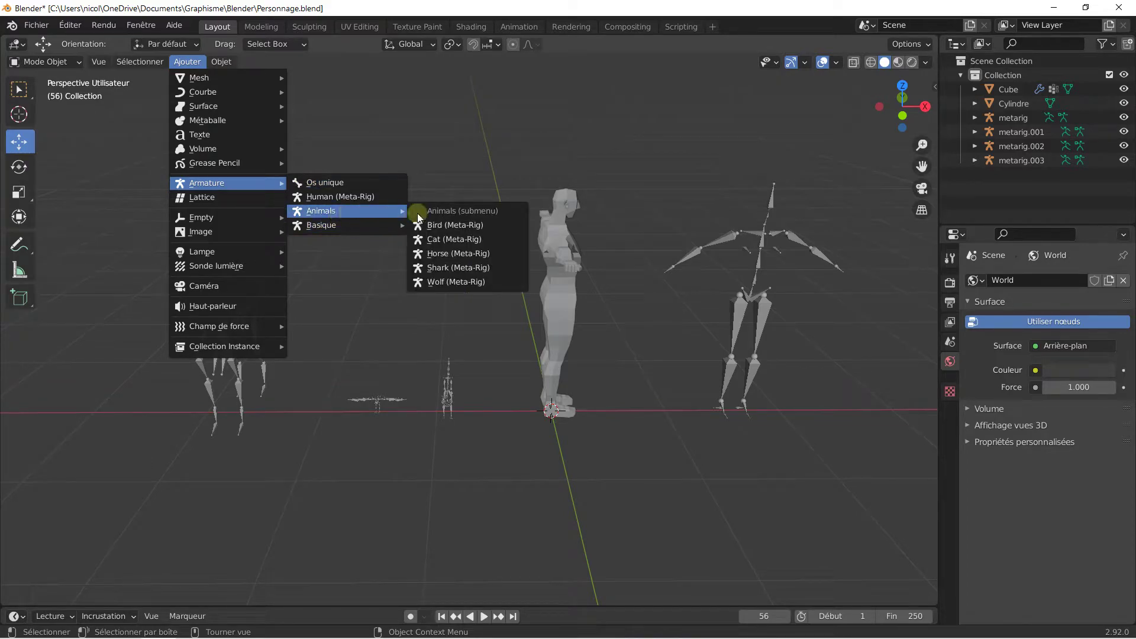
pyautogui.click(451, 282)
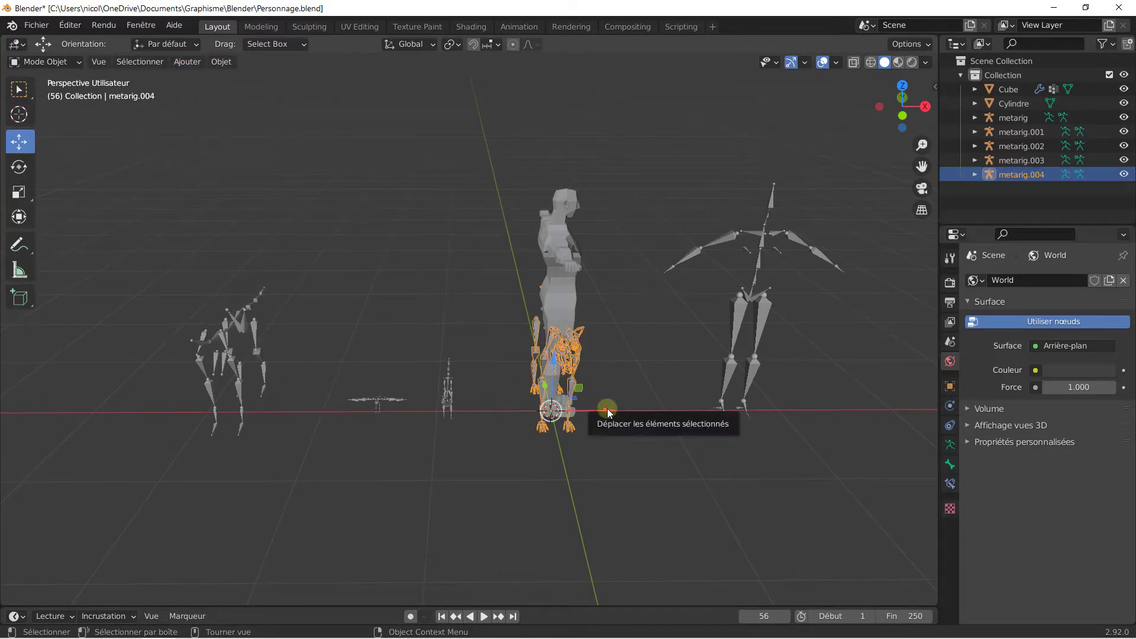
pyautogui.moveTo(608, 408); pyautogui.dragTo(191, 370)
pyautogui.moveTo(210, 326); pyautogui.dragTo(161, 311, button='middle')
pyautogui.scroll(2, 172, 299)
pyautogui.scroll(-5, 161, 311)
pyautogui.moveTo(288, 310); pyautogui.dragTo(288, 328, button='middle')
pyautogui.scroll(1, 335, 328)
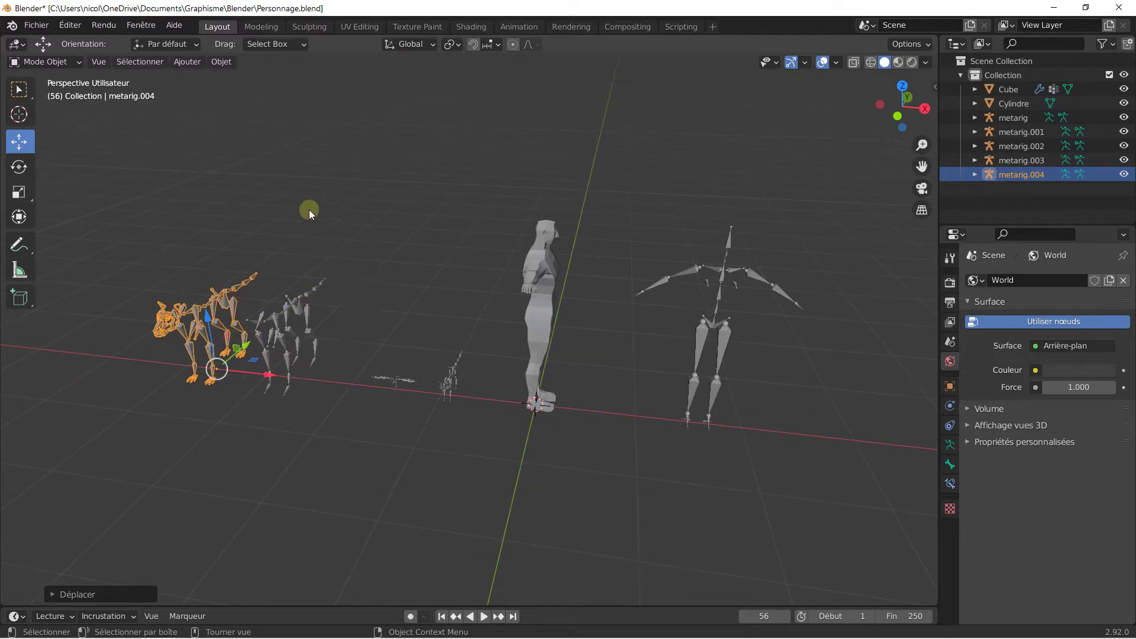
# - Add a Human (Meta-Rig) armature and move it along the X axis, well past the basic human rig
pyautogui.click(188, 61)
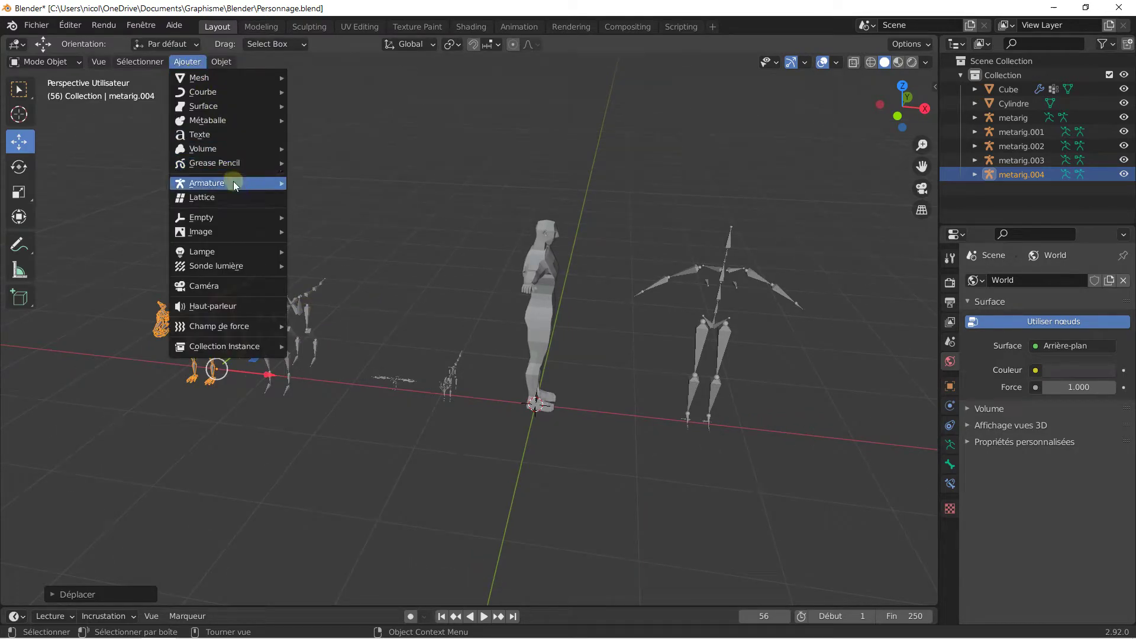
pyautogui.moveTo(233, 181)
pyautogui.moveTo(327, 226)
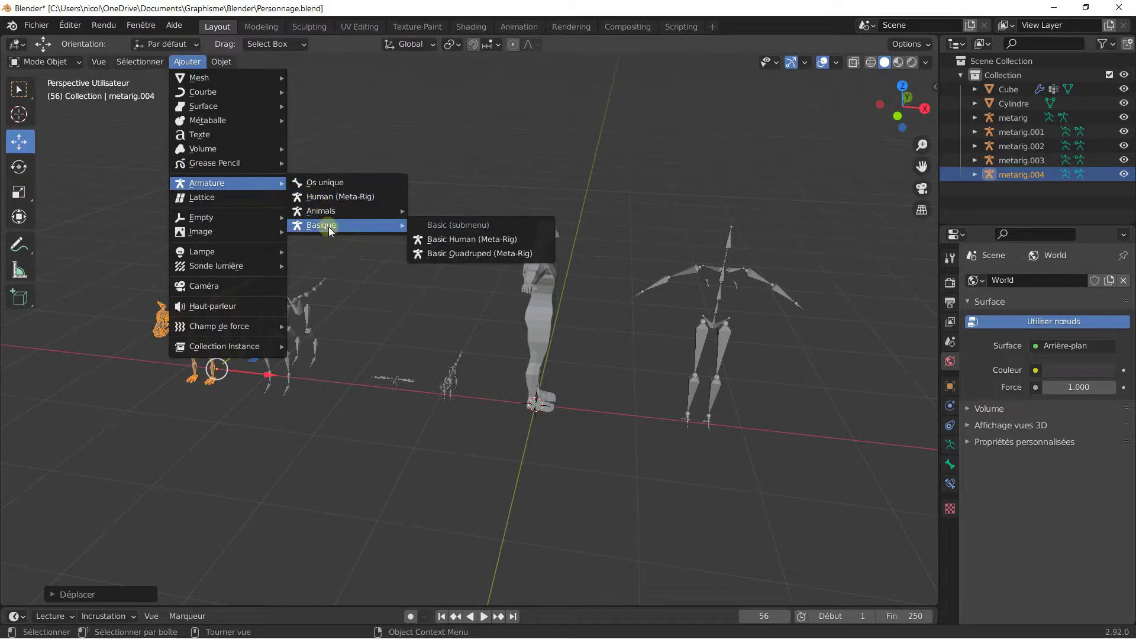
pyautogui.click(338, 198)
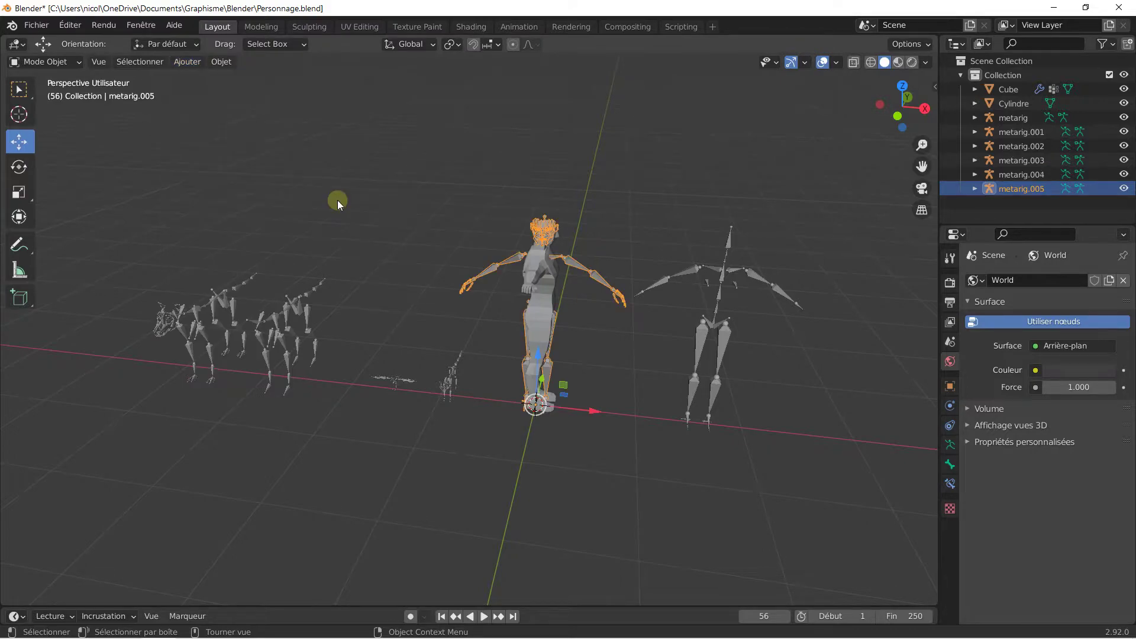
pyautogui.moveTo(588, 413); pyautogui.dragTo(884, 434)
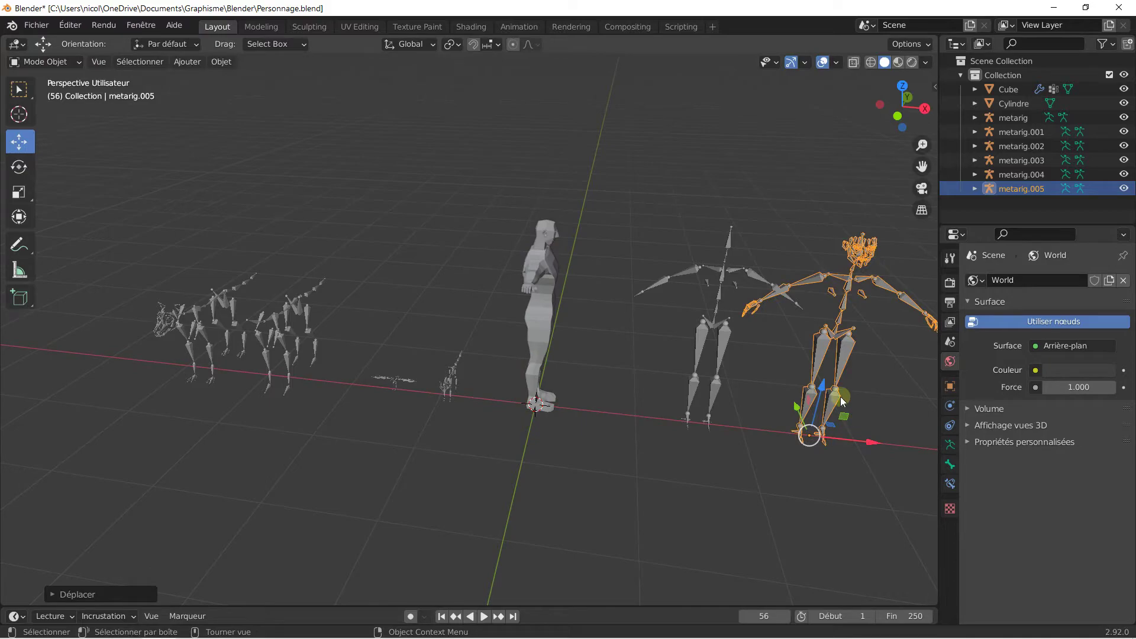
pyautogui.keyDown('shift'); pyautogui.moveTo(799, 341); pyautogui.dragTo(567, 292, button='middle'); pyautogui.keyUp('shift')
pyautogui.scroll(2, 567, 291)
pyautogui.moveTo(634, 406); pyautogui.dragTo(817, 412)
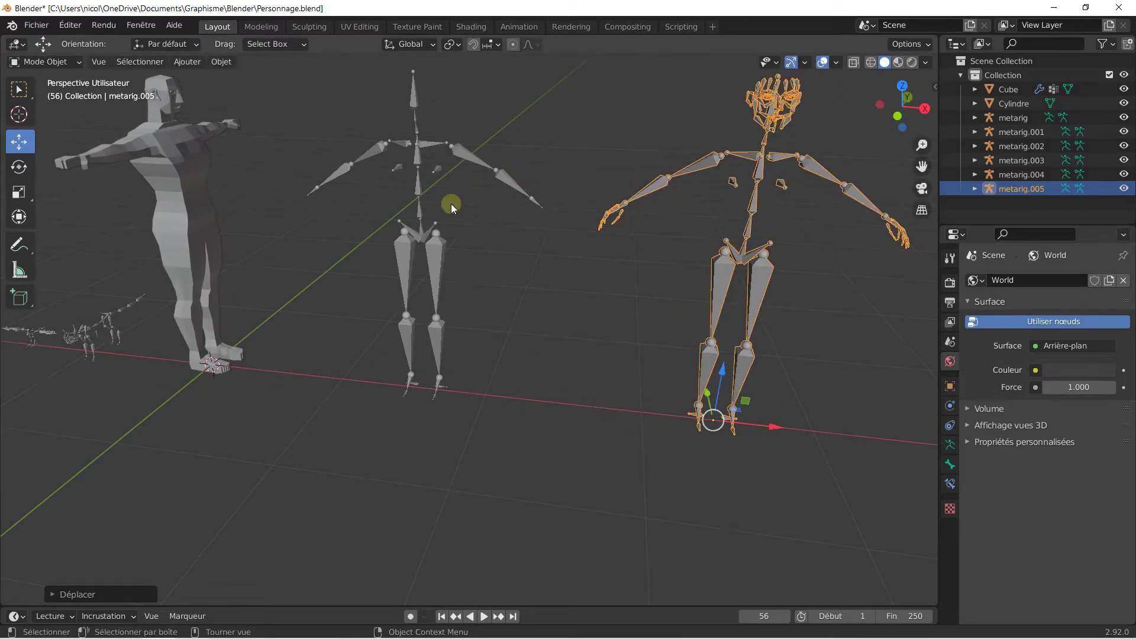
# - Examine the finger and facial bones of the full human rig and compare it with the basic human rig
pyautogui.click(425, 172)
pyautogui.keyDown('shift'); pyautogui.moveTo(579, 194); pyautogui.dragTo(384, 225, button='middle'); pyautogui.keyUp('shift')
pyautogui.click(557, 201)
pyautogui.moveTo(556, 202); pyautogui.dragTo(520, 256, button='middle')
pyautogui.scroll(2, 521, 255)
pyautogui.keyDown('shift'); pyautogui.moveTo(722, 229); pyautogui.dragTo(675, 265, button='middle'); pyautogui.keyUp('shift')
pyautogui.scroll(2, 524, 321)
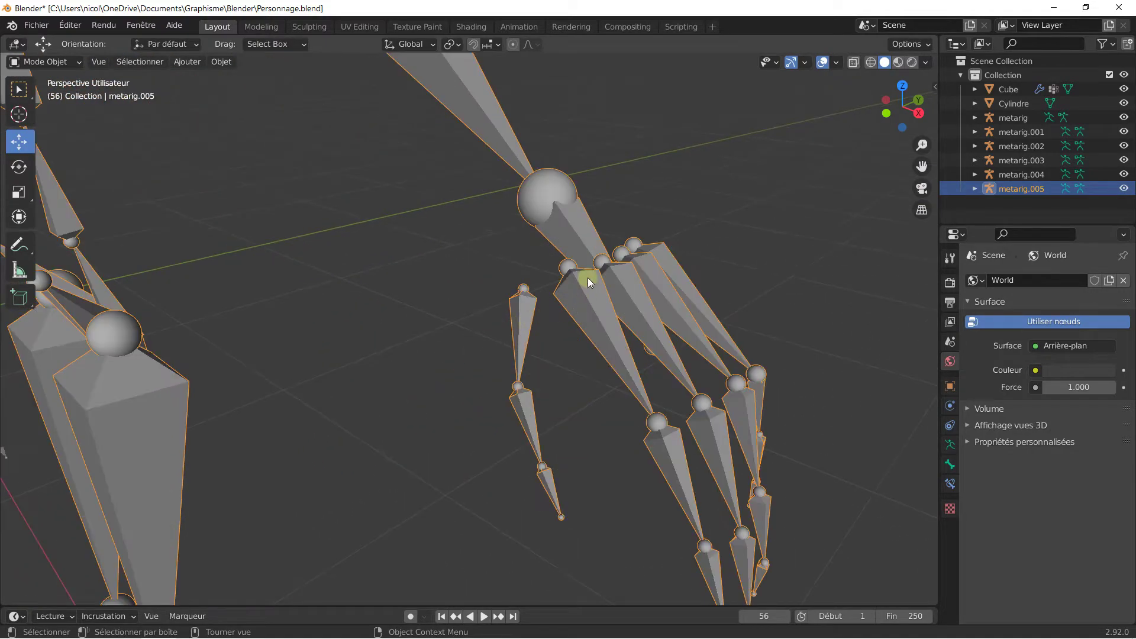
pyautogui.scroll(-4, 616, 337)
pyautogui.scroll(-4, 616, 338)
pyautogui.moveTo(300, 188); pyautogui.dragTo(542, 190, button='middle')
pyautogui.scroll(4, 541, 197)
pyautogui.scroll(-5, 541, 197)
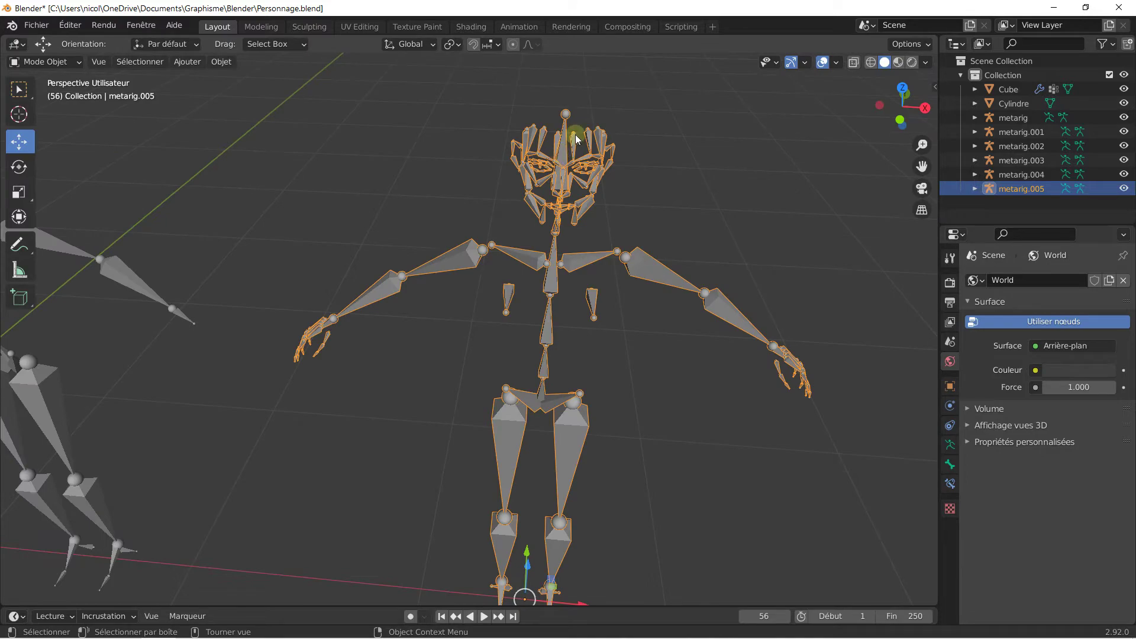
pyautogui.keyDown('shift'); pyautogui.moveTo(246, 208); pyautogui.dragTo(409, 160, button='middle'); pyautogui.keyUp('shift')
pyautogui.moveTo(318, 224); pyautogui.dragTo(319, 219, button='middle')
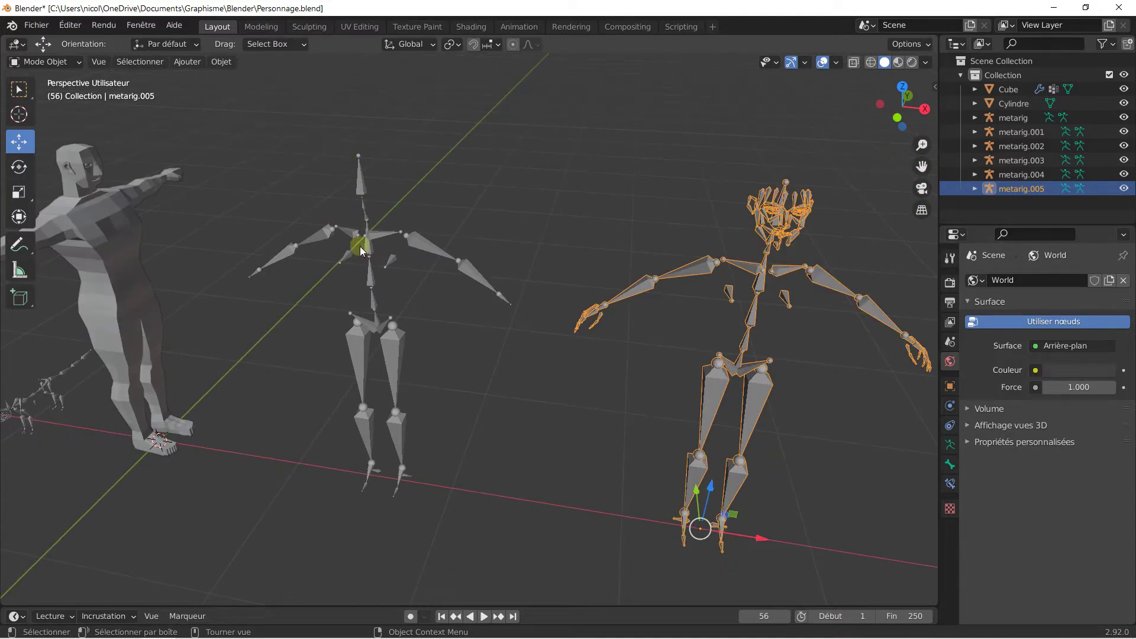
# - Delete the quadruped, bird, cat and wolf rigs together
pyautogui.moveTo(334, 256); pyautogui.dragTo(148, 236, button='middle')
pyautogui.moveTo(103, 239); pyautogui.dragTo(524, 453)
pyautogui.press('x')
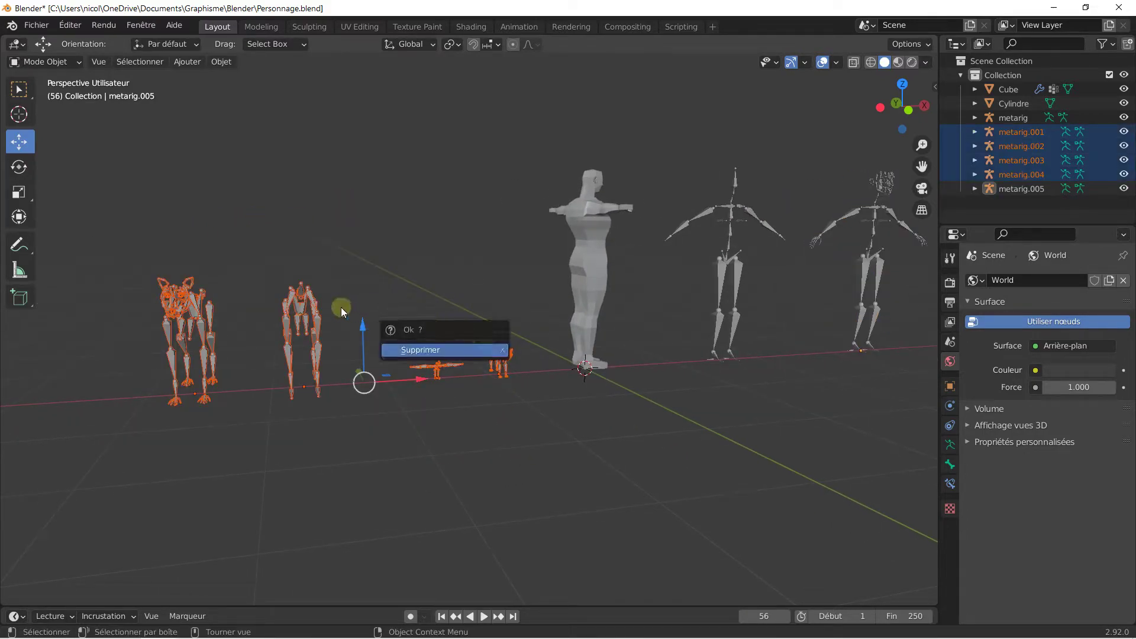
pyautogui.click(409, 349)
# - Delete both human rigs, leaving only the character mesh objects in the scene
pyautogui.moveTo(637, 267); pyautogui.dragTo(384, 284, button='middle')
pyautogui.moveTo(653, 175); pyautogui.dragTo(329, 431)
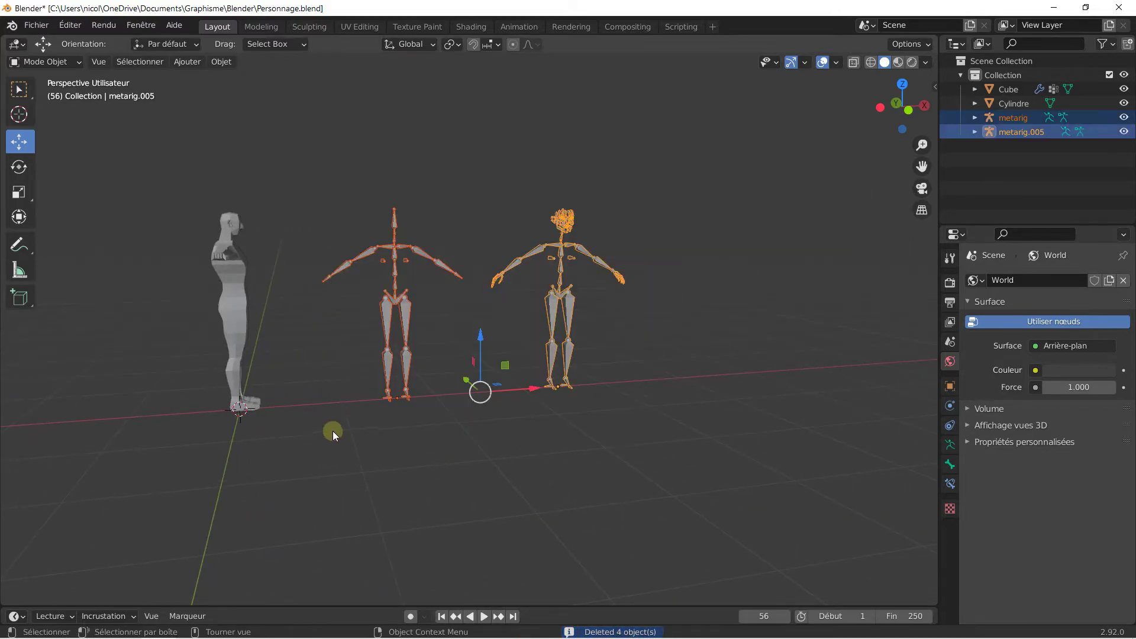
pyautogui.press('x')
pyautogui.click(315, 428)
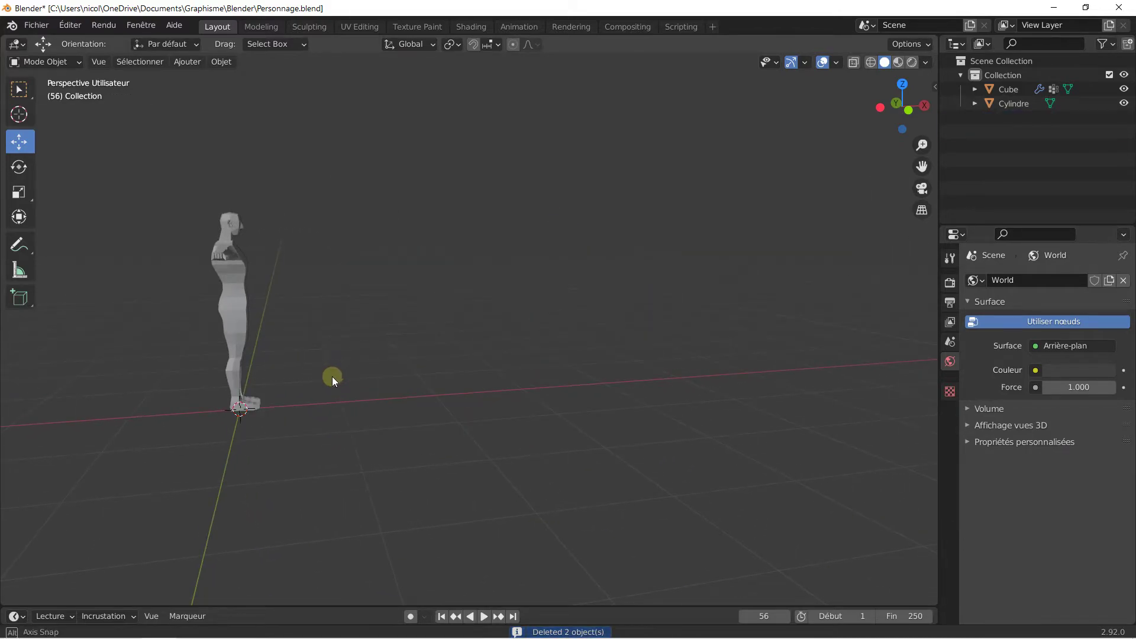
# - Rotate the character about the Z axis to face the front, setting its Z rotation to exactly -90°
pyautogui.moveTo(333, 375); pyautogui.dragTo(318, 379, button='middle')
pyautogui.click(234, 322)
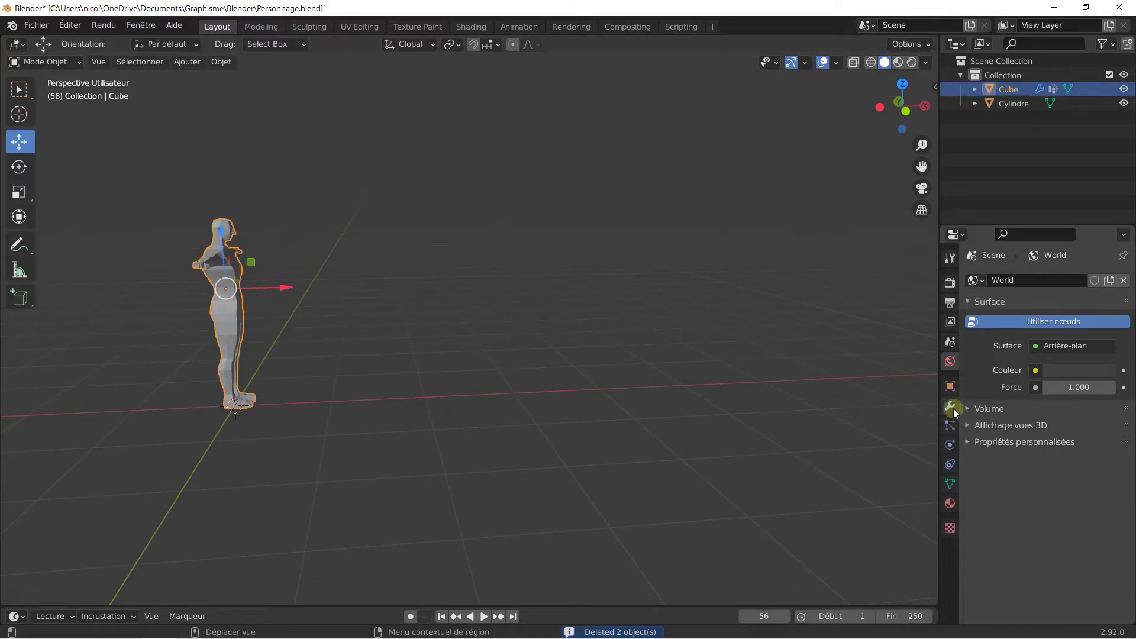
pyautogui.click(20, 171)
pyautogui.moveTo(257, 293); pyautogui.dragTo(226, 294)
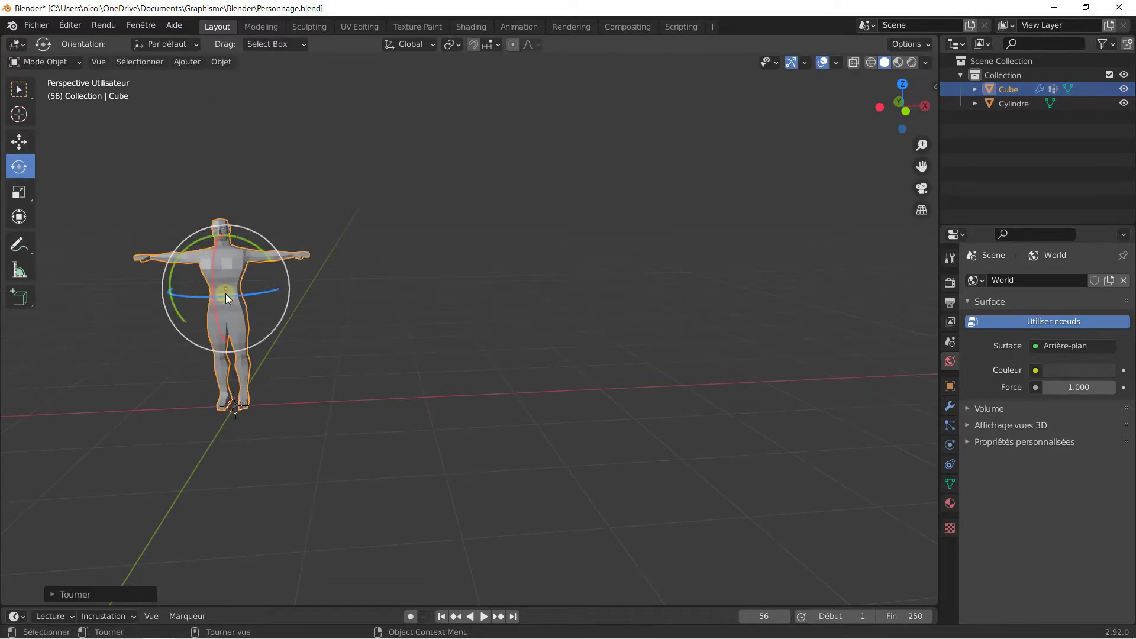
pyautogui.click(948, 344)
pyautogui.click(950, 326)
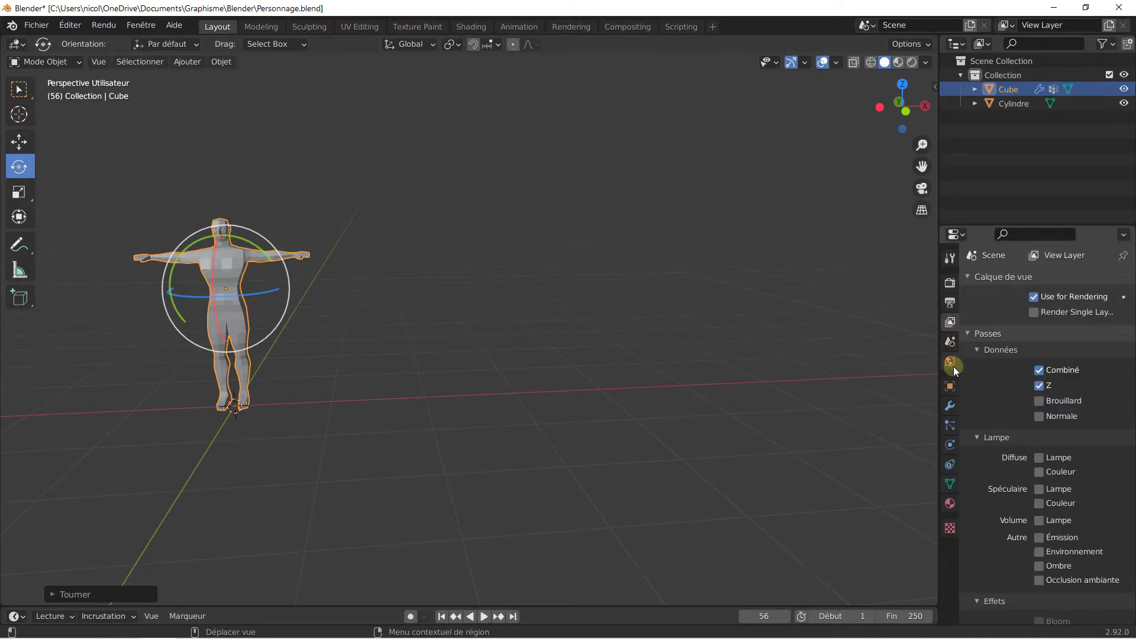
pyautogui.click(951, 384)
pyautogui.click(1066, 395)
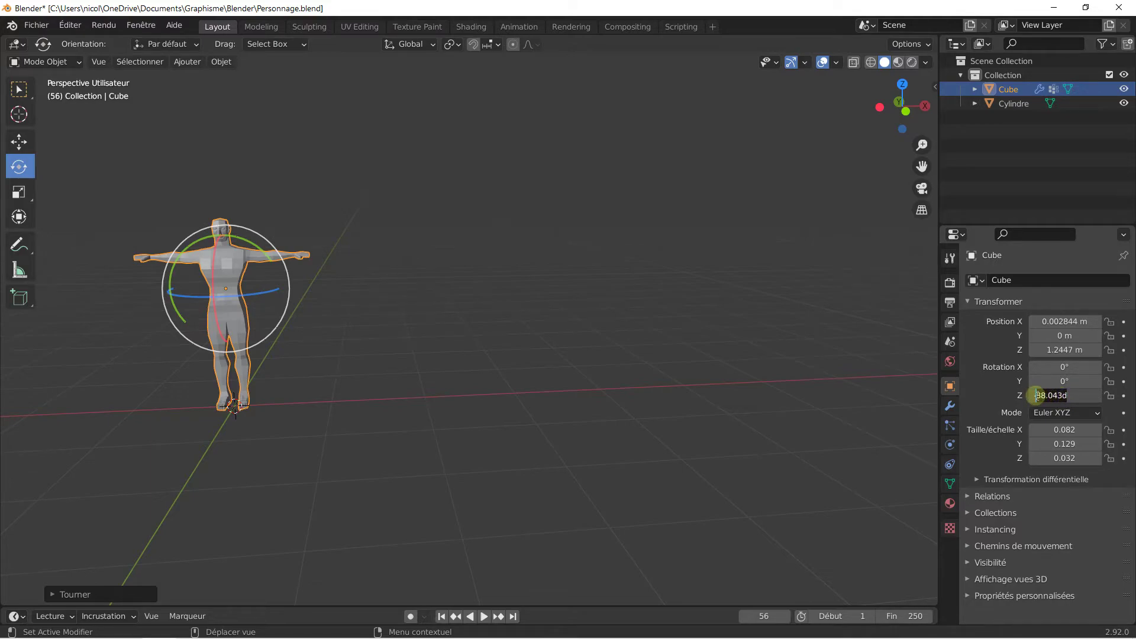
pyautogui.press('capslock')
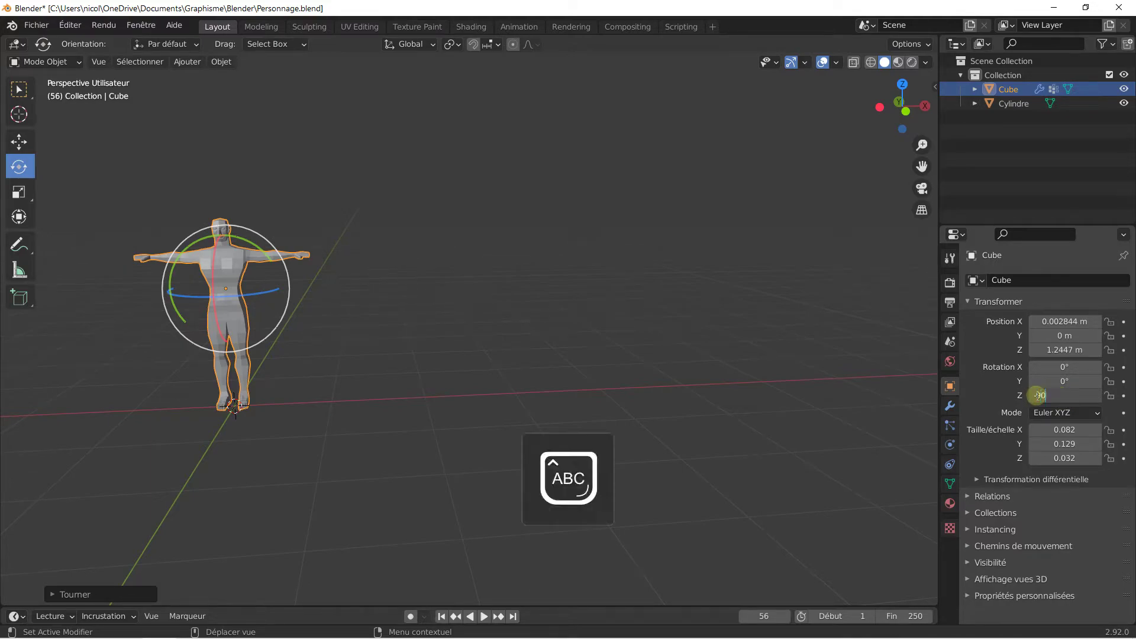
pyautogui.press('Return')
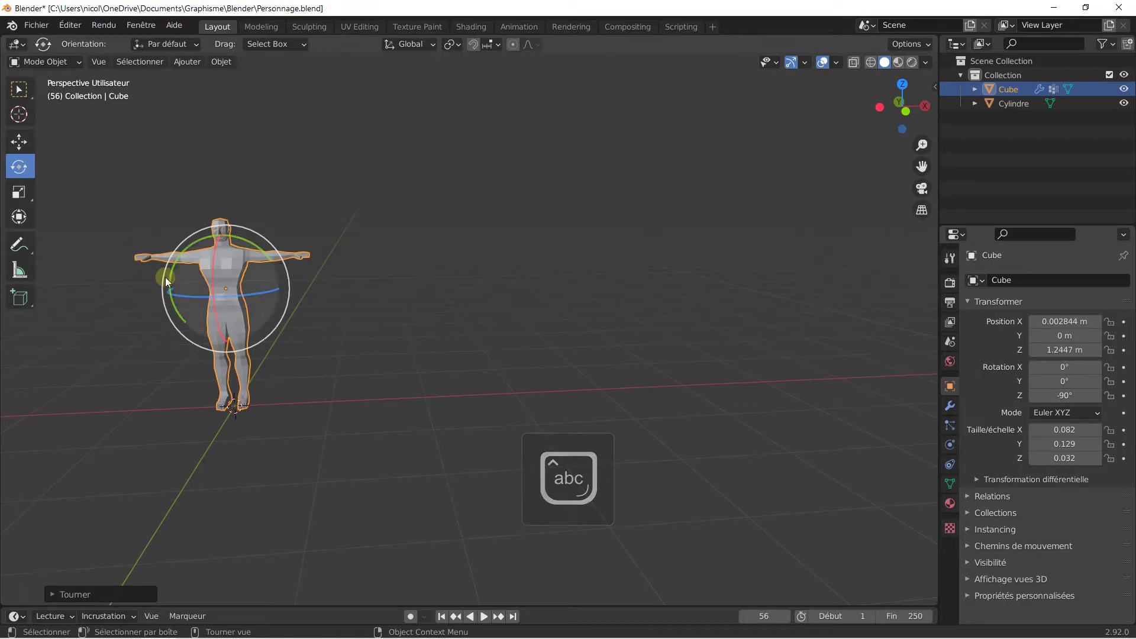
# - Deselect the character and add a Basic Human (Meta-Rig) armature at the scene origin
pyautogui.scroll(3, 175, 266)
pyautogui.keyDown('shift'); pyautogui.moveTo(176, 265); pyautogui.dragTo(571, 304, button='middle'); pyautogui.keyUp('shift')
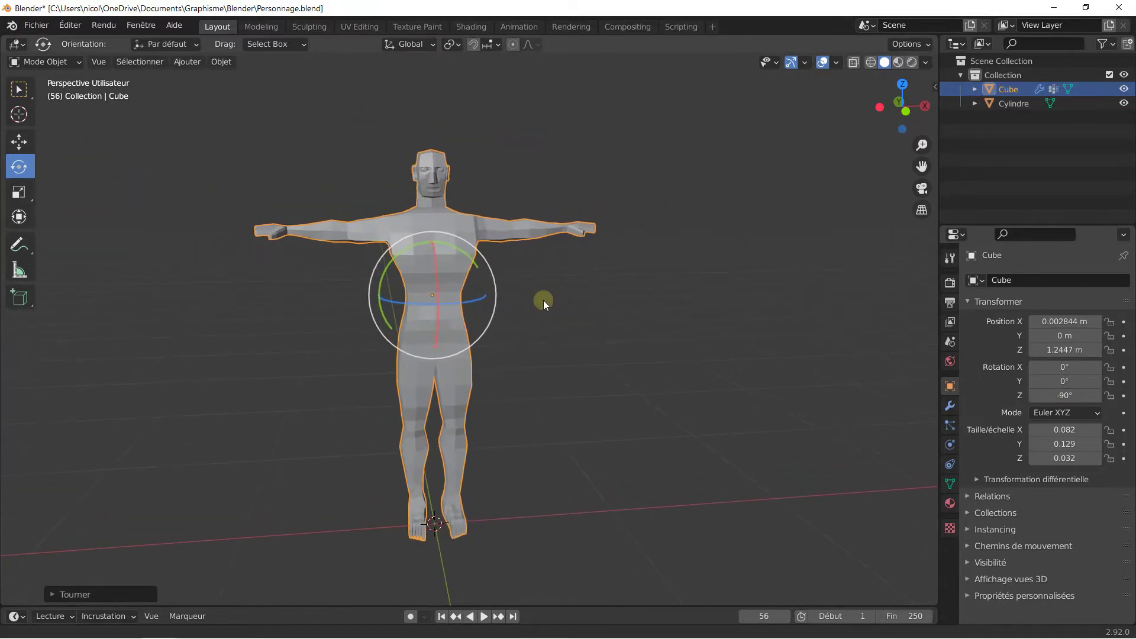
pyautogui.click(309, 195)
pyautogui.scroll(-4, 457, 264)
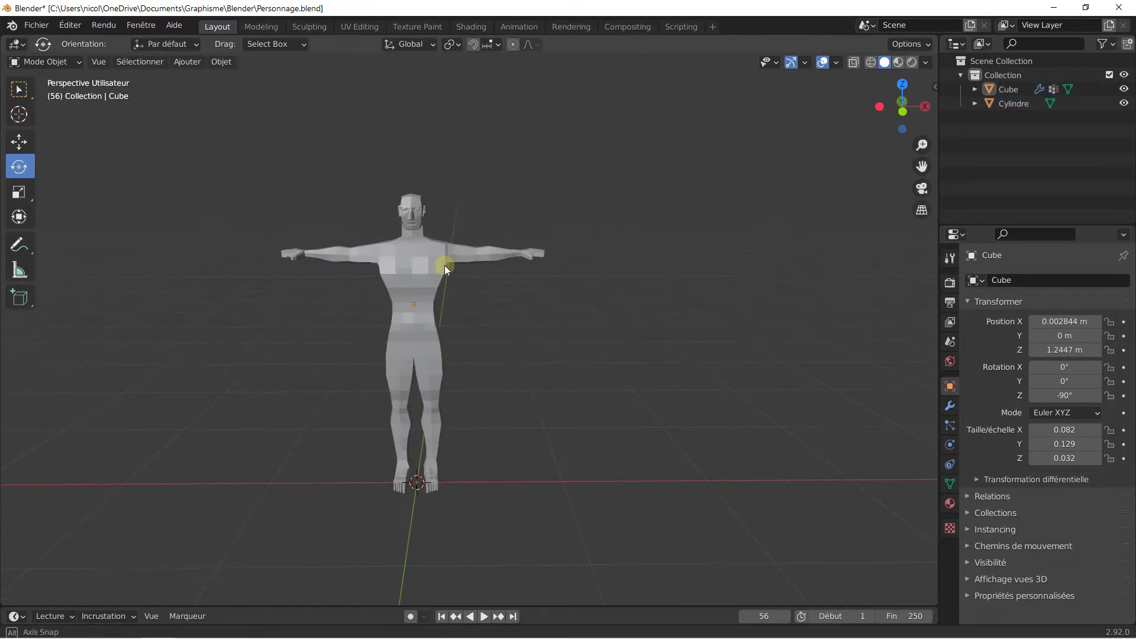
pyautogui.click(188, 62)
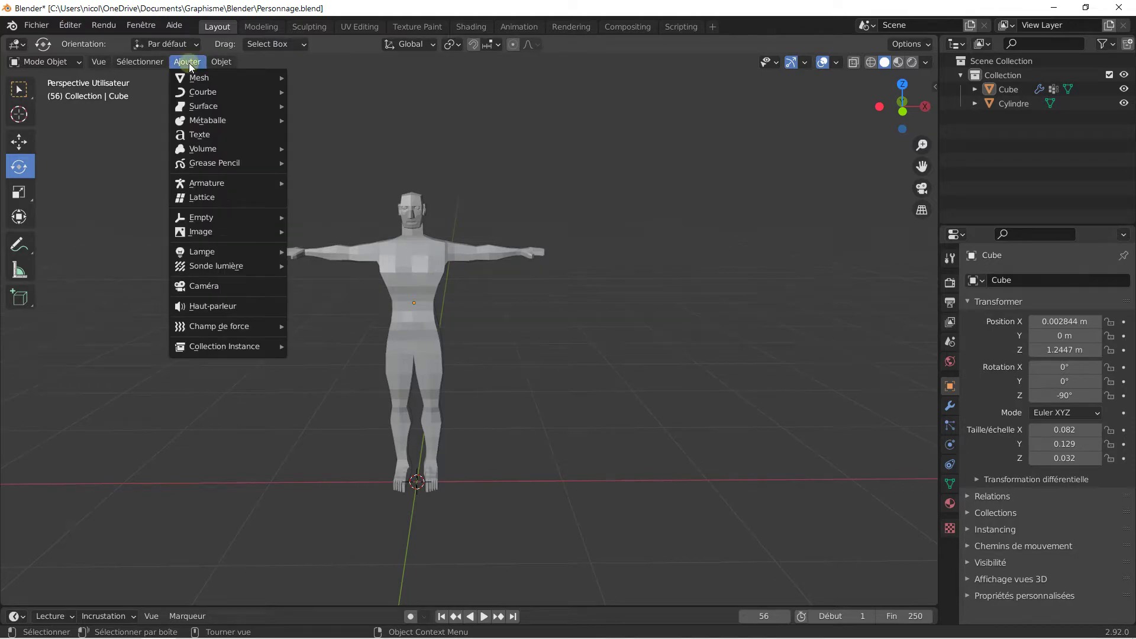
pyautogui.moveTo(226, 184)
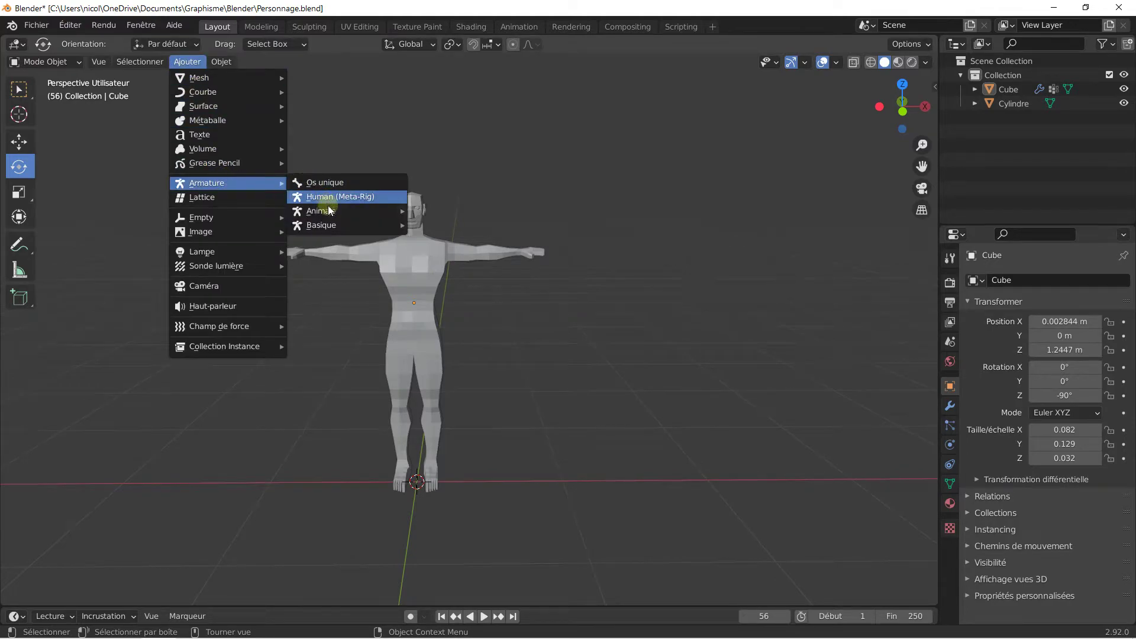
pyautogui.moveTo(337, 226)
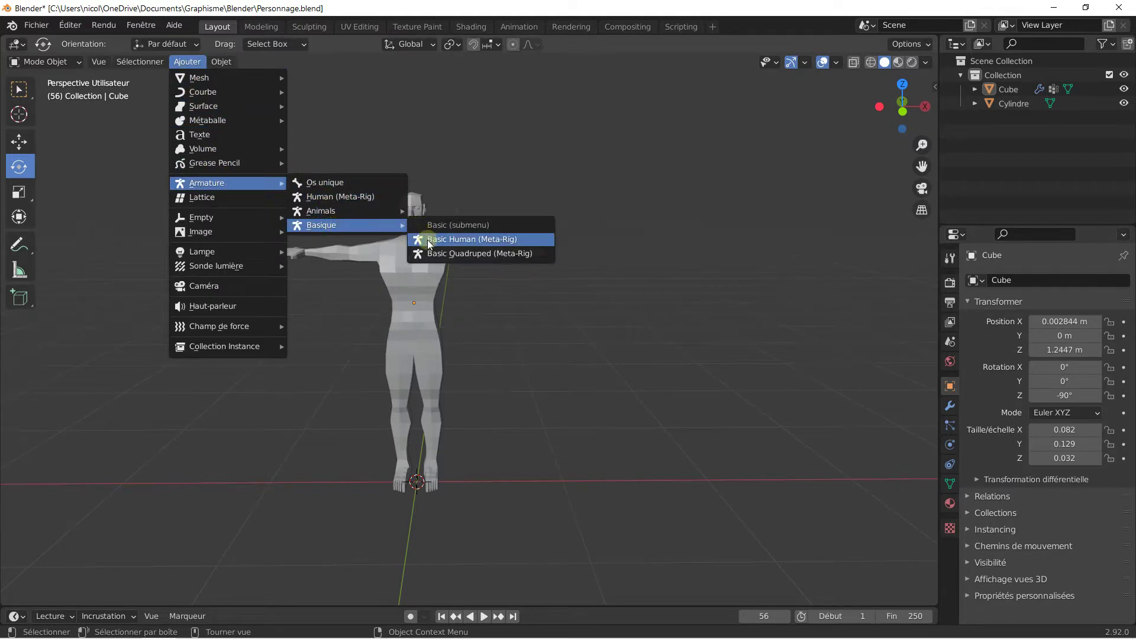
pyautogui.click(429, 240)
# - Turn on X-ray display to reveal the bones inside the character and switch to the front orthographic view
pyautogui.scroll(3, 468, 329)
pyautogui.moveTo(437, 215); pyautogui.dragTo(446, 265, button='middle')
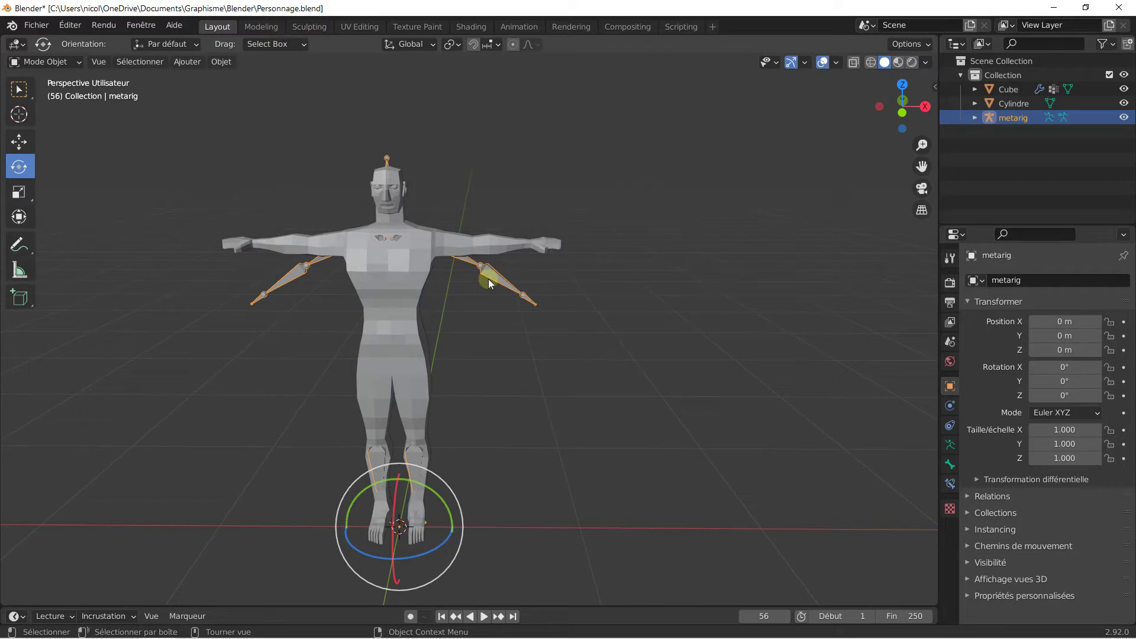
pyautogui.click(852, 62)
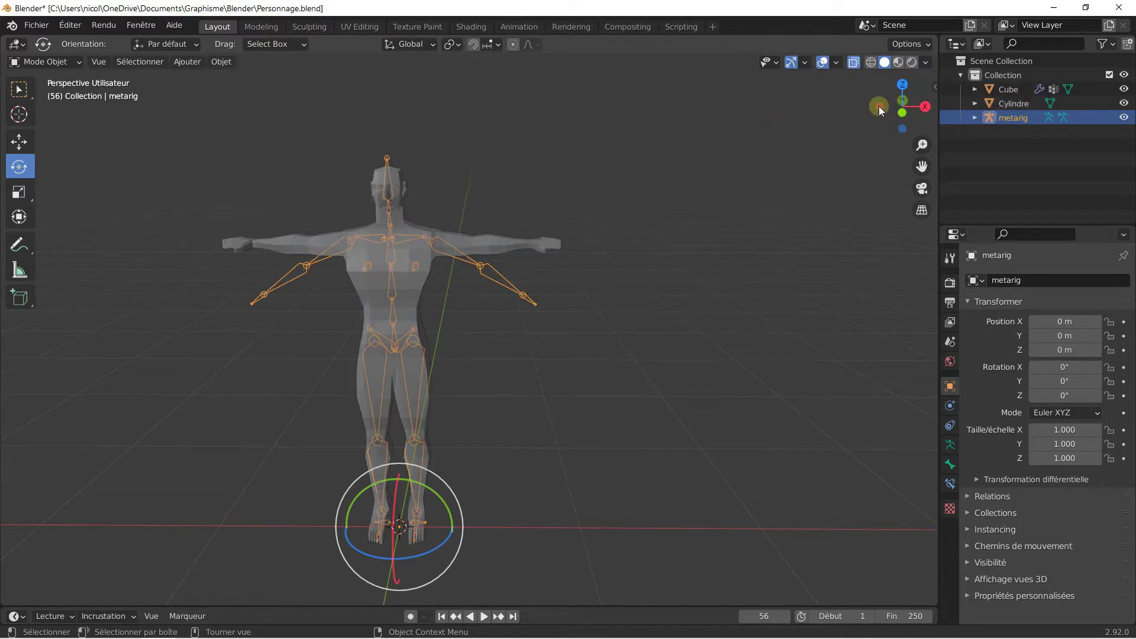
pyautogui.click(902, 100)
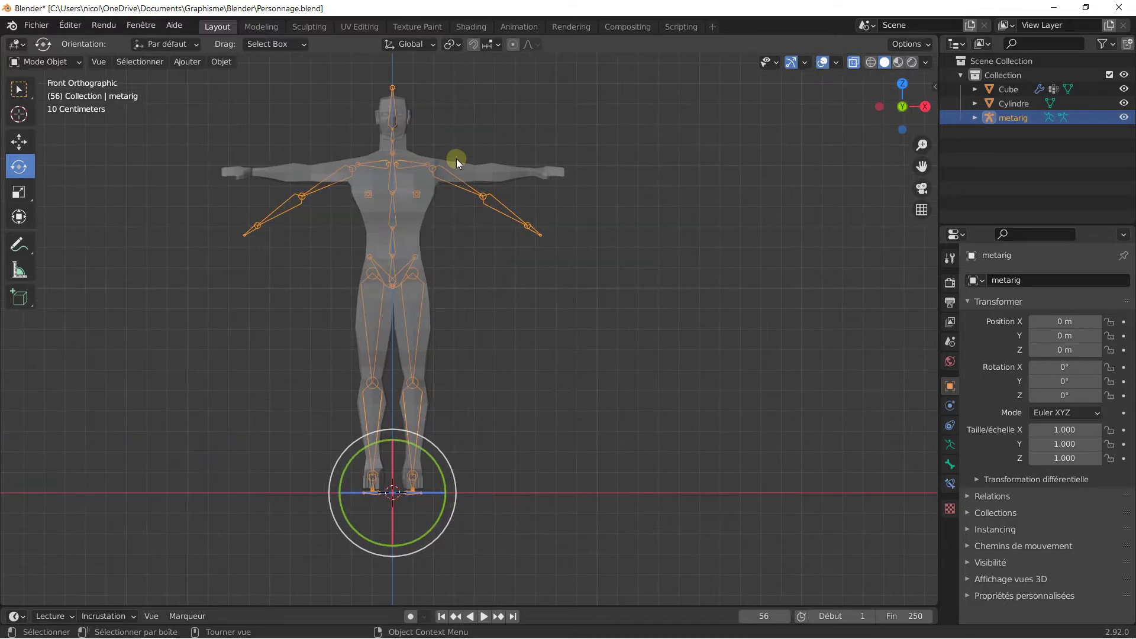
# - Enter Edit Mode on the metarig with the character's upper body in view
pyautogui.scroll(2, 456, 159)
pyautogui.keyDown('shift'); pyautogui.moveTo(471, 201); pyautogui.dragTo(471, 358, button='middle'); pyautogui.keyUp('shift')
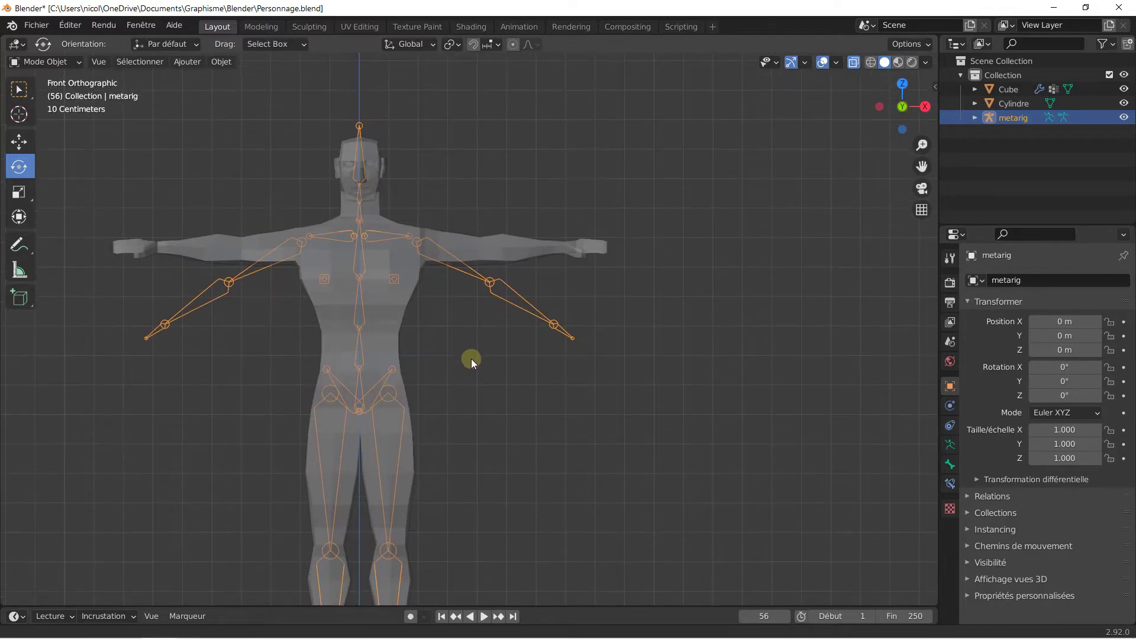
pyautogui.scroll(2, 478, 303)
pyautogui.click(55, 60)
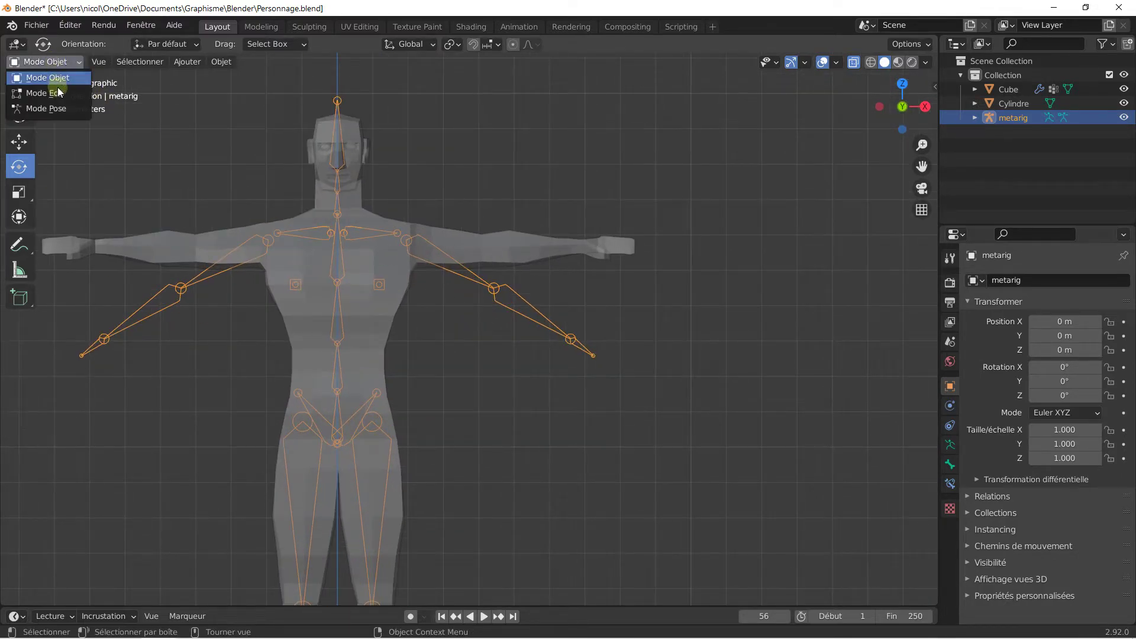
pyautogui.click(58, 98)
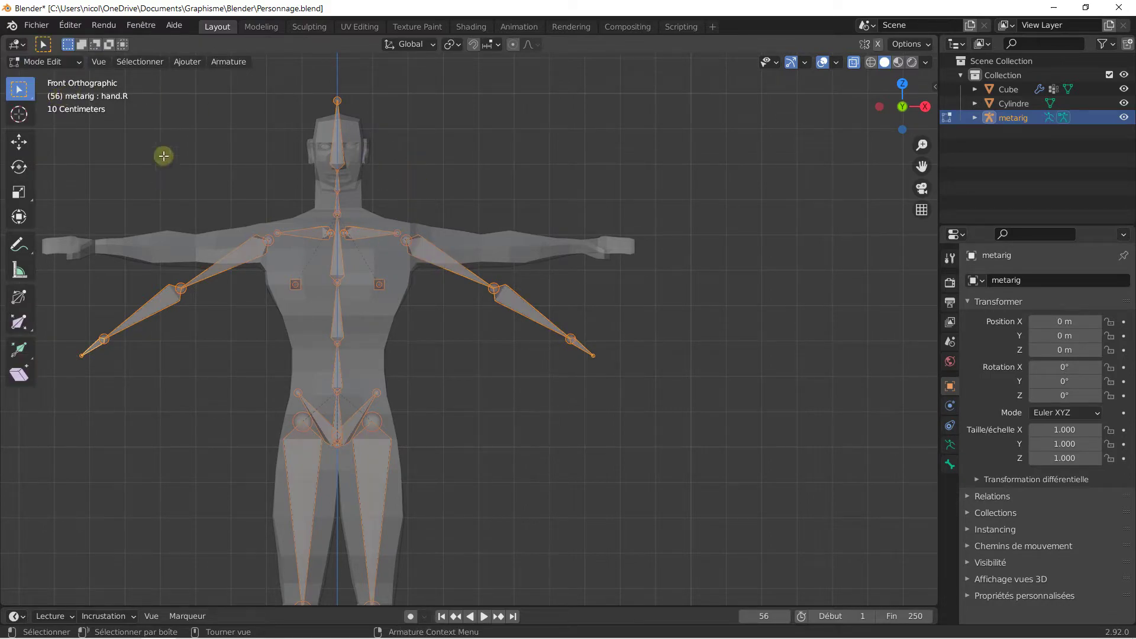
# - Raise the left elbow, wrist and hand-tip joints so the left arm bones lie inside the horizontal arm
pyautogui.click(494, 291)
pyautogui.click(19, 141)
pyautogui.moveTo(494, 246); pyautogui.dragTo(501, 207)
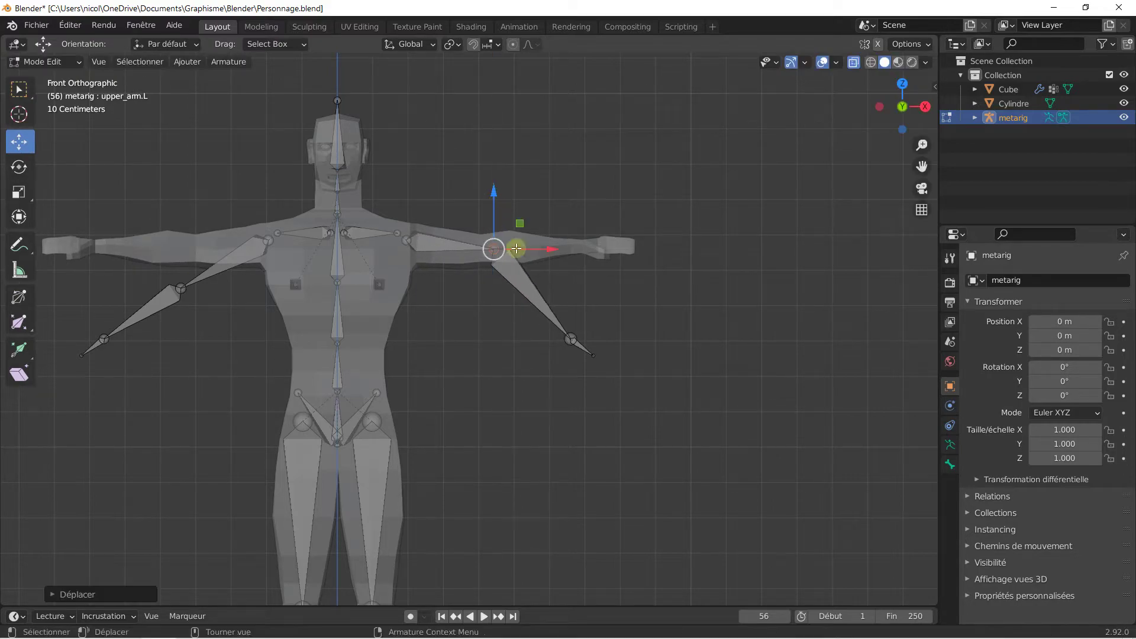
pyautogui.click(570, 339)
pyautogui.moveTo(571, 276); pyautogui.dragTo(572, 185)
pyautogui.rightClick(573, 190)
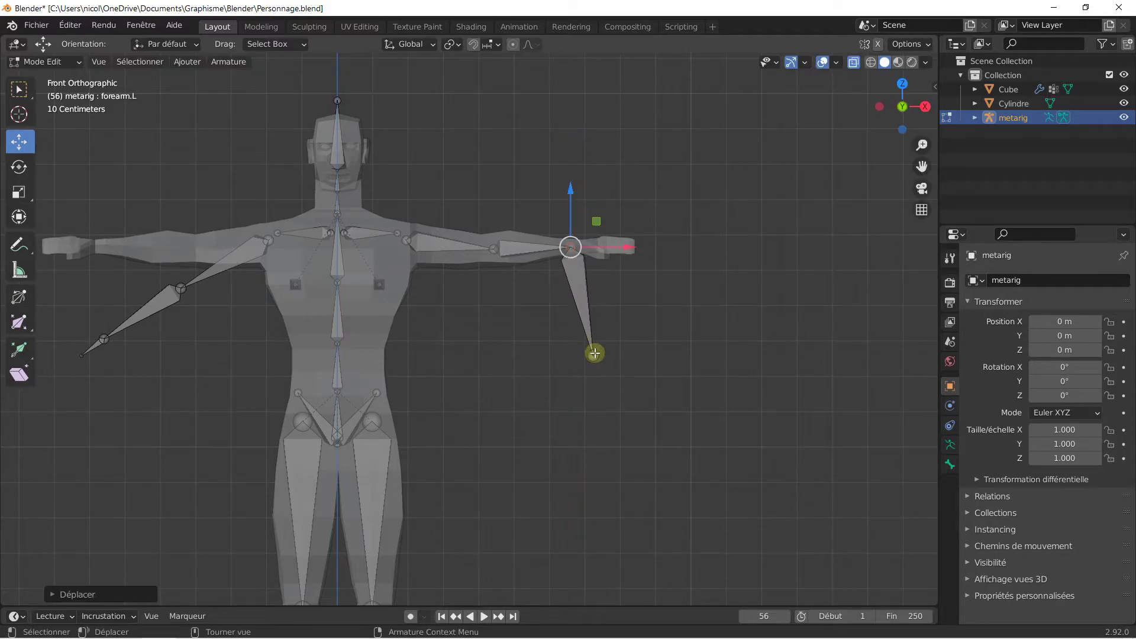
pyautogui.click(595, 354)
pyautogui.moveTo(595, 301); pyautogui.dragTo(609, 190)
pyautogui.moveTo(642, 246); pyautogui.dragTo(658, 241)
# - Raise the right elbow, wrist and hand-tip joints so the right arm bones lie inside the horizontal arm
pyautogui.keyDown('shift'); pyautogui.moveTo(242, 256); pyautogui.dragTo(408, 250, button='middle'); pyautogui.keyUp('shift')
pyautogui.click(414, 253)
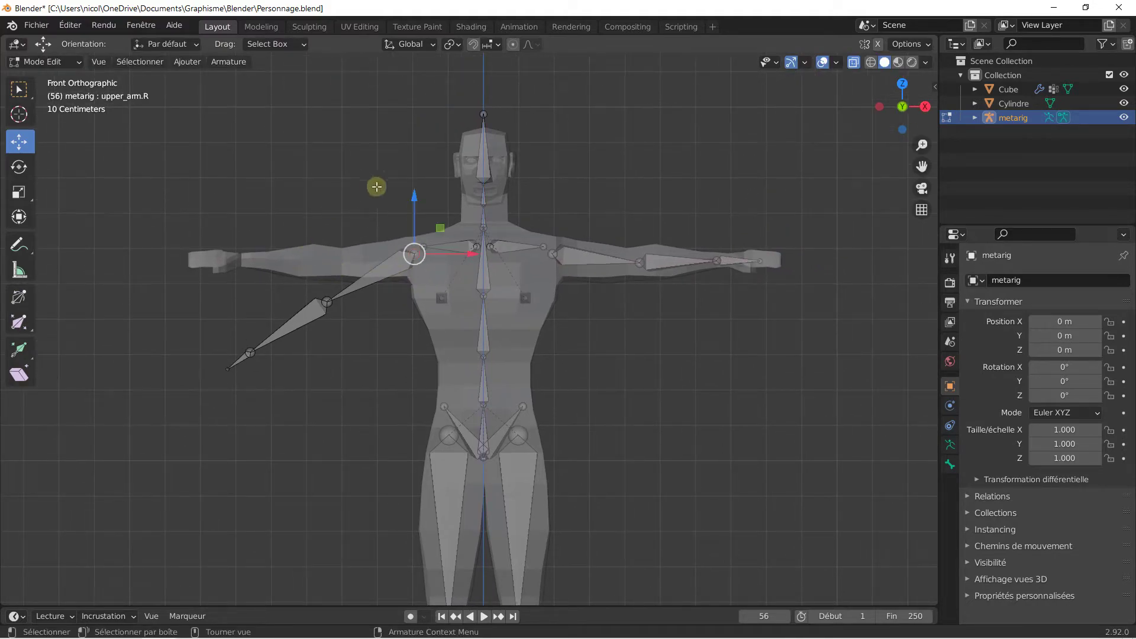
pyautogui.click(330, 300)
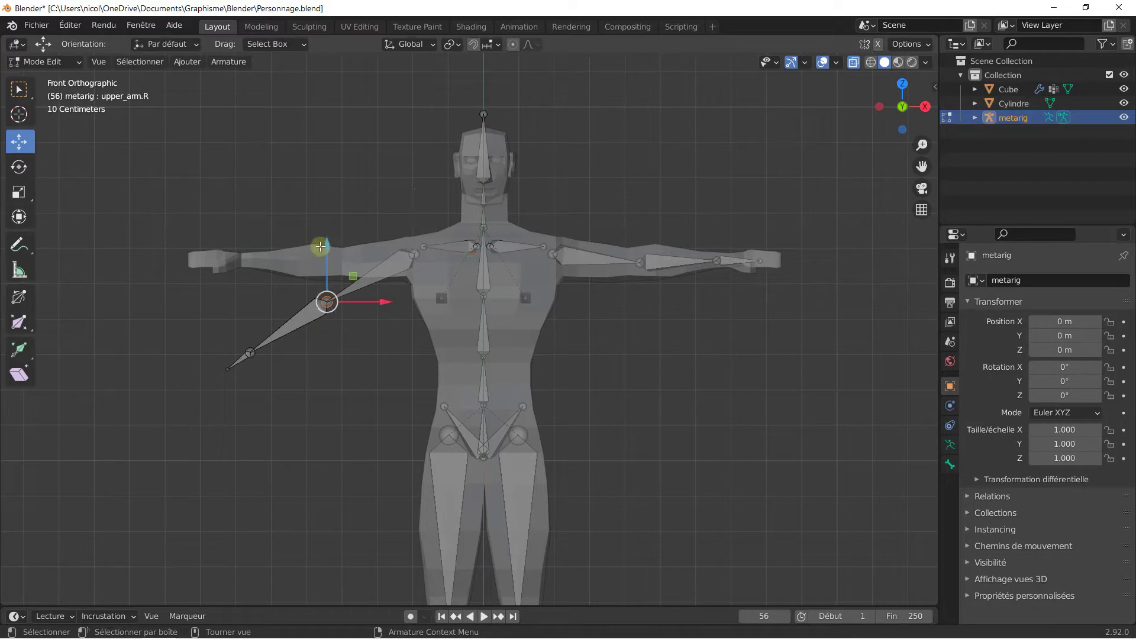
pyautogui.moveTo(325, 246); pyautogui.dragTo(329, 197)
pyautogui.click(251, 355)
pyautogui.moveTo(250, 292); pyautogui.dragTo(256, 201)
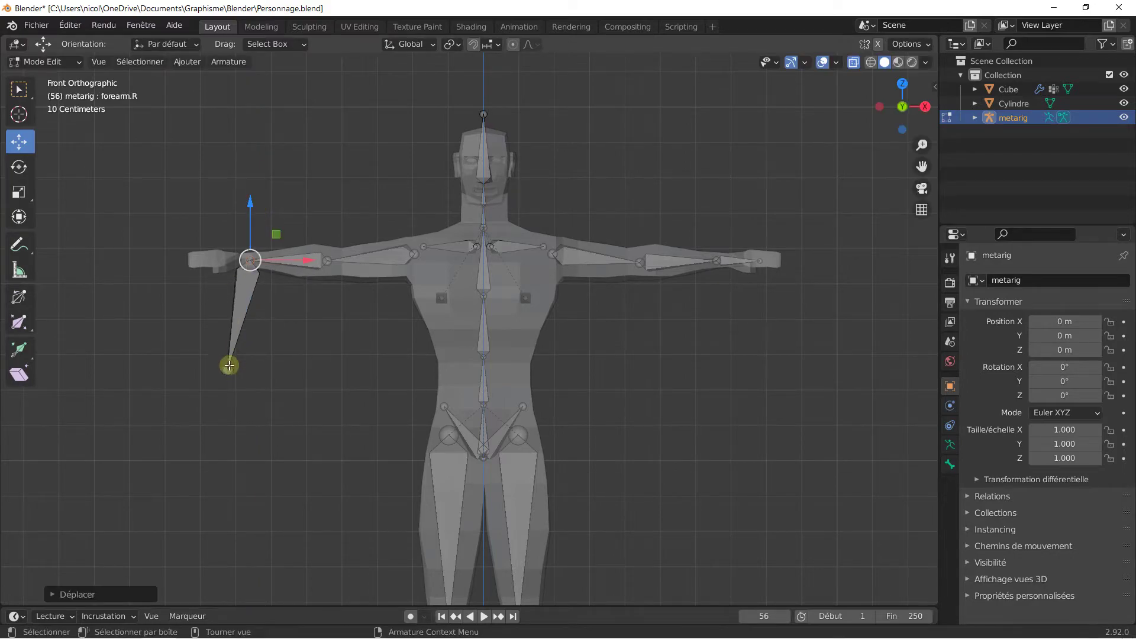
pyautogui.click(228, 366)
pyautogui.moveTo(225, 315); pyautogui.dragTo(231, 199)
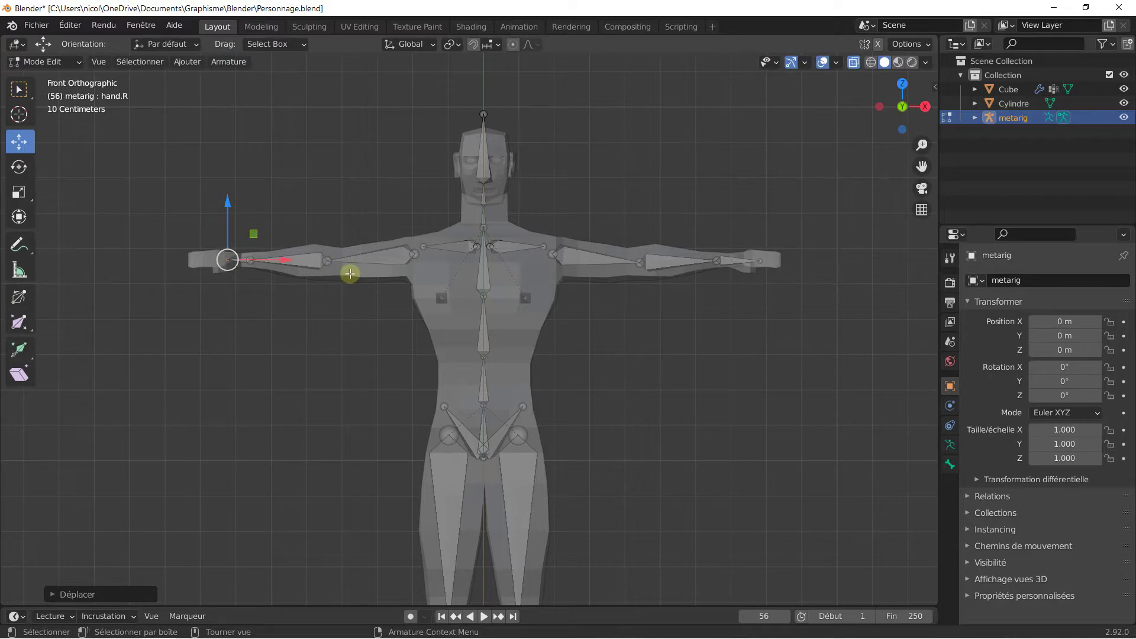
# - Nudge the right and left elbow joints along X to match the mesh's elbows
pyautogui.click(329, 261)
pyautogui.moveTo(372, 262); pyautogui.dragTo(381, 261)
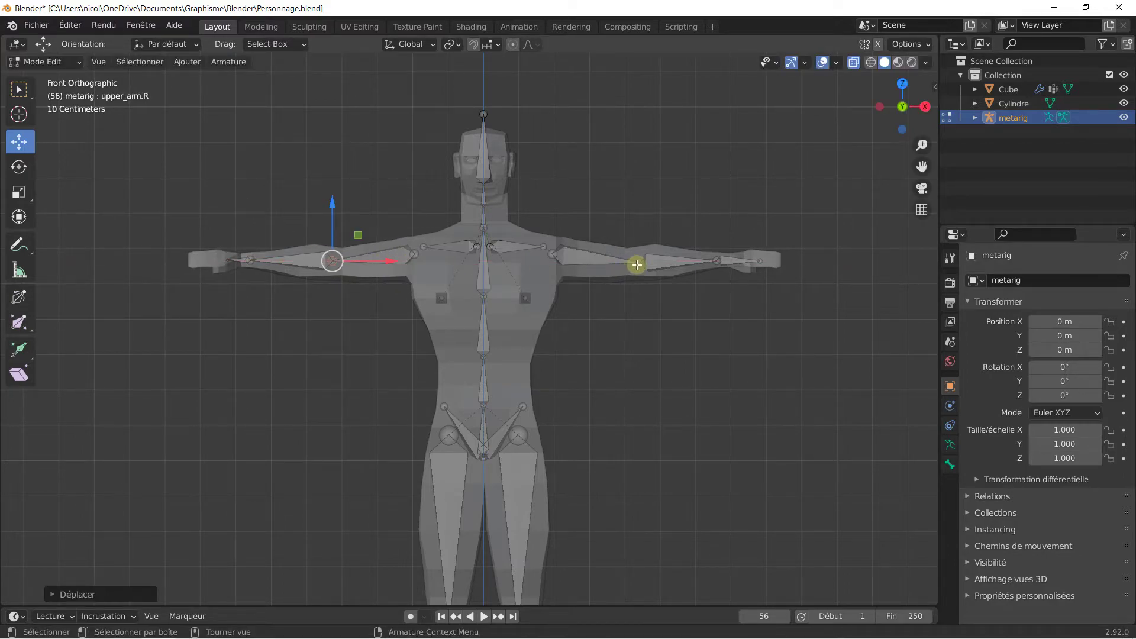
pyautogui.click(638, 263)
pyautogui.moveTo(690, 266); pyautogui.dragTo(747, 264)
# - Fine-tune the left wrist joint and hand tip to centre them in the wrist and hand
pyautogui.click(718, 261)
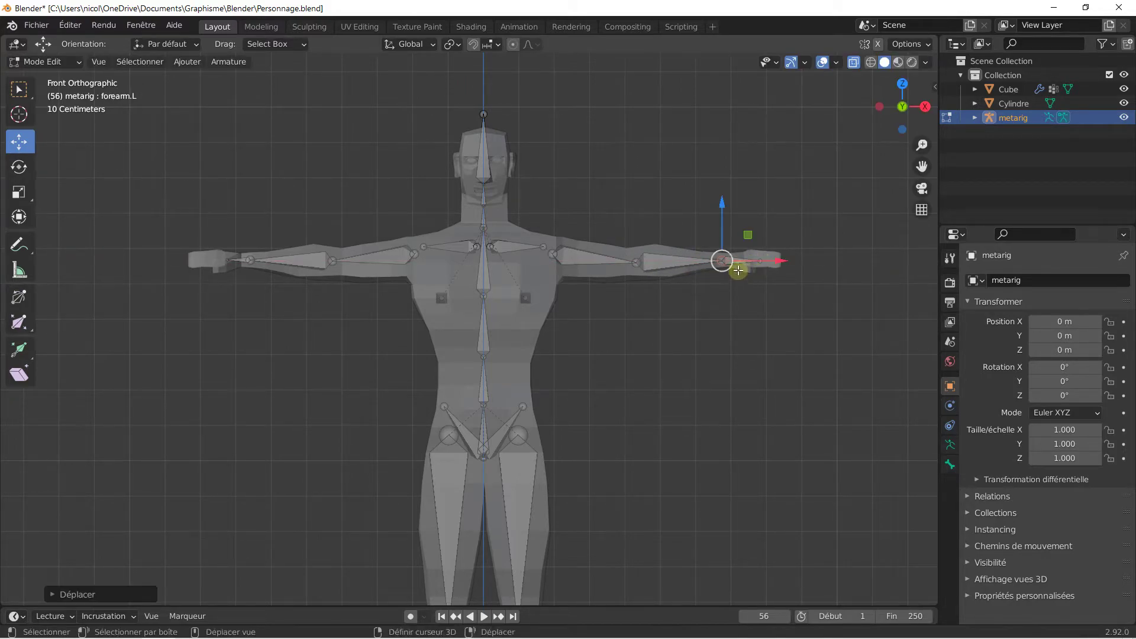
pyautogui.scroll(1, 738, 267)
pyautogui.moveTo(773, 203); pyautogui.dragTo(773, 203)
pyautogui.click(823, 247)
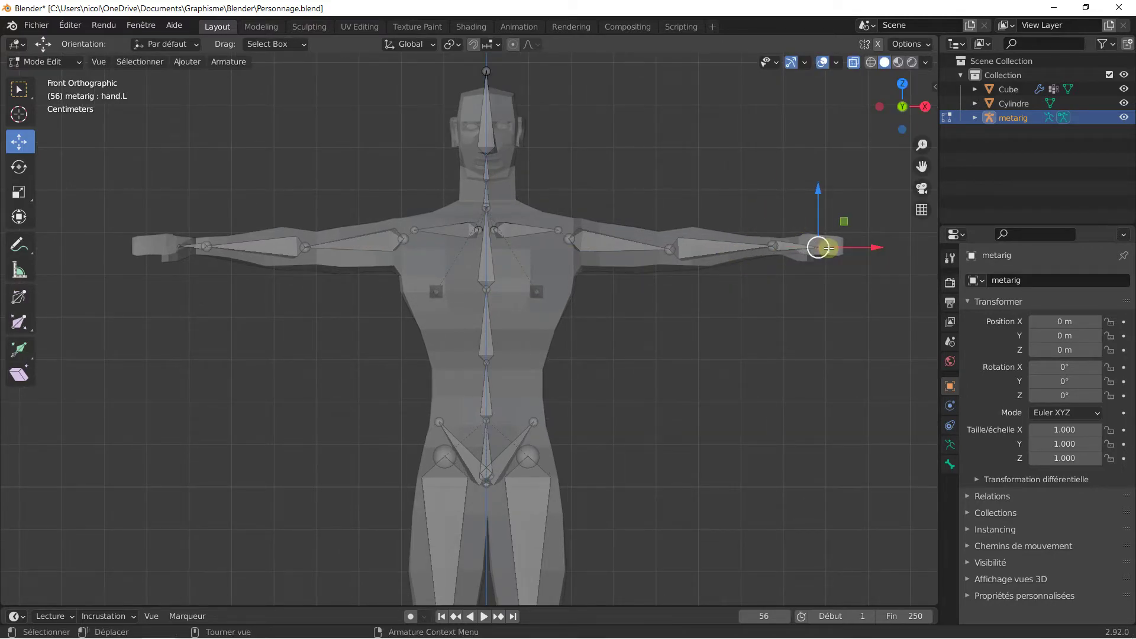
pyautogui.moveTo(823, 233); pyautogui.dragTo(818, 225)
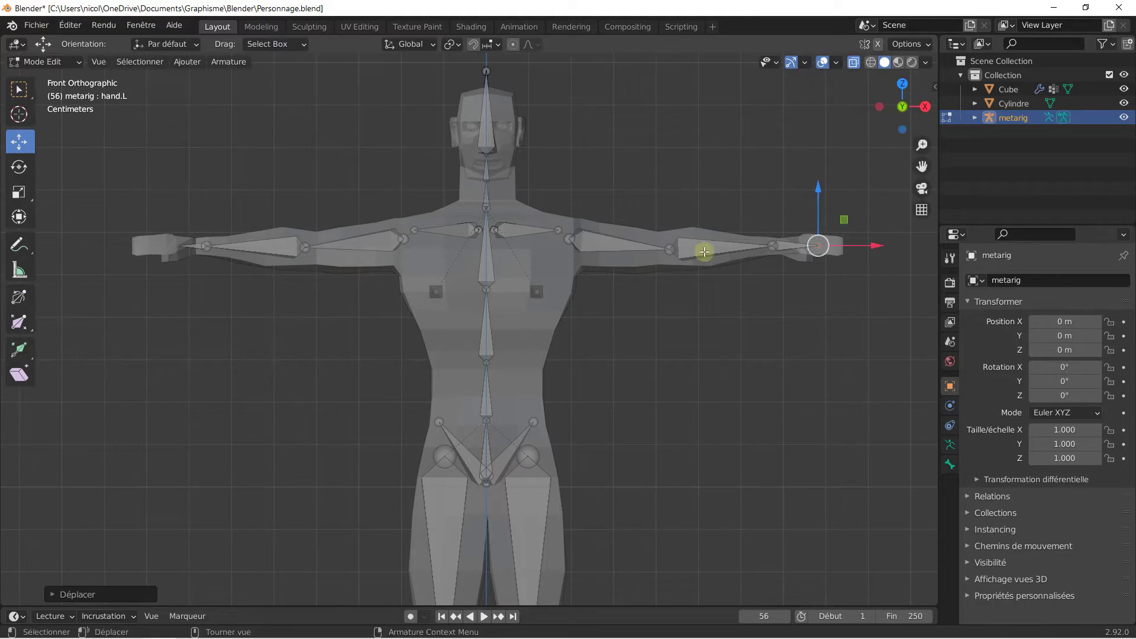
# - Fine-tune the height of both knee joints to match the character's knees in the front view
pyautogui.scroll(-3, 478, 401)
pyautogui.keyDown('shift'); pyautogui.moveTo(488, 386); pyautogui.dragTo(484, 320, button='middle'); pyautogui.keyUp('shift')
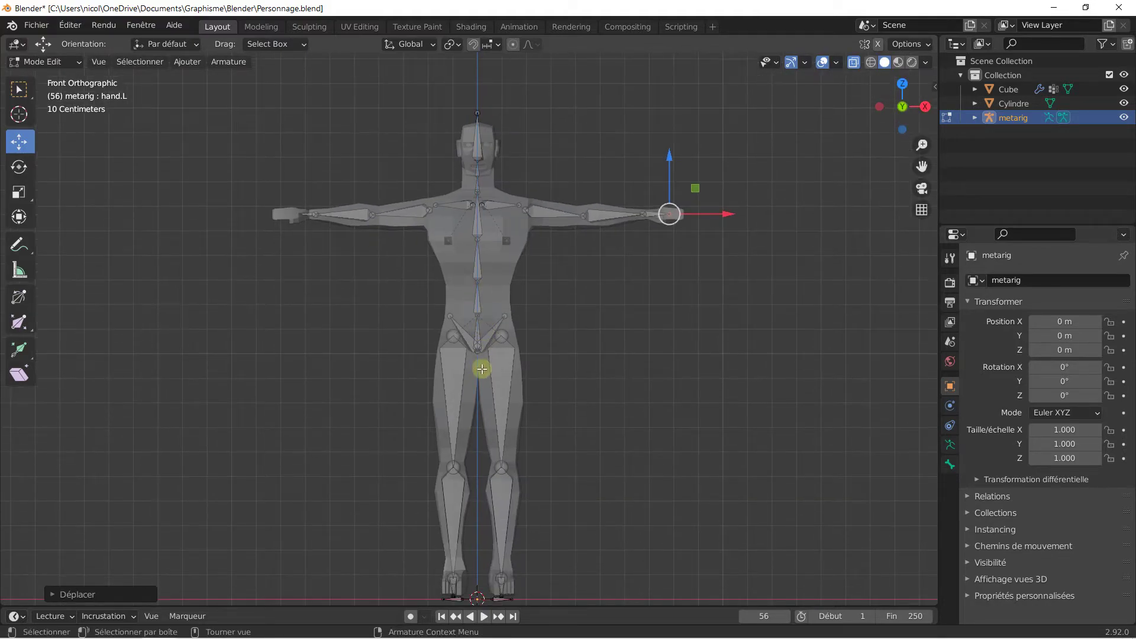
pyautogui.scroll(2, 481, 371)
pyautogui.click(448, 527)
pyautogui.moveTo(447, 477); pyautogui.dragTo(445, 475)
pyautogui.click(514, 509)
pyautogui.moveTo(516, 470); pyautogui.dragTo(517, 468)
pyautogui.click(440, 340)
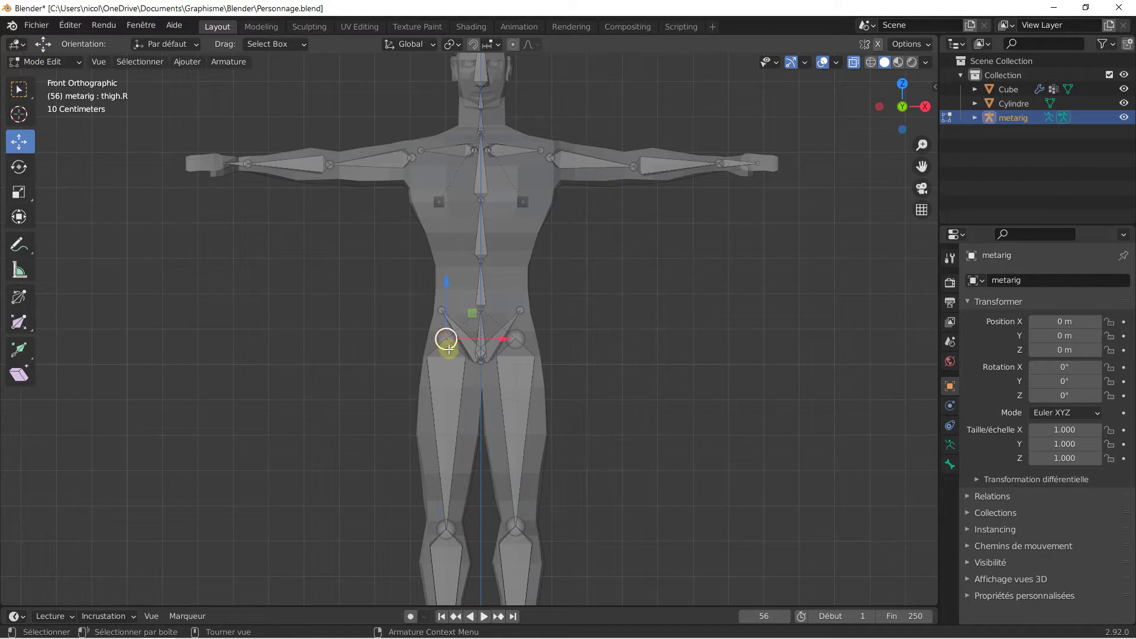
# - Lower the head bone's tip along Z from above the skull to eye level inside the head
pyautogui.keyDown('shift'); pyautogui.moveTo(556, 465); pyautogui.dragTo(510, 325, button='middle'); pyautogui.keyUp('shift')
pyautogui.scroll(-3, 503, 278)
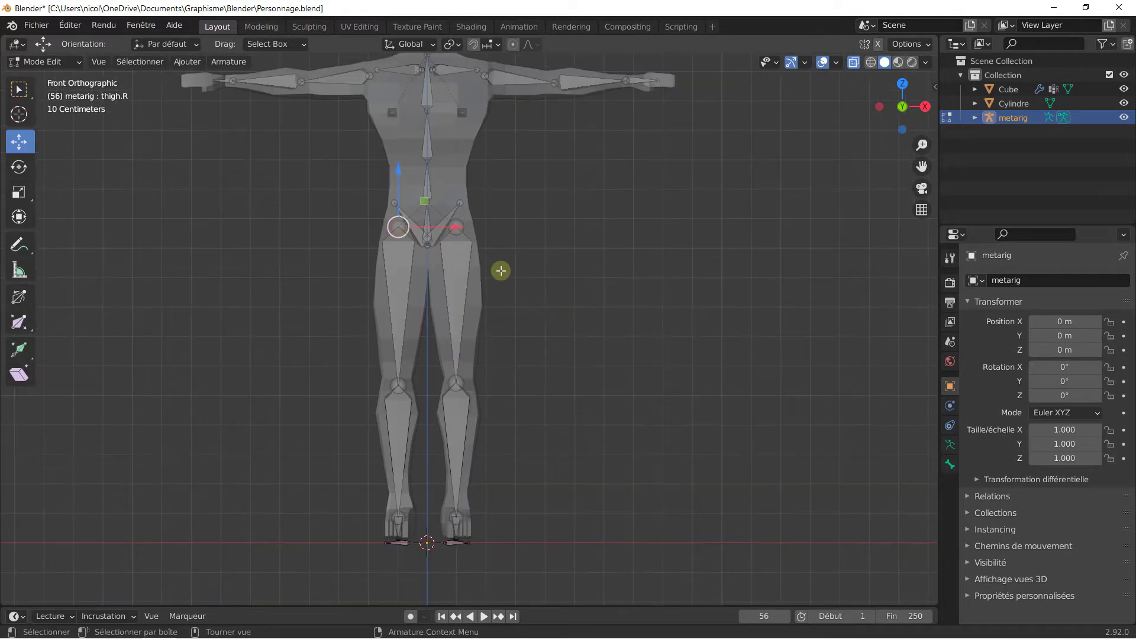
pyautogui.scroll(3, 510, 264)
pyautogui.moveTo(510, 264); pyautogui.dragTo(511, 264, button='middle')
pyautogui.keyDown('shift'); pyautogui.moveTo(468, 177); pyautogui.dragTo(444, 246, button='middle'); pyautogui.keyUp('shift')
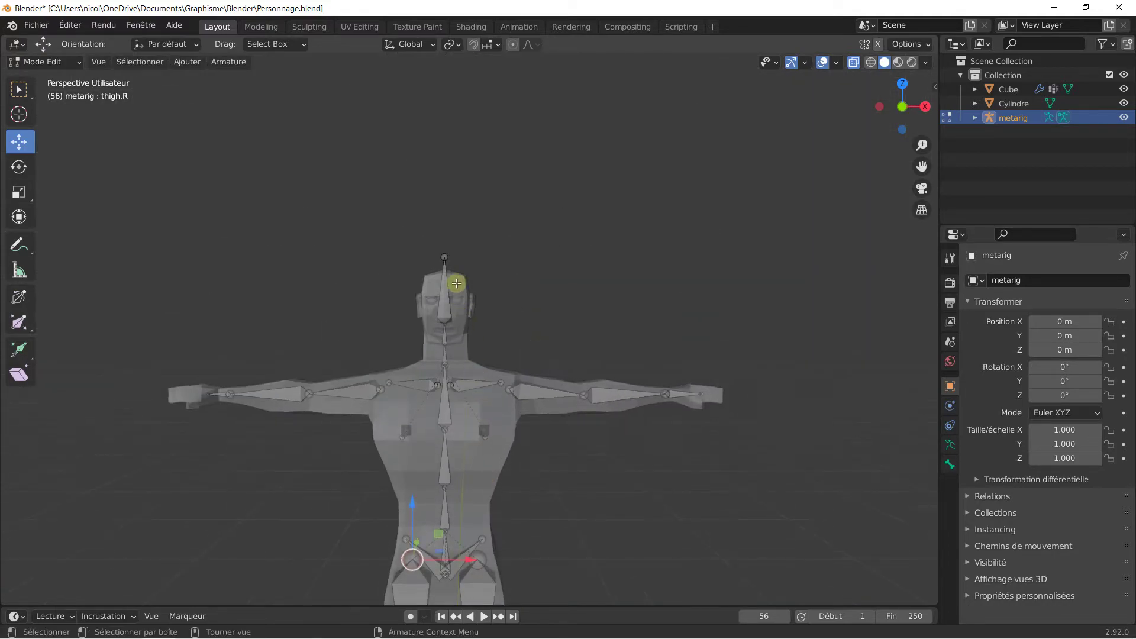
pyautogui.scroll(4, 444, 246)
pyautogui.click(423, 177)
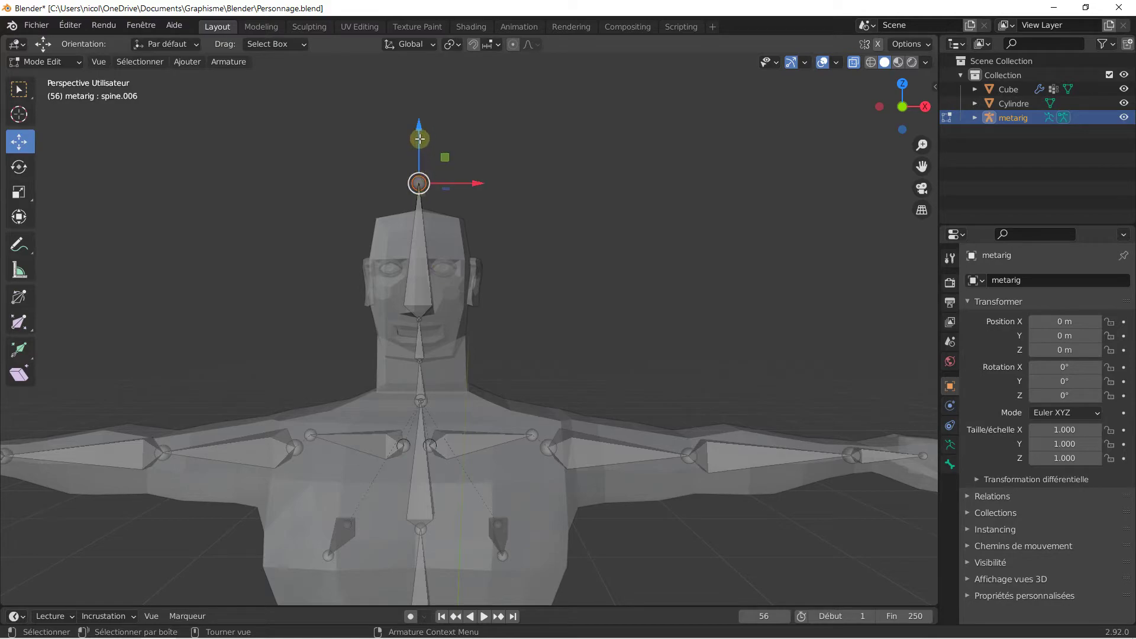
pyautogui.press('g')
pyautogui.press('z')
pyautogui.moveTo(416, 211); pyautogui.dragTo(416, 212)
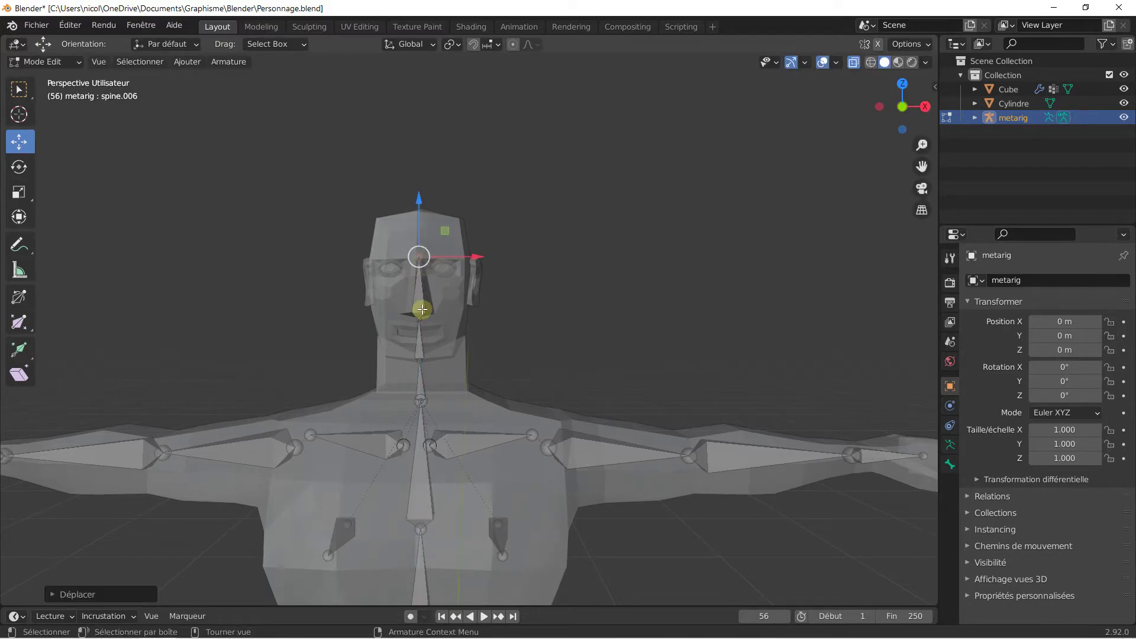
# - Adjust the mid-neck and neck-base joints along Z to fit the bones to the character's neck
pyautogui.click(419, 328)
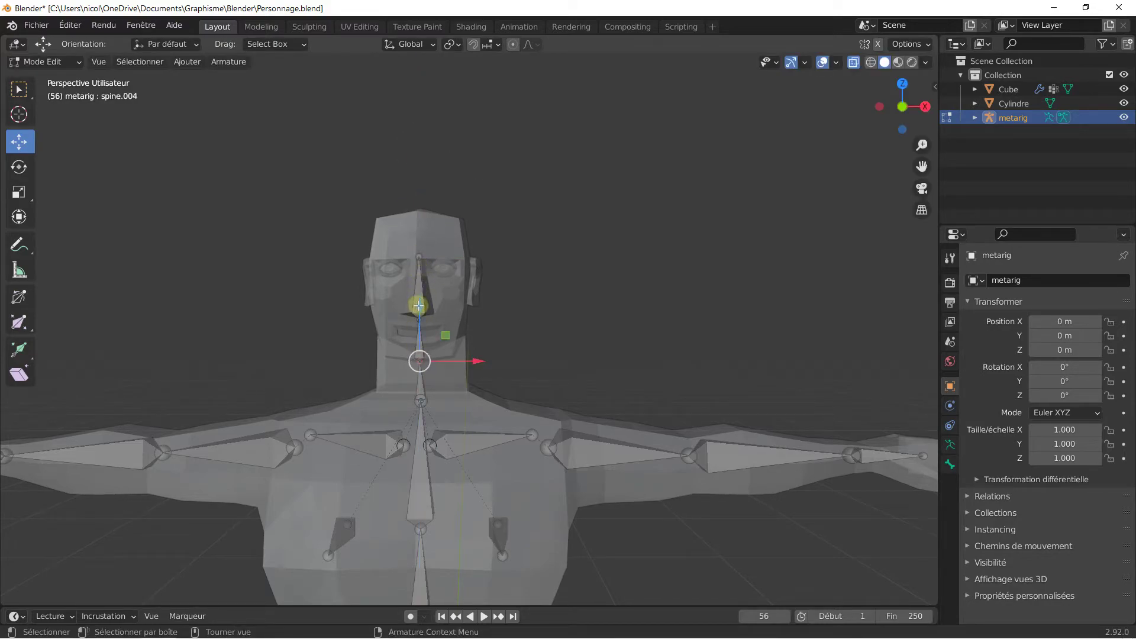
pyautogui.press('g')
pyautogui.press('z')
pyautogui.click(420, 326)
pyautogui.click(419, 398)
pyautogui.press('g')
pyautogui.press('z')
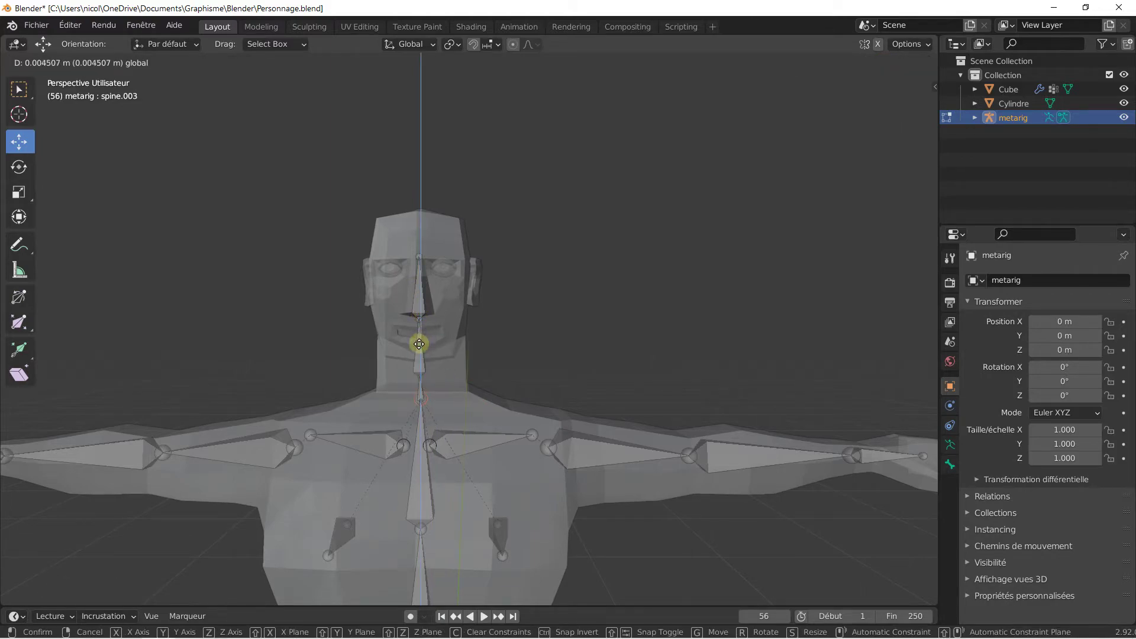
pyautogui.click(418, 361)
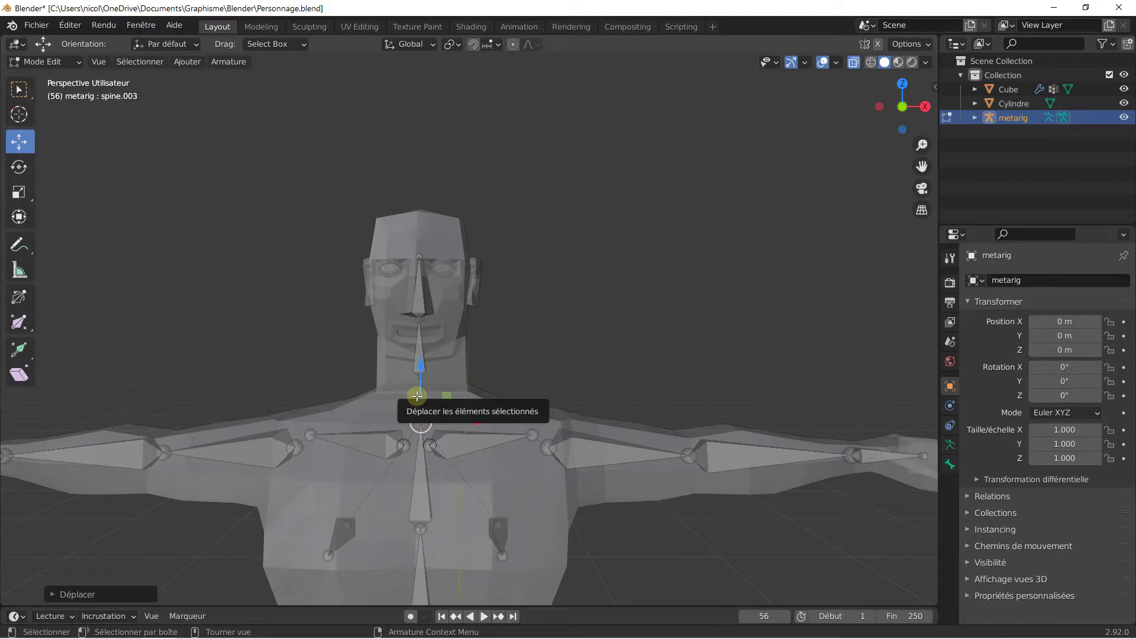
pyautogui.click(421, 389)
pyautogui.moveTo(421, 334); pyautogui.dragTo(422, 349)
pyautogui.scroll(3, 420, 388)
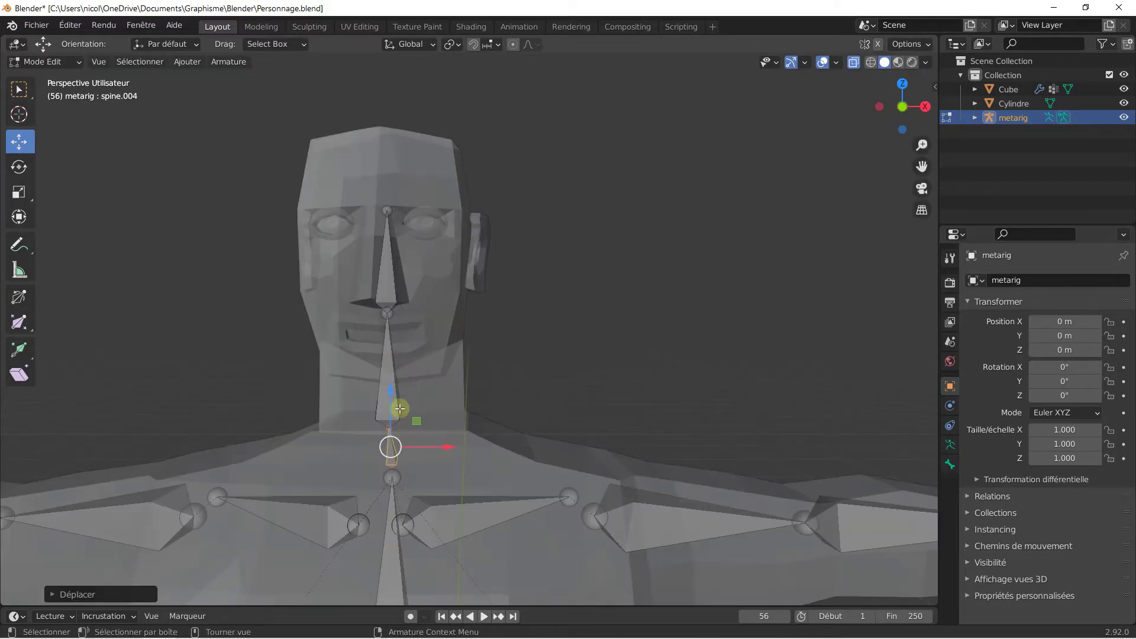
# - Raise the head bone's base and its tip toward the crown, and adjust the neck joint below along Z
pyautogui.click(386, 429)
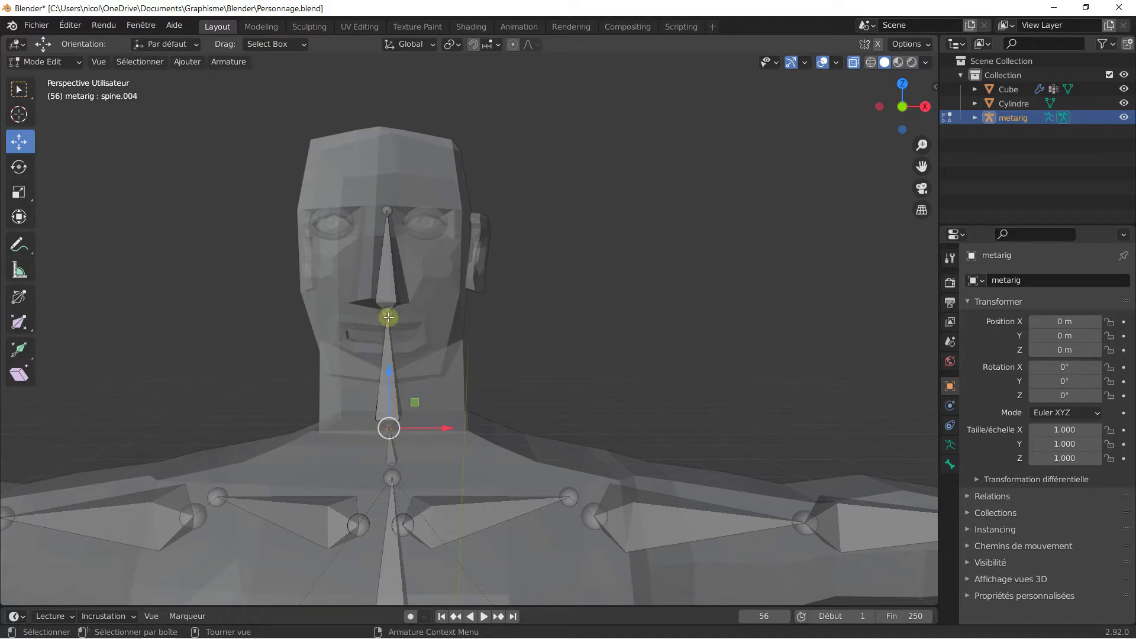
pyautogui.click(388, 318)
pyautogui.moveTo(389, 280); pyautogui.dragTo(387, 111)
pyautogui.click(389, 209)
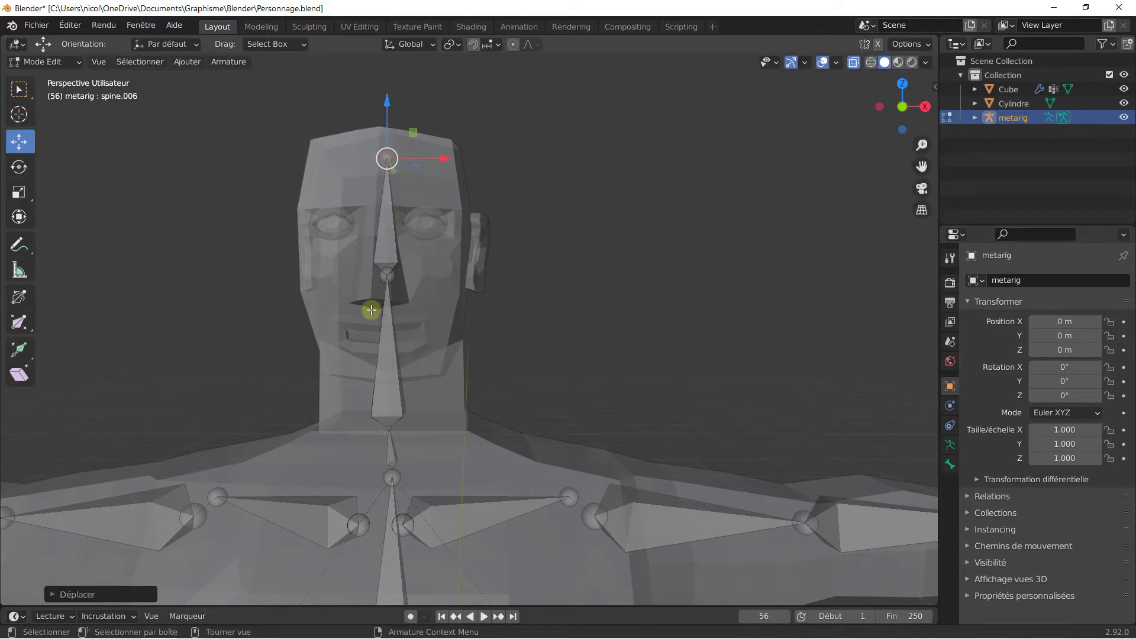
pyautogui.click(388, 420)
pyautogui.moveTo(389, 378); pyautogui.dragTo(389, 330)
# - In the right orthographic view, move both knee joints back along Y to centre them in the knees
pyautogui.scroll(-7, 389, 330)
pyautogui.moveTo(524, 351); pyautogui.dragTo(417, 345, button='middle')
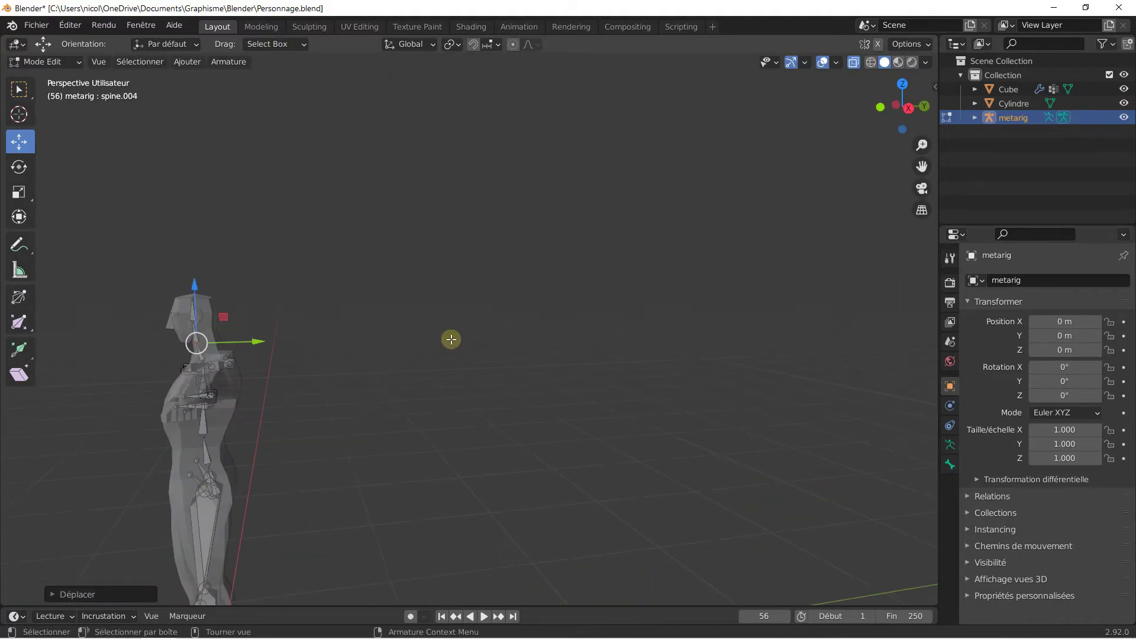
pyautogui.click(910, 109)
pyautogui.keyDown('shift'); pyautogui.moveTo(189, 389); pyautogui.dragTo(261, 299, button='middle'); pyautogui.keyUp('shift')
pyautogui.scroll(1, 265, 337)
pyautogui.keyDown('shift'); pyautogui.moveTo(247, 413); pyautogui.dragTo(290, 252, button='middle'); pyautogui.keyUp('shift')
pyautogui.scroll(2, 239, 333)
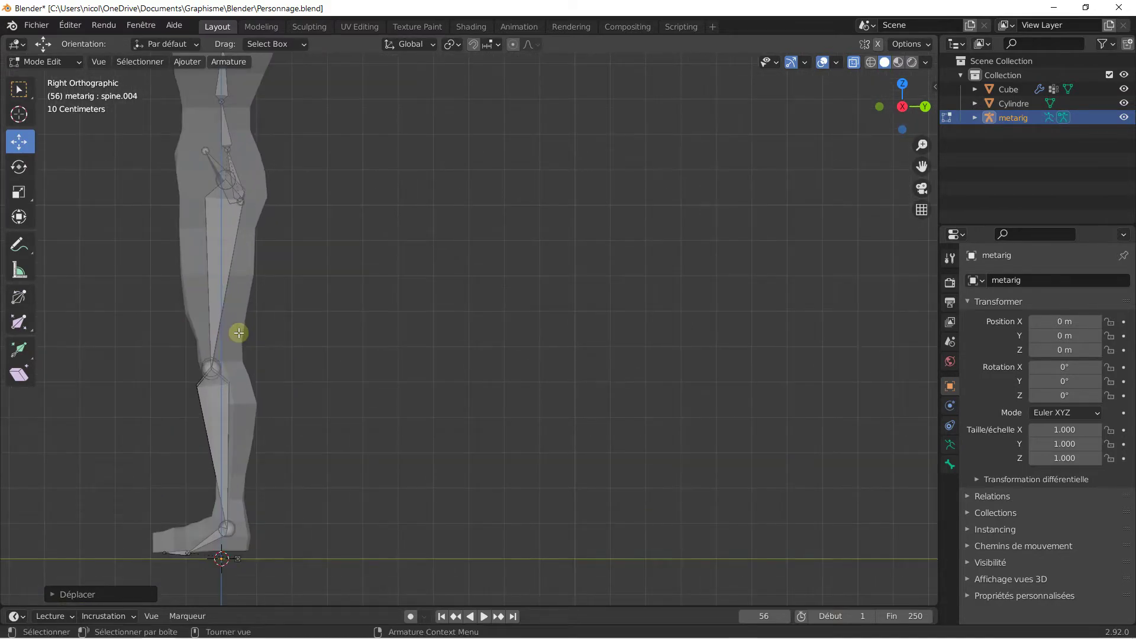
pyautogui.click(212, 368)
pyautogui.keyDown('shift'); pyautogui.moveTo(267, 348); pyautogui.dragTo(409, 317, button='middle'); pyautogui.keyUp('shift')
pyautogui.scroll(1, 407, 327)
pyautogui.moveTo(392, 348); pyautogui.dragTo(402, 350)
pyautogui.click(329, 351)
pyautogui.keyDown('shift'); pyautogui.moveTo(363, 455); pyautogui.dragTo(375, 333, button='middle'); pyautogui.keyUp('shift')
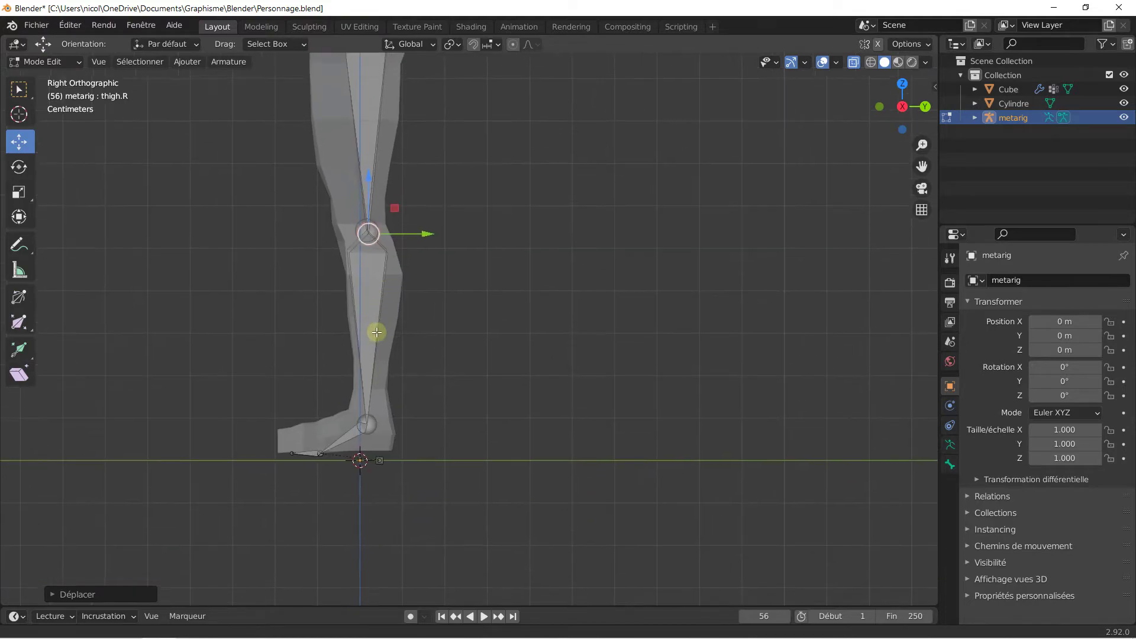
# - Move the left ankle joint slightly back along Y toward the heel
pyautogui.scroll(2, 325, 461)
pyautogui.click(324, 463)
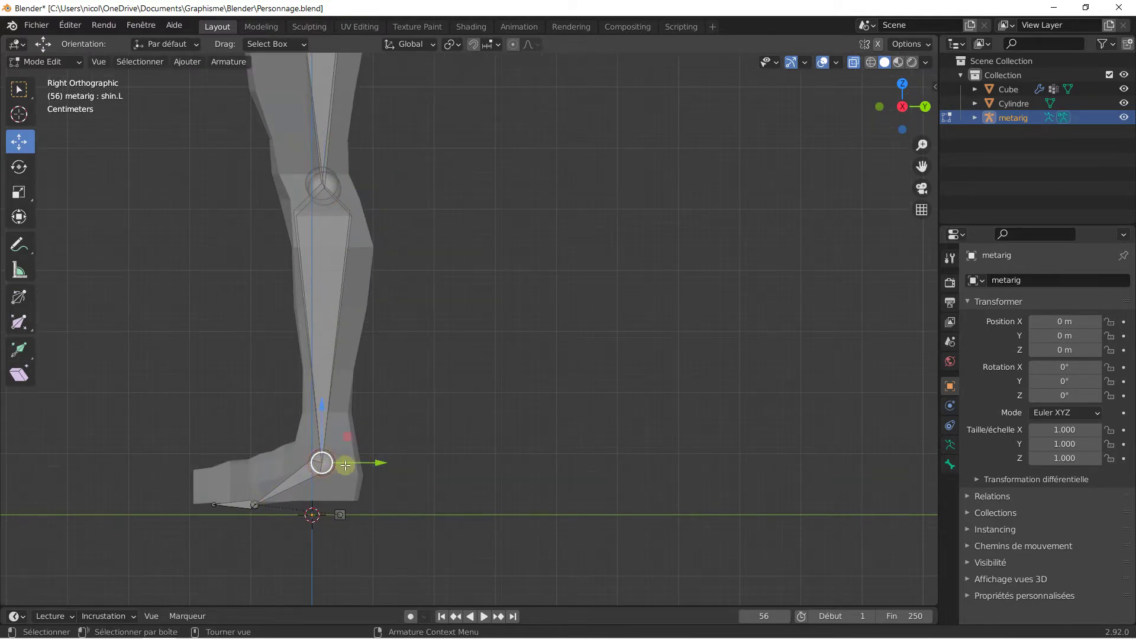
pyautogui.moveTo(368, 463); pyautogui.dragTo(377, 462)
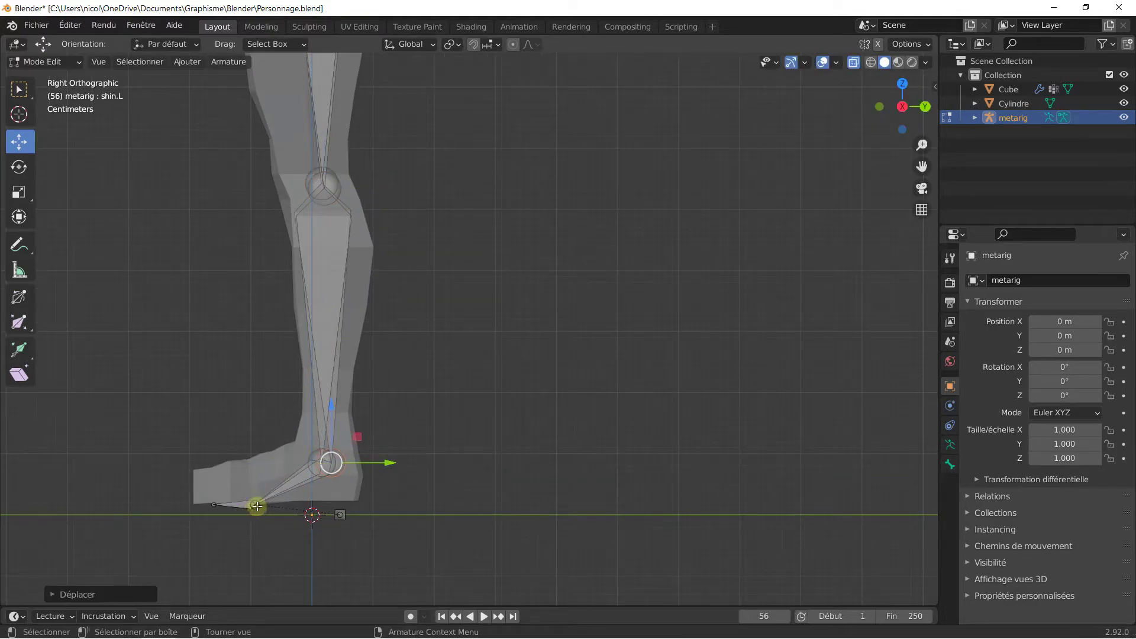
# - Raise the left foot's ball joint about 0.04 m along Z and lift the left toe tip to match inside the foot
pyautogui.click(256, 479)
pyautogui.press('g')
pyautogui.press('z')
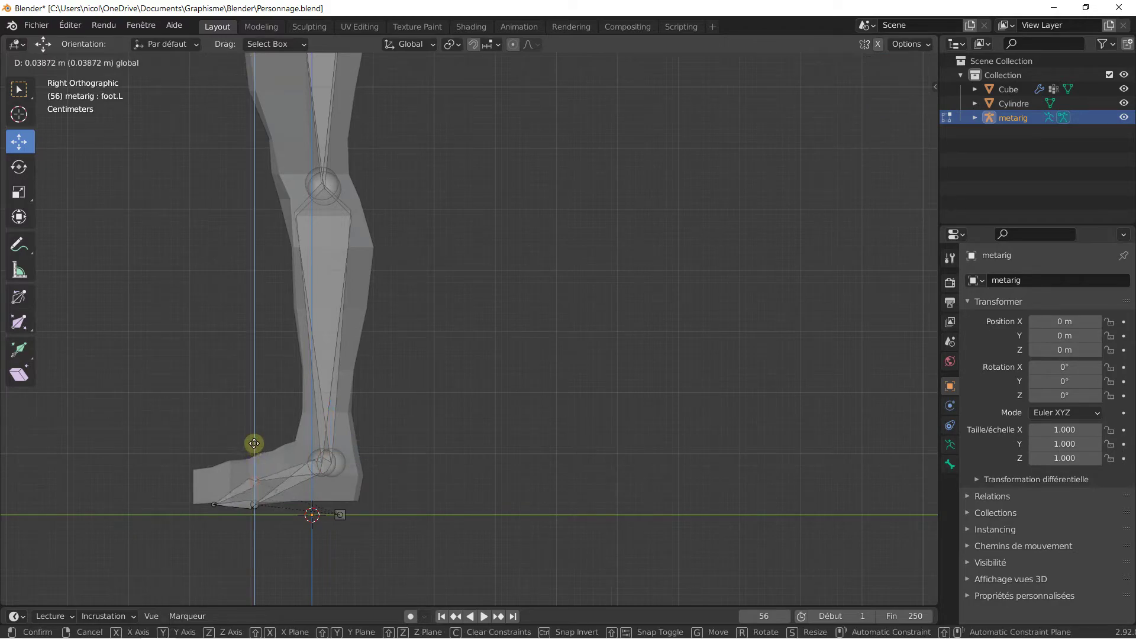
pyautogui.click(253, 447)
pyautogui.click(214, 504)
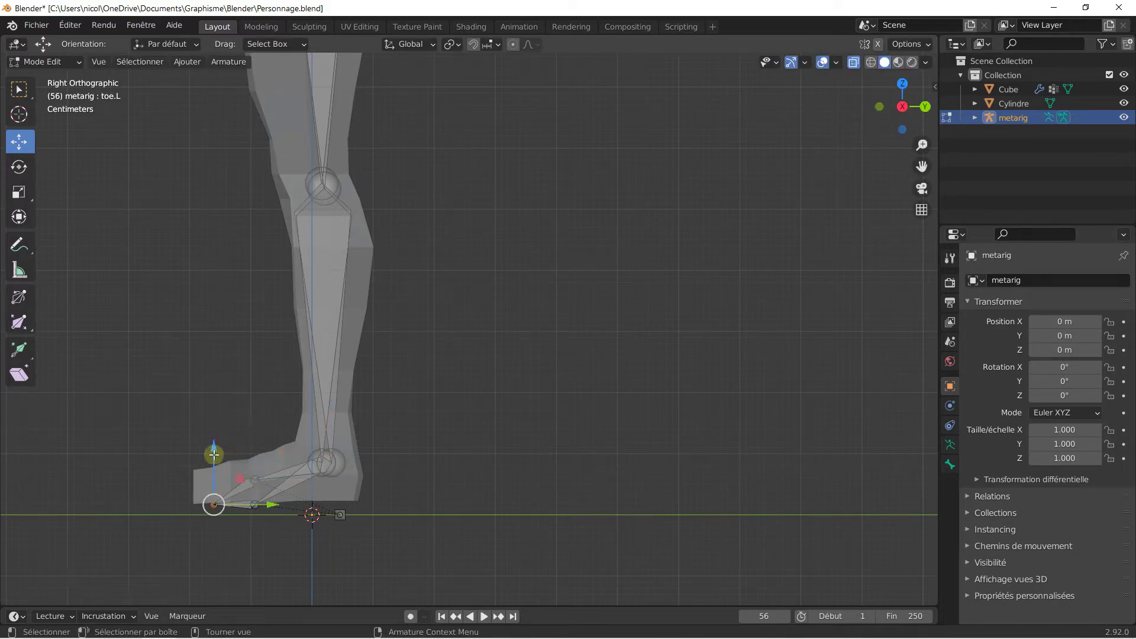
pyautogui.press('g')
pyautogui.press('z')
pyautogui.click(213, 435)
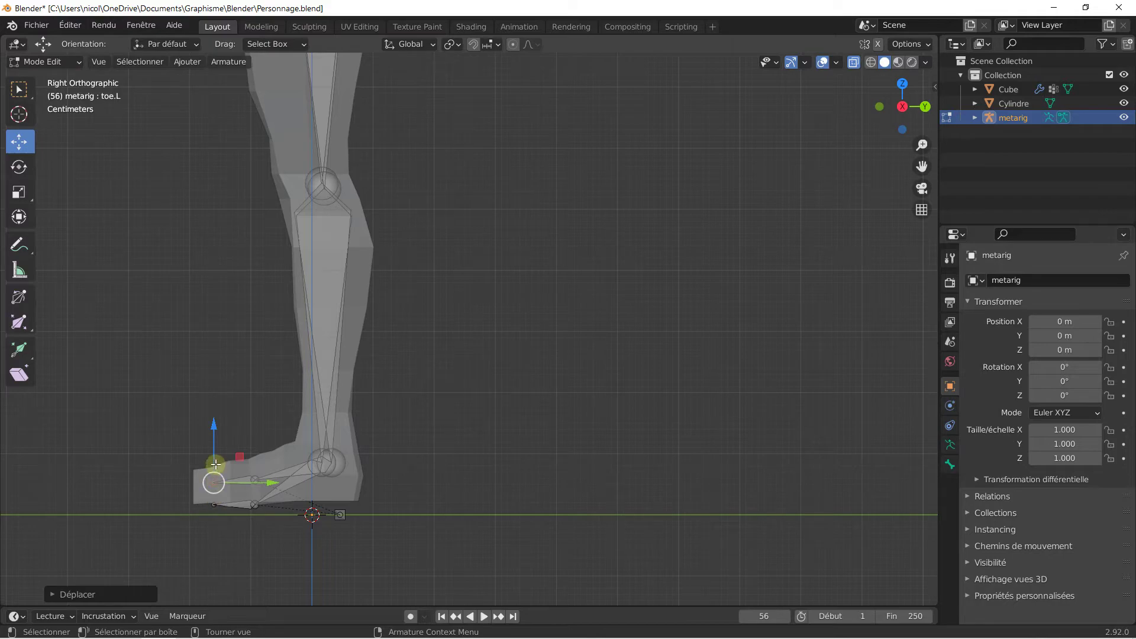
# - Raise the right foot's toe tip along Z, and raise its ball joint about 0.04 m to match the left foot
pyautogui.click(213, 503)
pyautogui.press('g')
pyautogui.press('z')
pyautogui.click(213, 424)
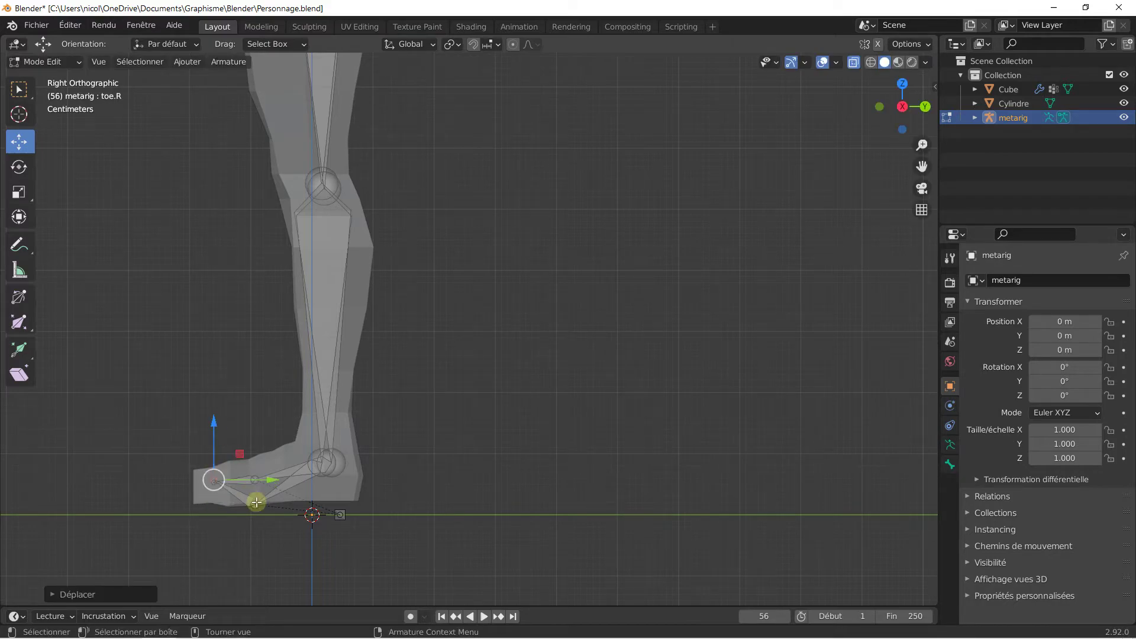
pyautogui.click(256, 502)
pyautogui.press('g')
pyautogui.press('z')
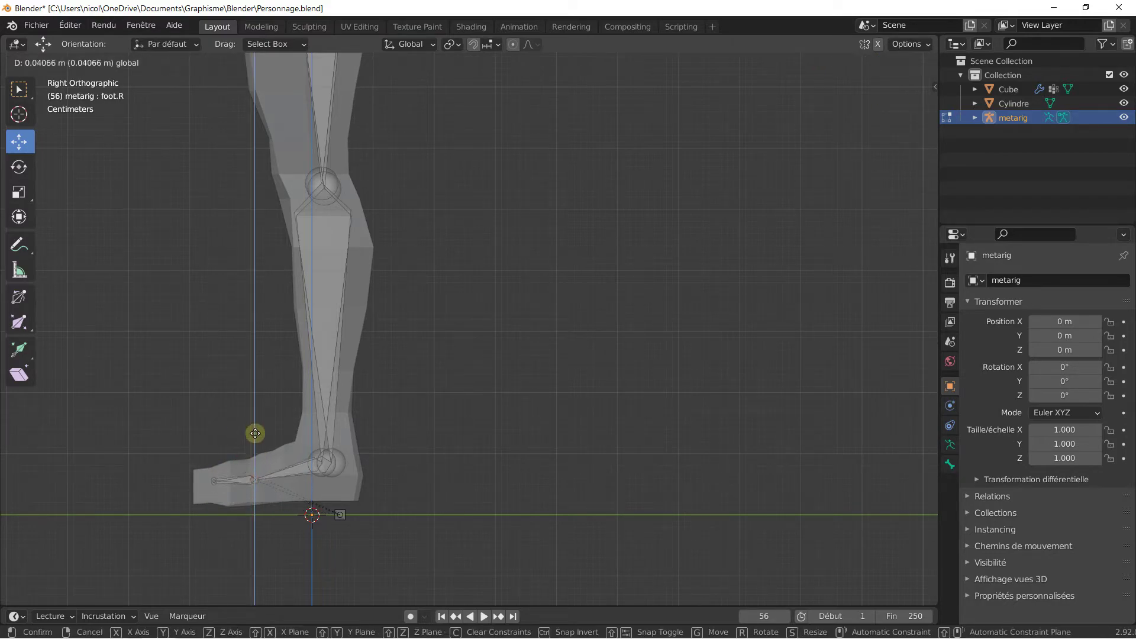
pyautogui.click(255, 433)
# - Move the base joint of the right pelvis bone about 0.025 m forward along Y
pyautogui.scroll(-3, 323, 369)
pyautogui.keyDown('shift'); pyautogui.moveTo(349, 287); pyautogui.dragTo(319, 443, button='middle'); pyautogui.keyUp('shift')
pyautogui.keyDown('shift'); pyautogui.moveTo(302, 285); pyautogui.dragTo(309, 395, button='middle'); pyautogui.keyUp('shift')
pyautogui.scroll(1, 354, 368)
pyautogui.click(353, 381)
pyautogui.press('g')
pyautogui.press('y')
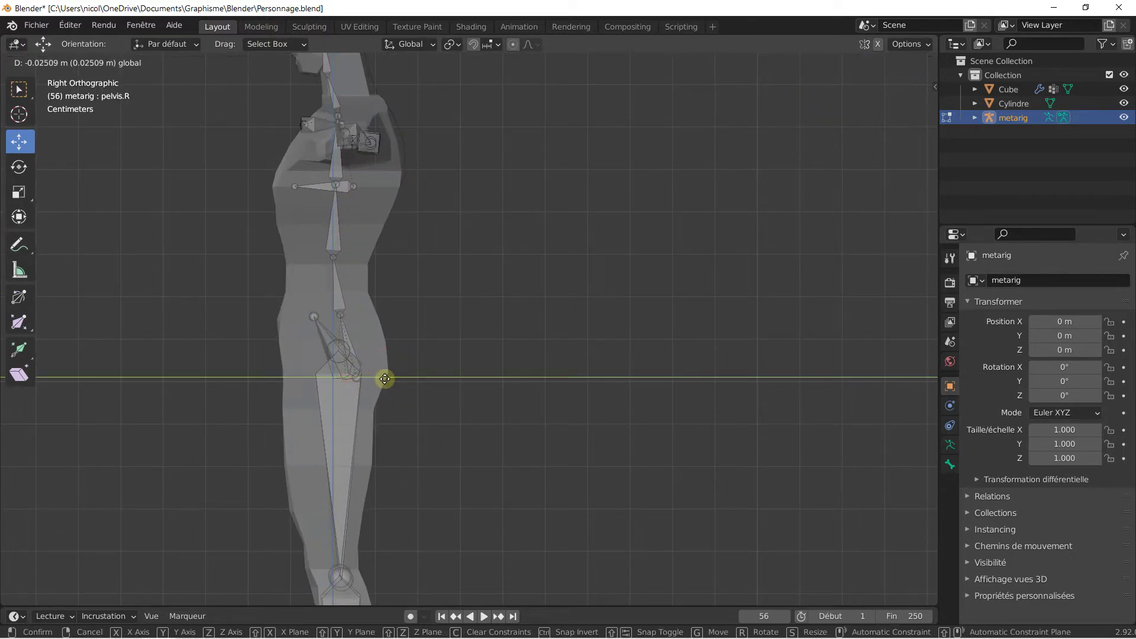
pyautogui.click(383, 380)
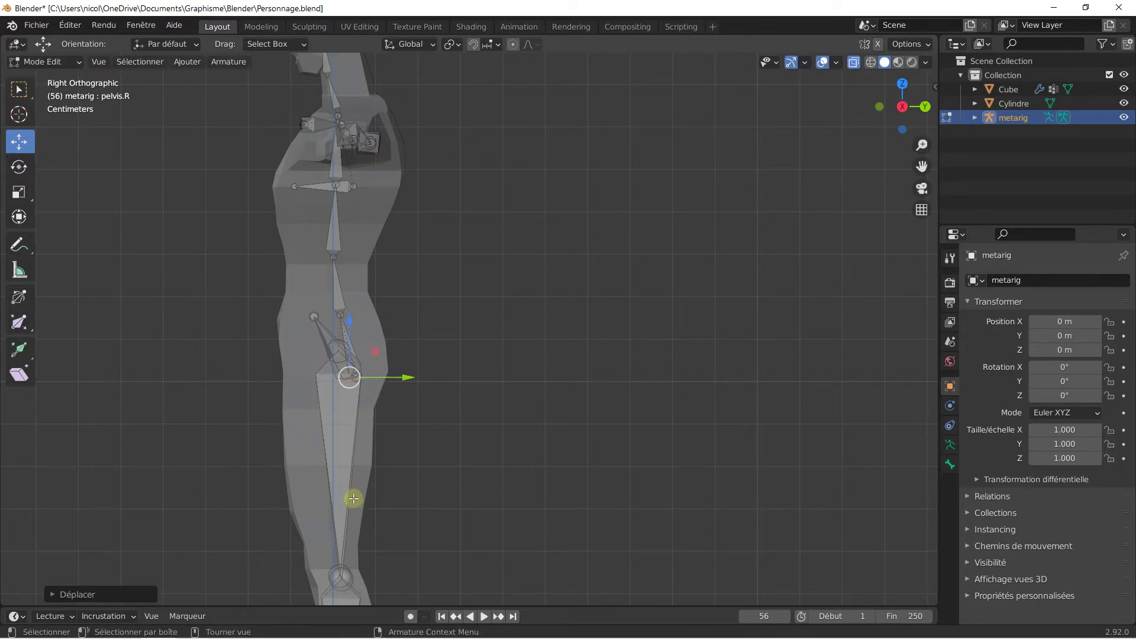
# - Move the inner joints of the left and right shoulder bones back along Y into the upper chest
pyautogui.keyDown('shift'); pyautogui.moveTo(349, 366); pyautogui.dragTo(336, 492, button='middle'); pyautogui.keyUp('shift')
pyautogui.keyDown('shift'); pyautogui.moveTo(335, 348); pyautogui.dragTo(332, 440, button='middle'); pyautogui.keyUp('shift')
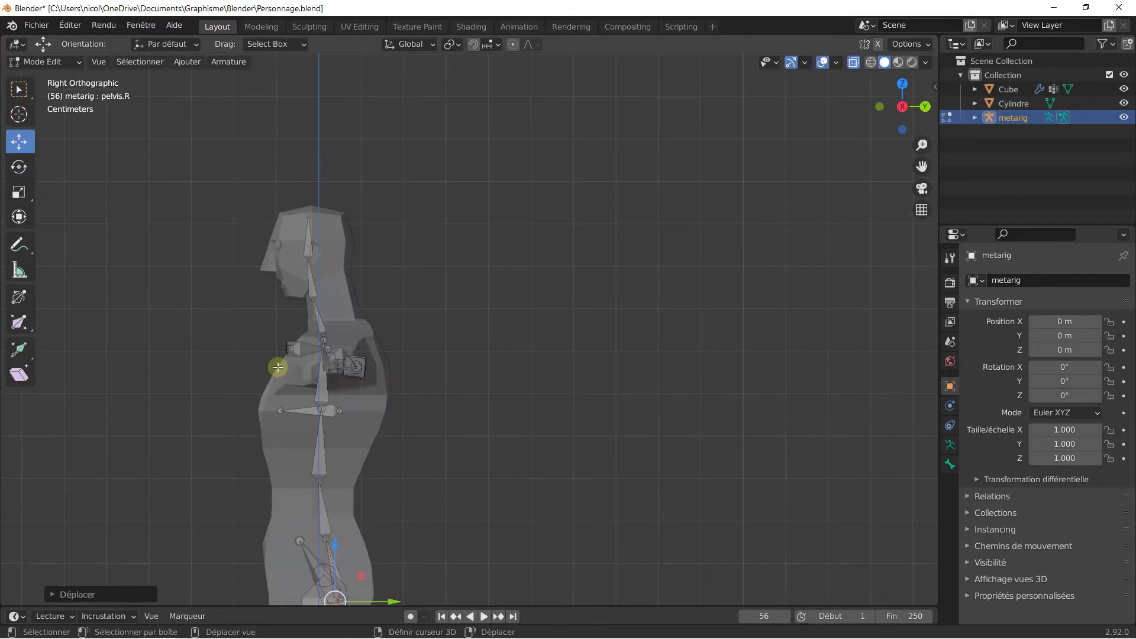
pyautogui.scroll(2, 292, 355)
pyautogui.scroll(3, 274, 406)
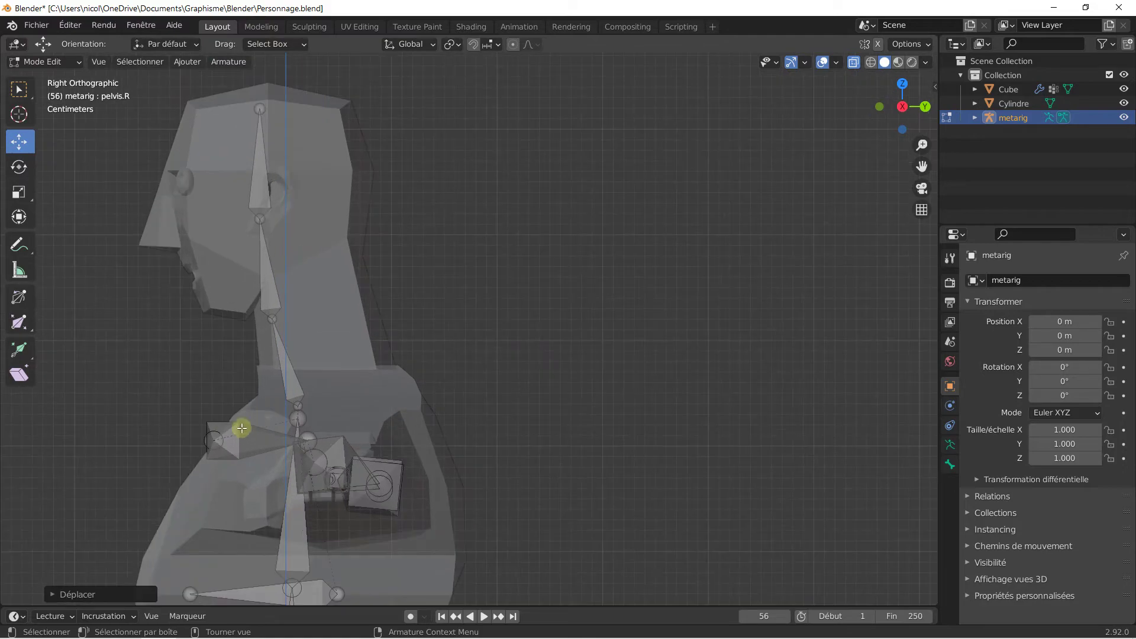
pyautogui.click(208, 444)
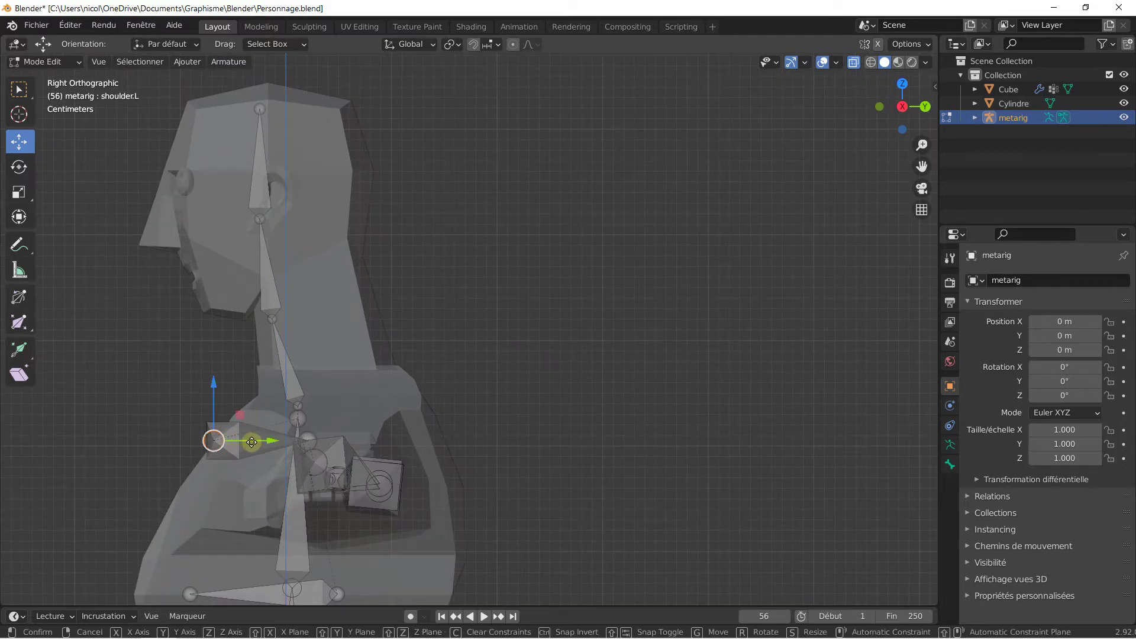
pyautogui.click(213, 441)
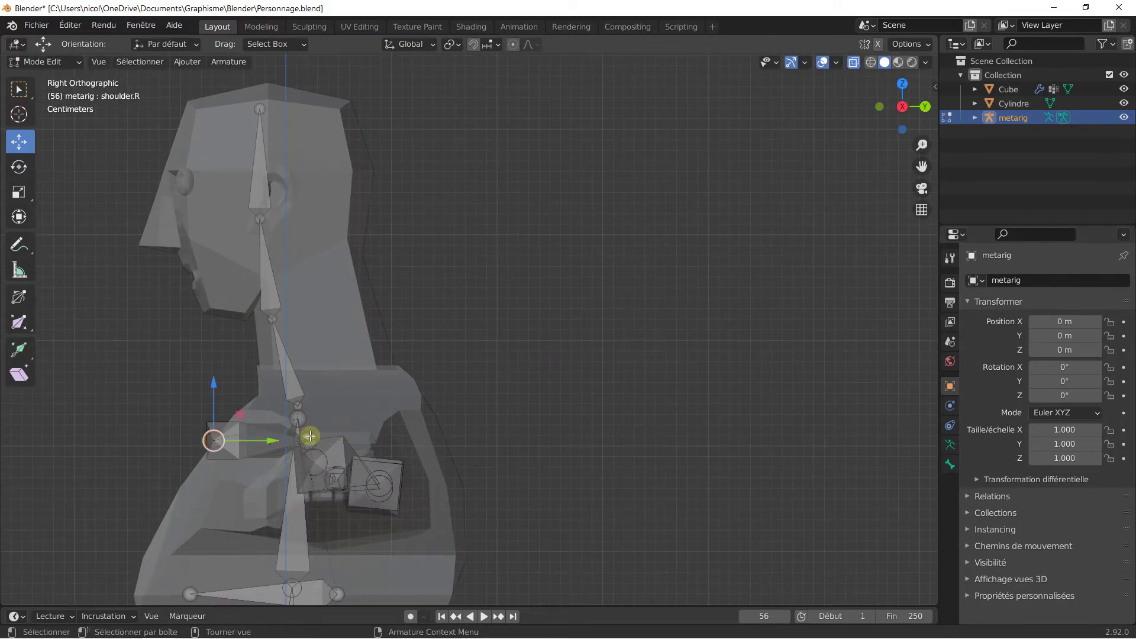
pyautogui.moveTo(269, 441); pyautogui.dragTo(308, 441)
# - Shift the middle neck joint, the head bone's base and the head bone's tip back along Y
pyautogui.click(272, 320)
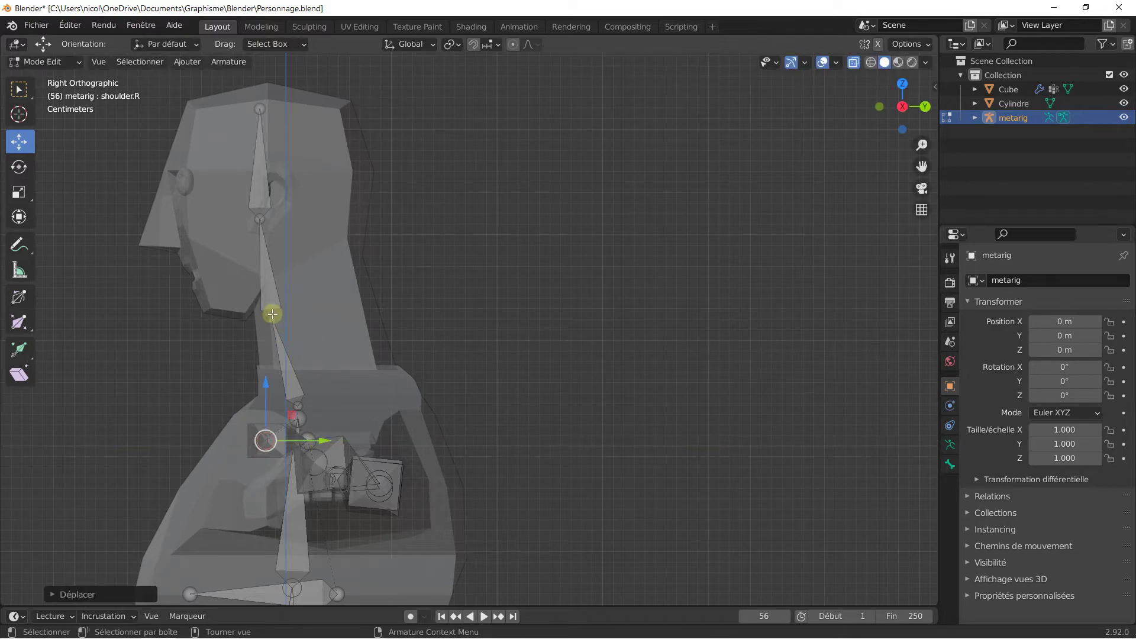
pyautogui.moveTo(334, 318); pyautogui.dragTo(367, 319)
pyautogui.click(258, 219)
pyautogui.moveTo(311, 219); pyautogui.dragTo(349, 223)
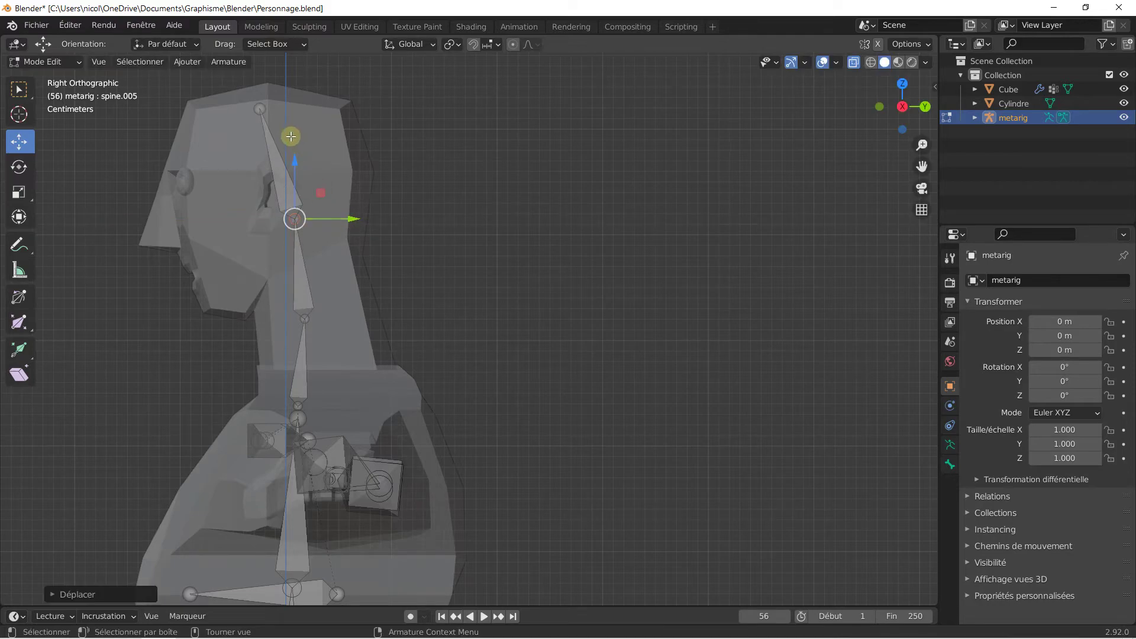
pyautogui.click(264, 112)
pyautogui.moveTo(317, 109); pyautogui.dragTo(281, 60)
# - Return the metarig from edit mode to Object Mode and deselect it
pyautogui.scroll(-5, 309, 350)
pyautogui.moveTo(294, 380); pyautogui.dragTo(469, 381, button='middle')
pyautogui.scroll(-4, 444, 393)
pyautogui.scroll(2, 469, 381)
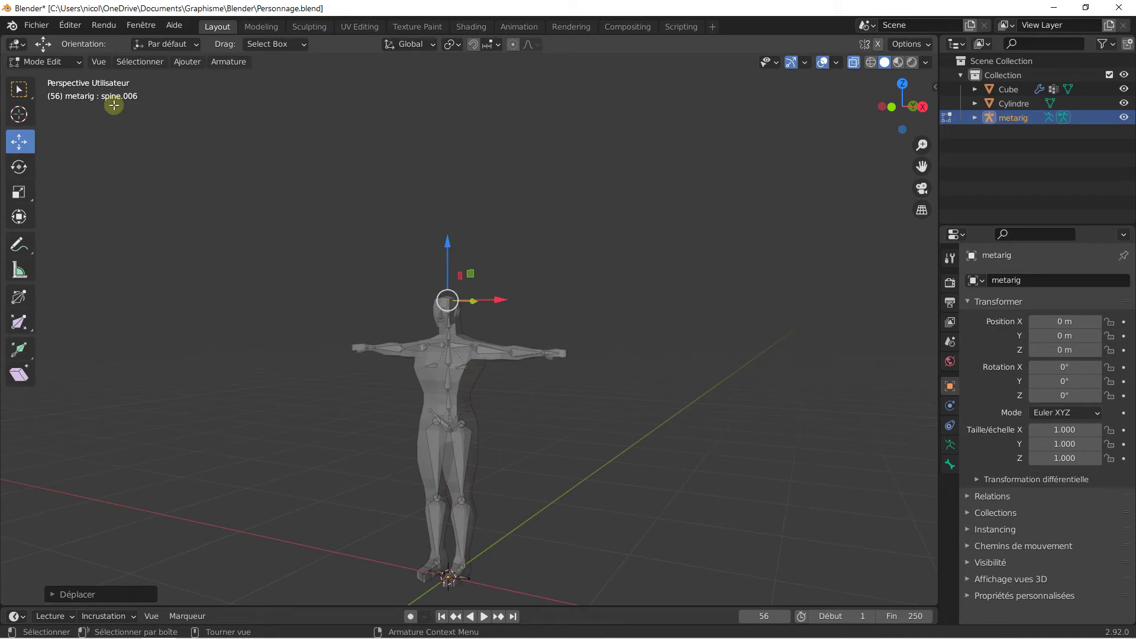
pyautogui.click(50, 62)
pyautogui.click(59, 78)
pyautogui.moveTo(472, 276); pyautogui.dragTo(244, 255, button='middle')
pyautogui.click(243, 255)
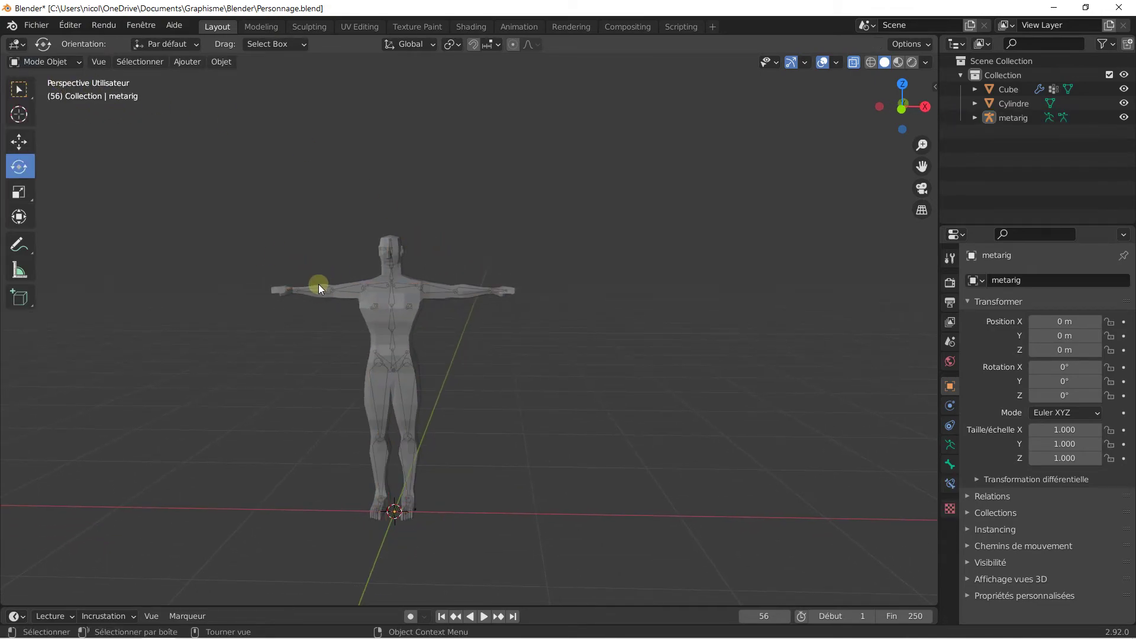
# - Parent the character's body mesh to the metarig with automatic weights
pyautogui.scroll(2, 318, 285)
pyautogui.keyDown('shift'); pyautogui.moveTo(355, 252); pyautogui.dragTo(422, 273, button='middle'); pyautogui.keyUp('shift')
pyautogui.scroll(1, 439, 285)
pyautogui.click(421, 274)
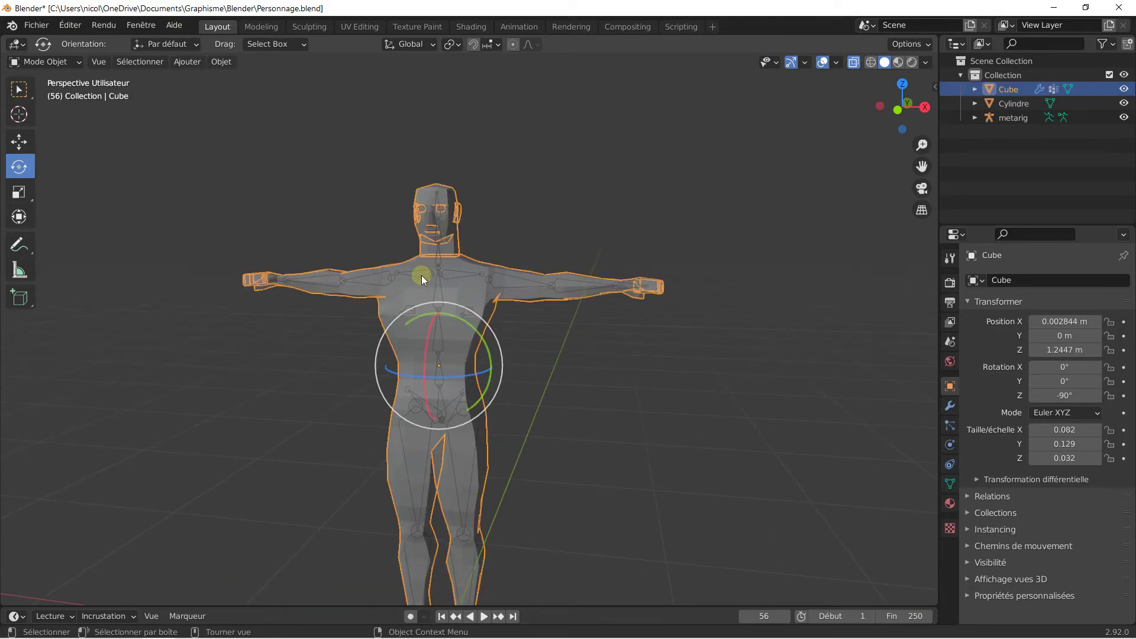
pyautogui.click(368, 228)
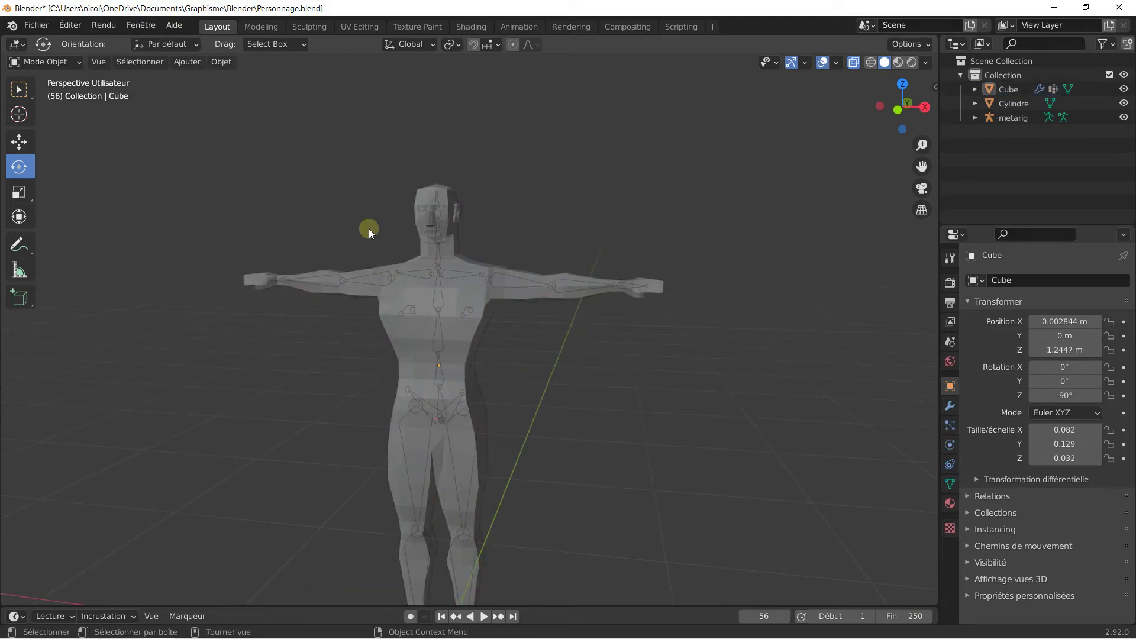
pyautogui.click(403, 322)
pyautogui.keyDown('shift'); pyautogui.click(421, 276); pyautogui.keyUp('shift')
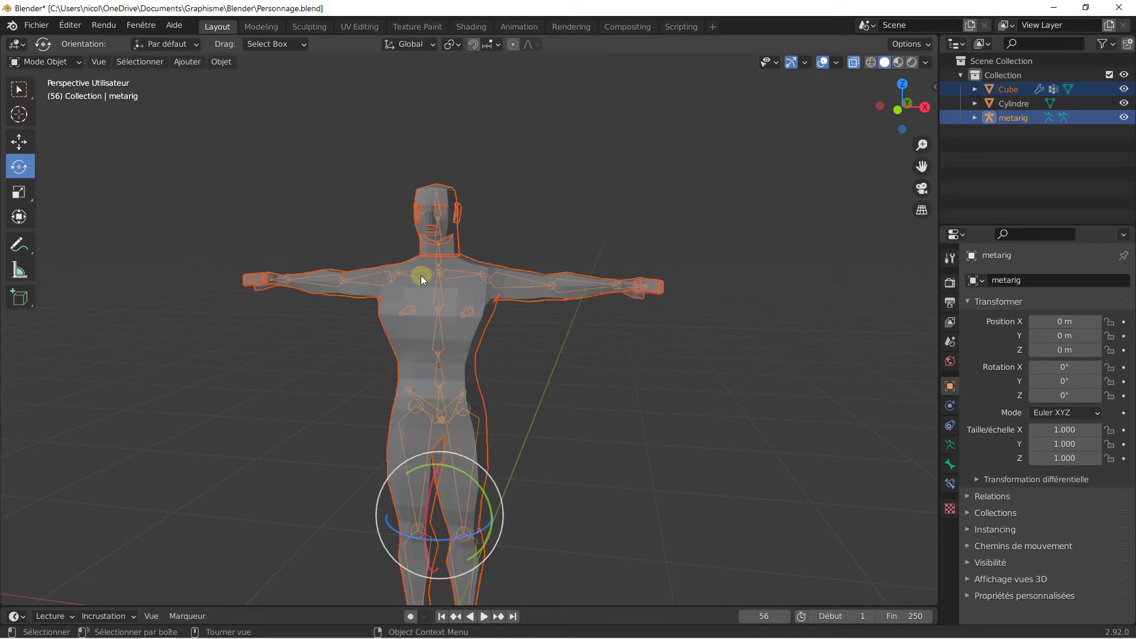
pyautogui.hotkey('ctrl', 'p')
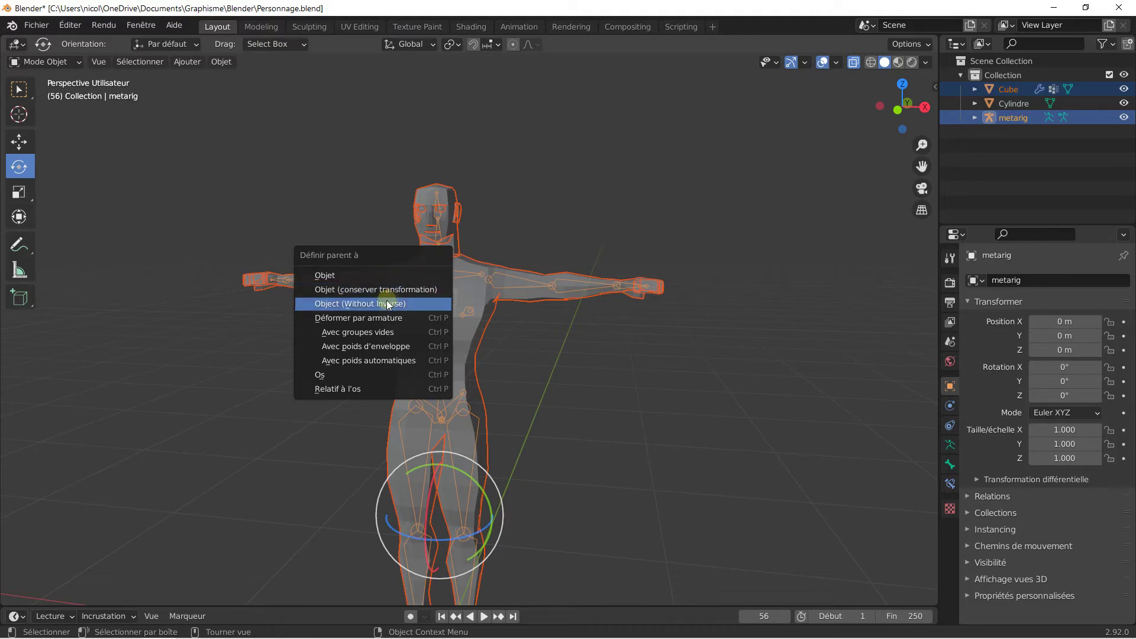
pyautogui.click(349, 359)
pyautogui.click(269, 347)
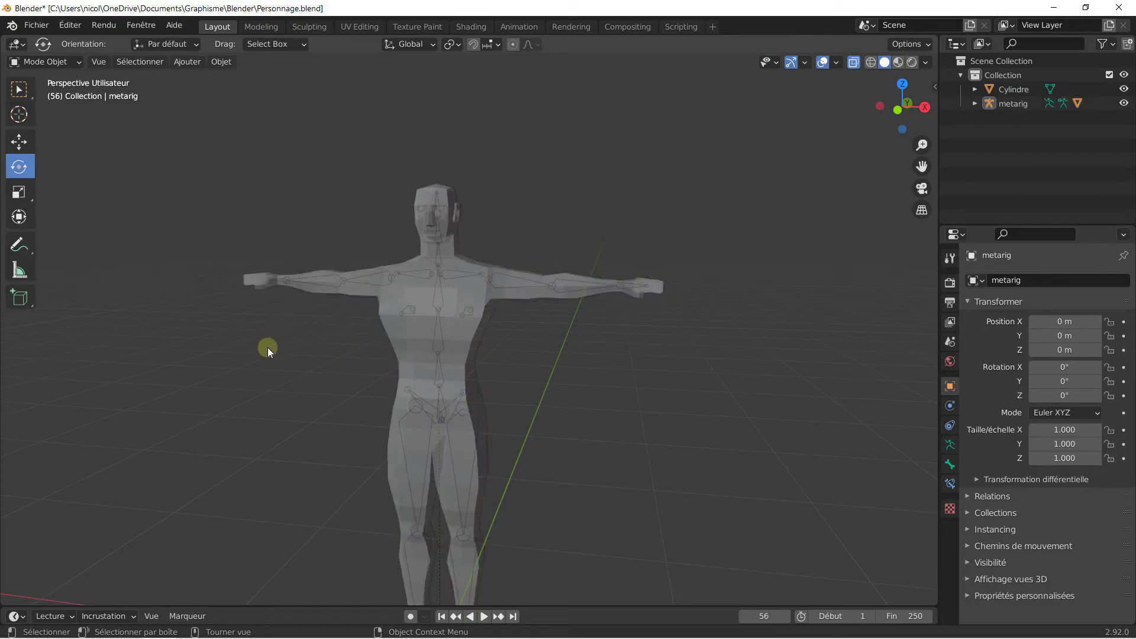
# - Switch the metarig to Pose Mode and bend the left forearm bone forward at the elbow
pyautogui.click(36, 64)
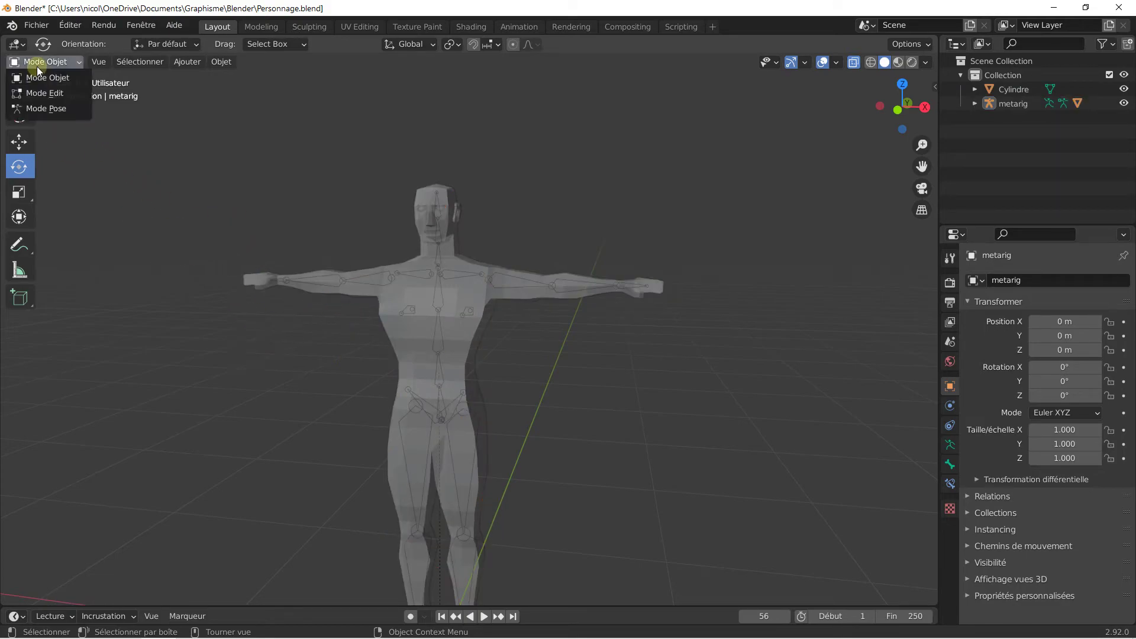
pyautogui.click(41, 111)
pyautogui.click(454, 274)
pyautogui.click(516, 283)
pyautogui.click(573, 281)
pyautogui.moveTo(630, 283); pyautogui.dragTo(551, 301, button='middle')
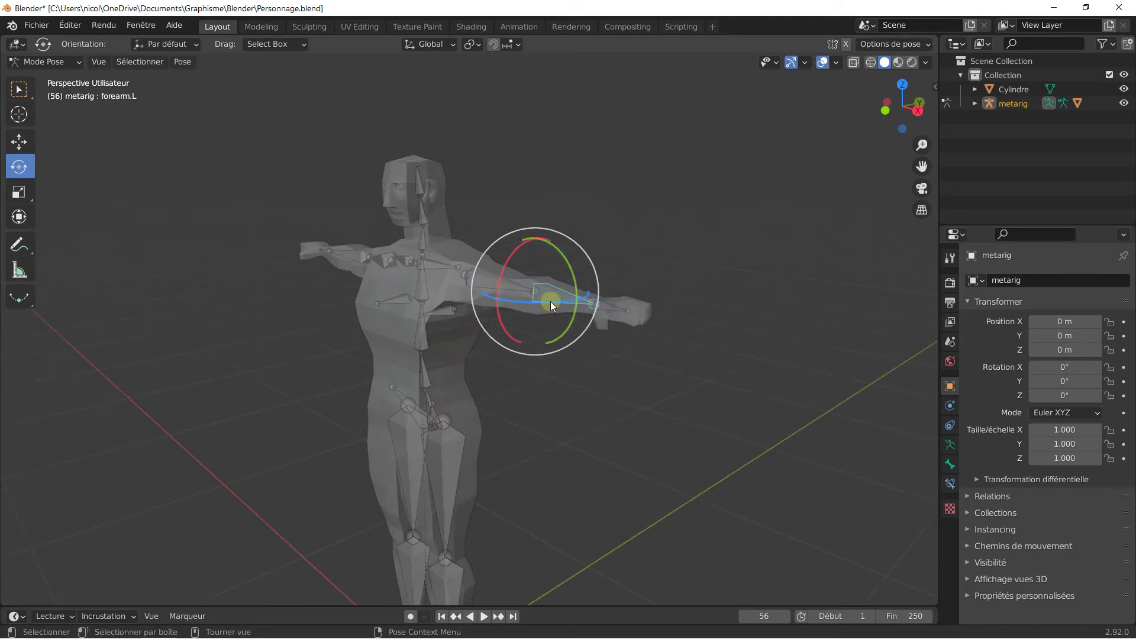
pyautogui.moveTo(538, 306); pyautogui.dragTo(409, 304)
pyautogui.moveTo(397, 303); pyautogui.dragTo(369, 302, button='middle')
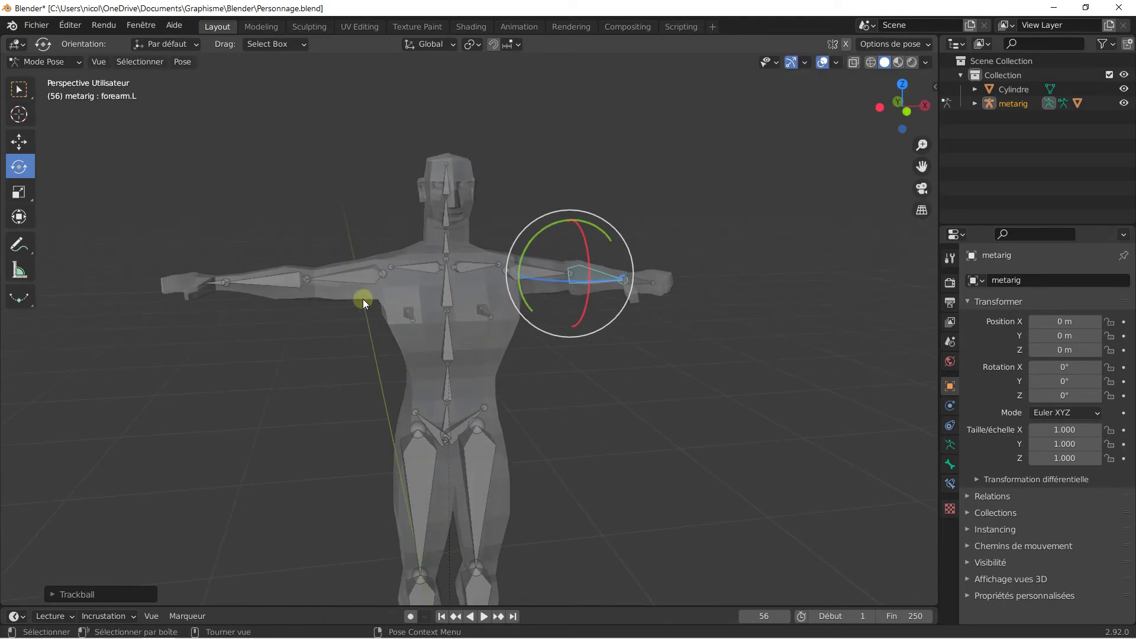
# - Rotate the right forearm bone forward at the elbow and turn the right hand bone
pyautogui.click(250, 282)
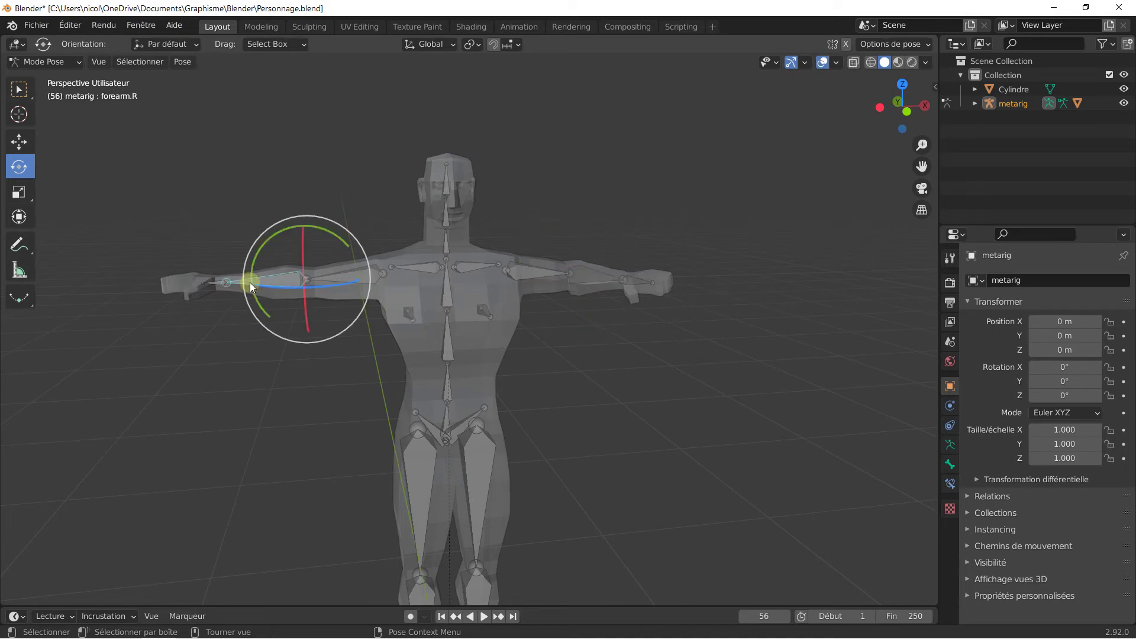
pyautogui.moveTo(265, 287)
pyautogui.mouseDown()
pyautogui.moveTo(294, 291)
pyautogui.moveTo(268, 306)
pyautogui.mouseUp()
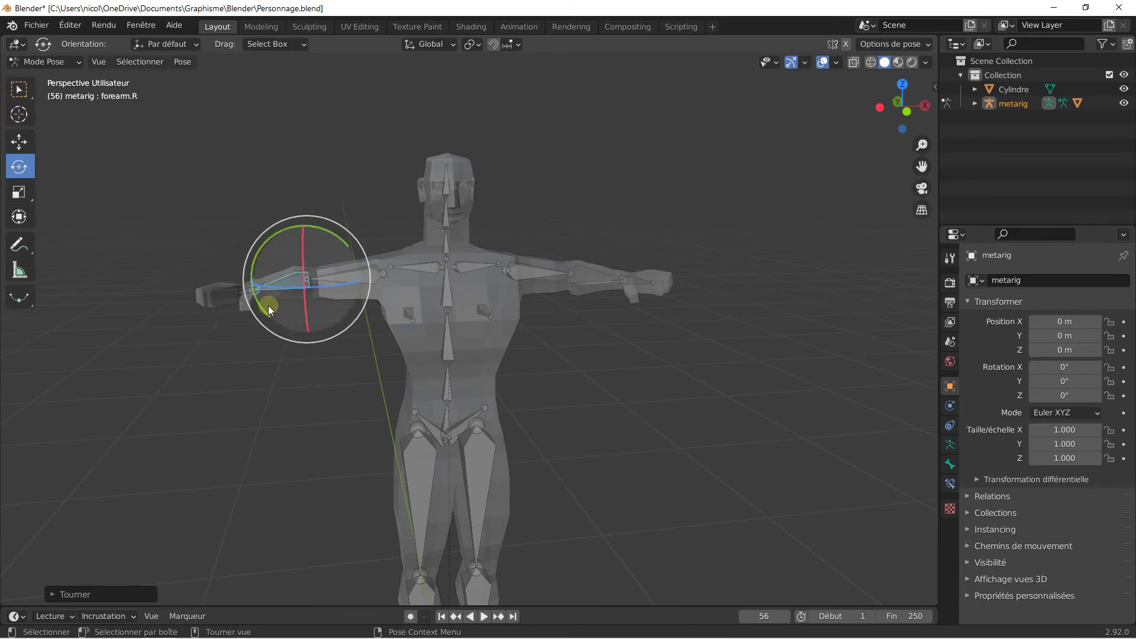
pyautogui.click(235, 292)
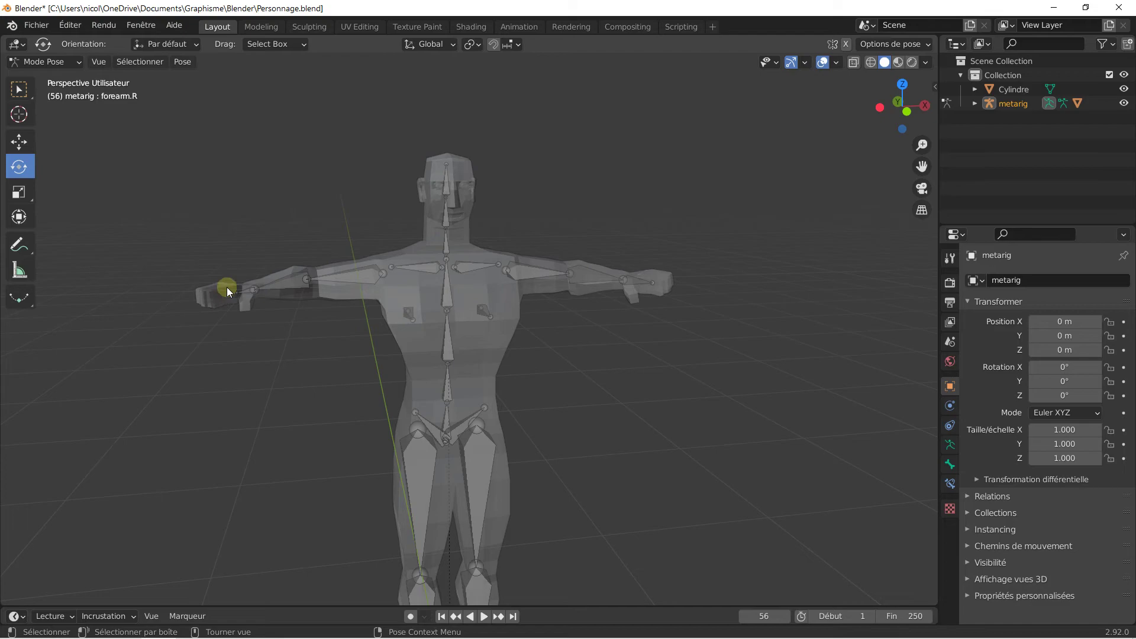
pyautogui.click(240, 293)
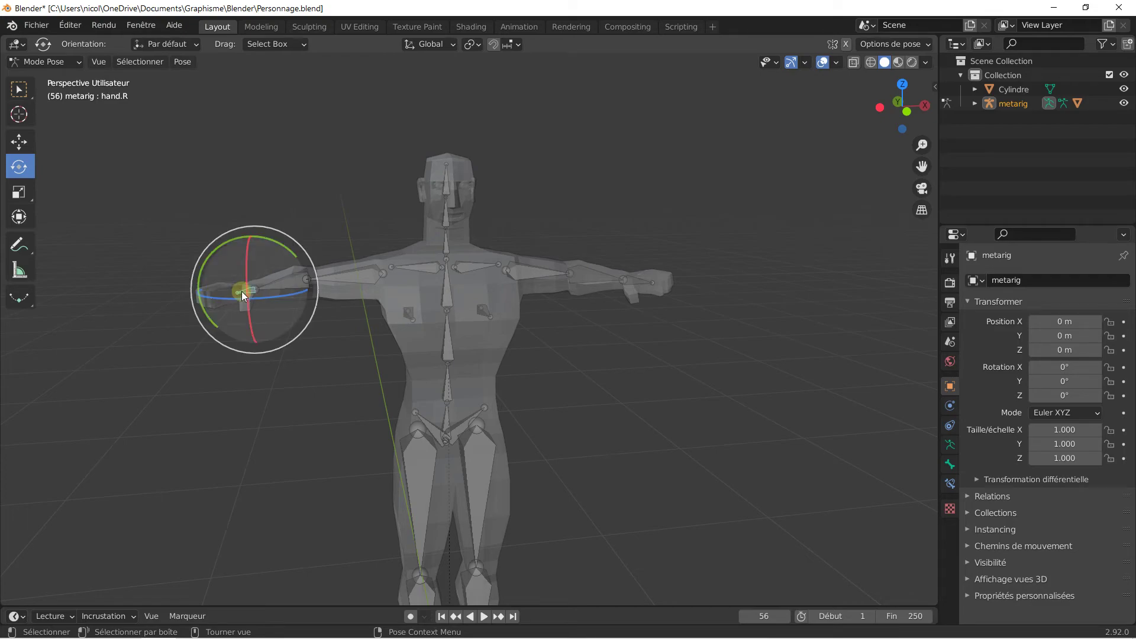
pyautogui.moveTo(235, 297); pyautogui.dragTo(249, 296)
pyautogui.moveTo(337, 295); pyautogui.dragTo(414, 236, button='middle')
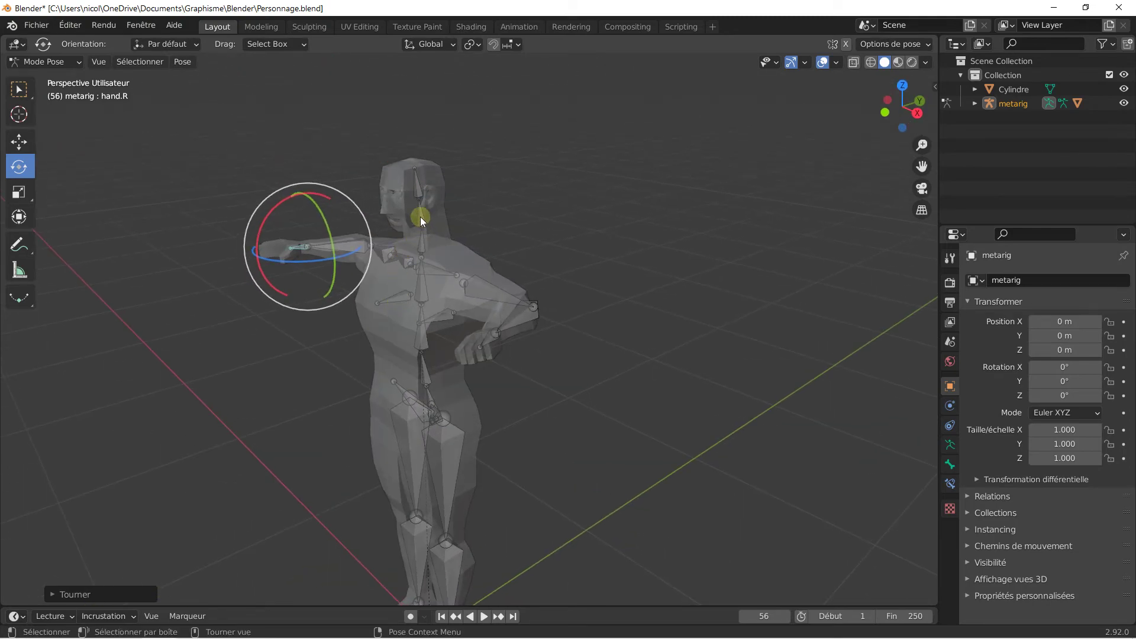
# - Tilt the upper neck bone (spine.005) and rotate the middle spine bone (spine.002) to test the body's deformation
pyautogui.click(420, 217)
pyautogui.moveTo(381, 215); pyautogui.dragTo(382, 190)
pyautogui.moveTo(396, 252); pyautogui.dragTo(417, 338, button='middle')
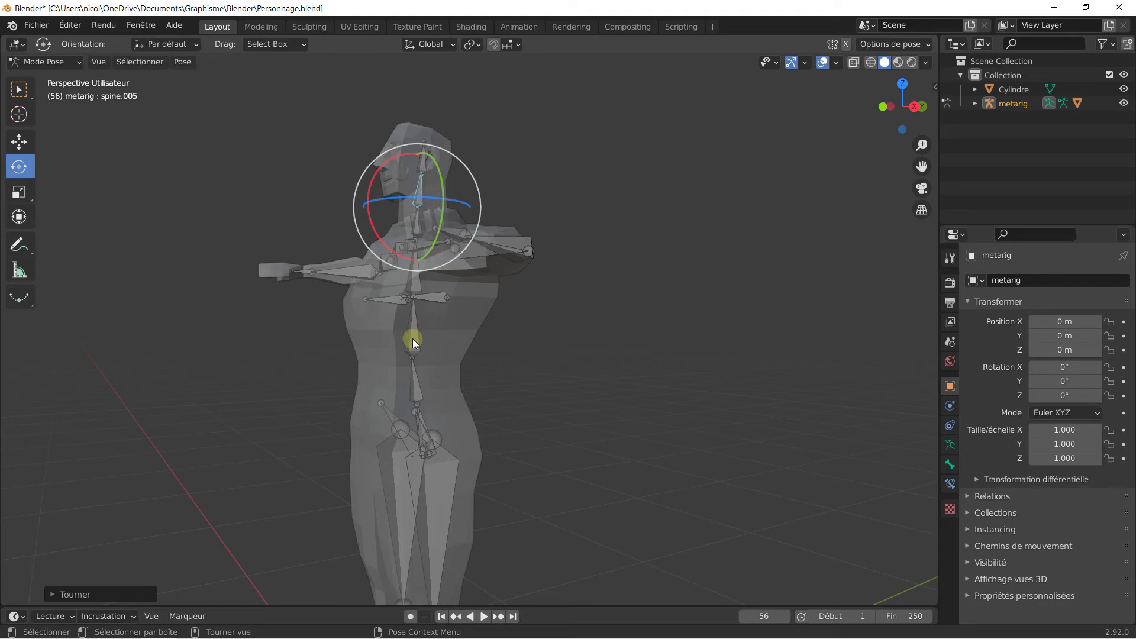
pyautogui.click(416, 343)
pyautogui.moveTo(399, 361); pyautogui.dragTo(408, 359)
pyautogui.scroll(-2, 325, 361)
pyautogui.moveTo(322, 361); pyautogui.dragTo(417, 369, button='middle')
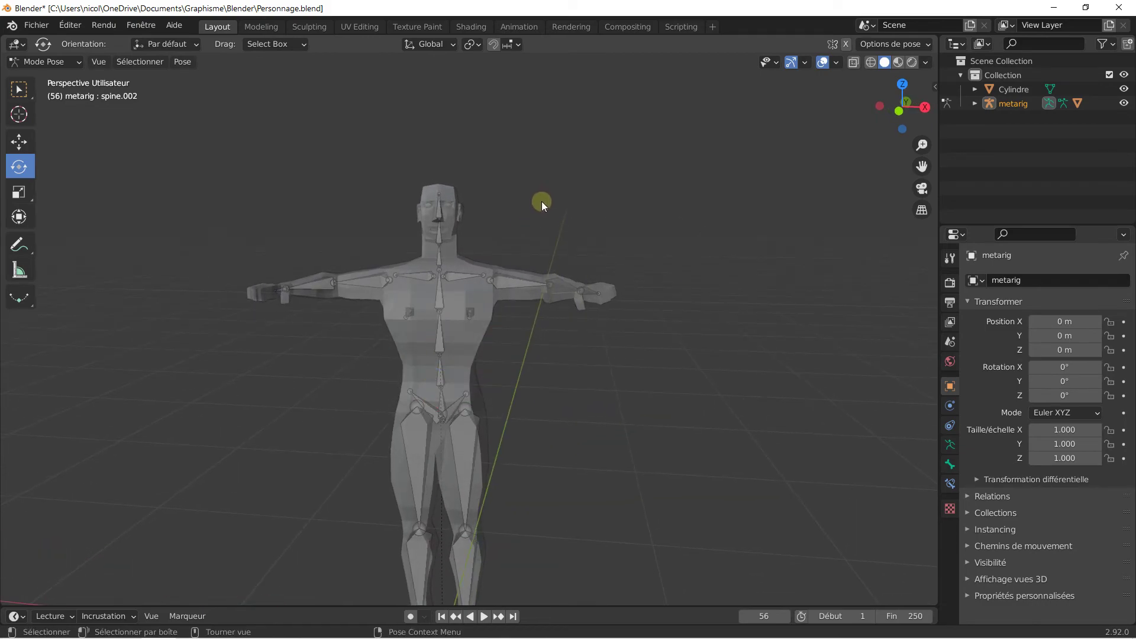
# - Return the posed metarig from Pose Mode to Object Mode
pyautogui.scroll(-3, 538, 202)
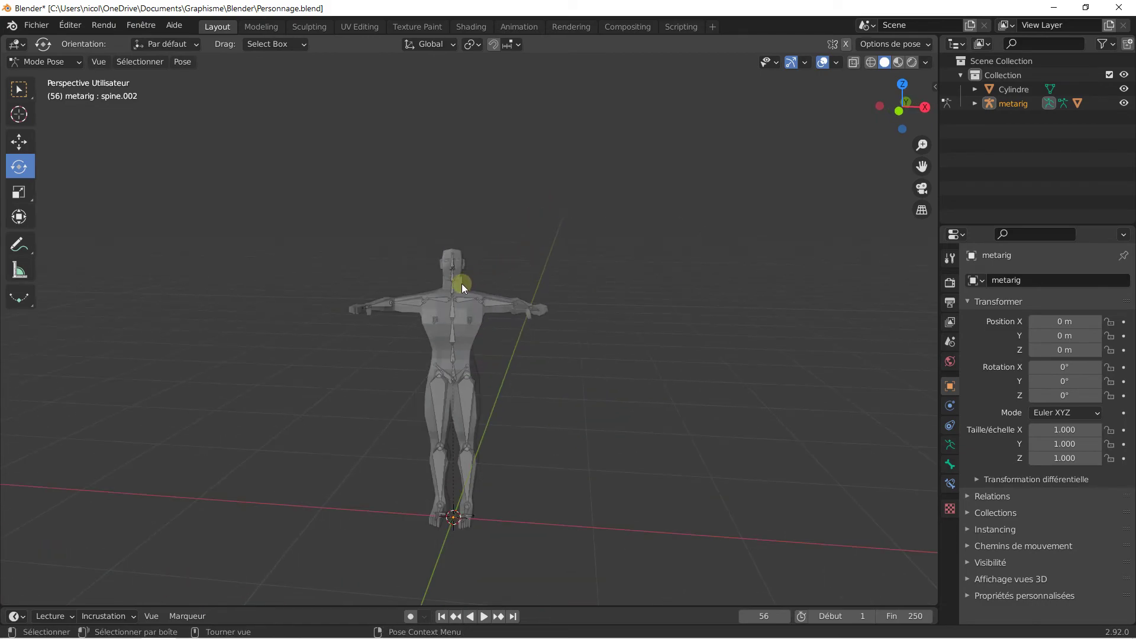
pyautogui.click(437, 300)
pyautogui.click(68, 62)
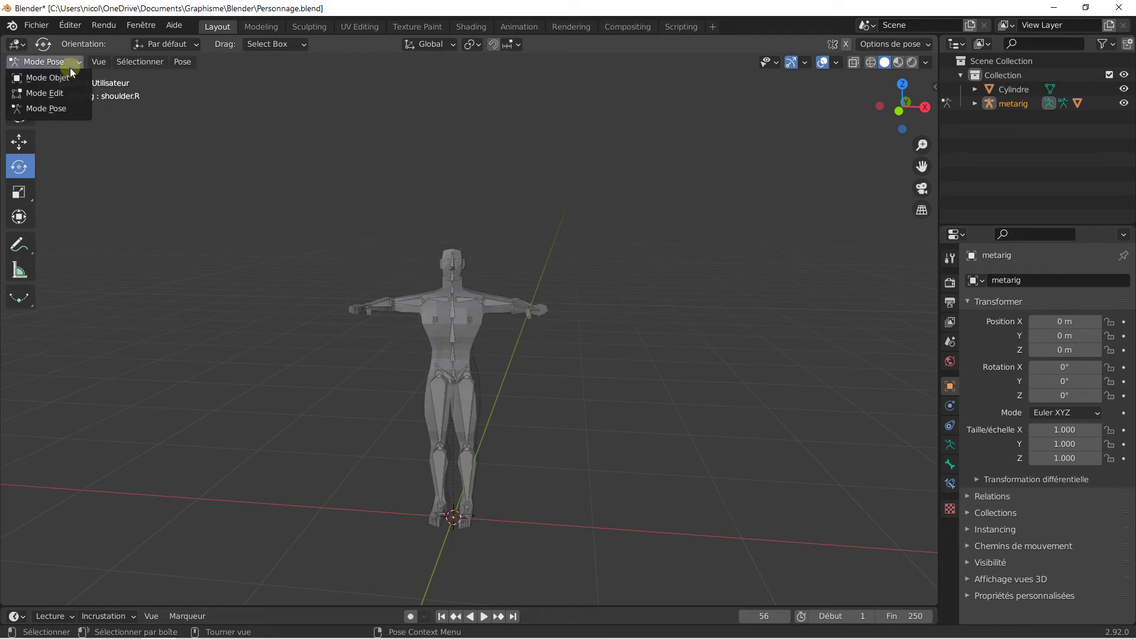
pyautogui.click(64, 77)
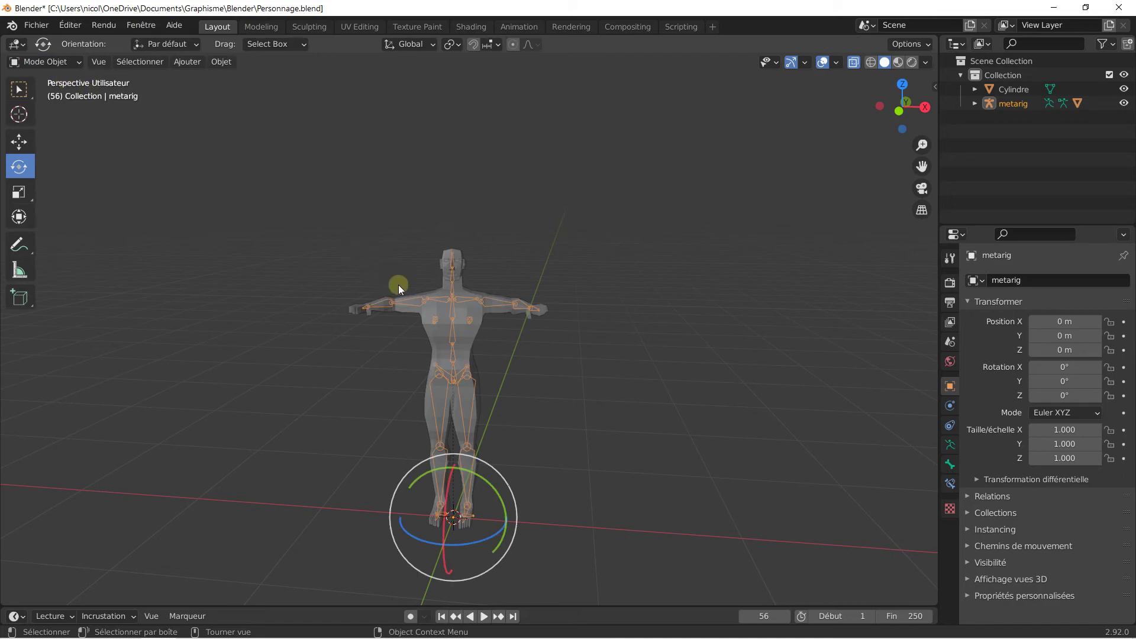
# - Open the metarig's armature data settings and expand the Rigify Bone Groups section
pyautogui.click(949, 445)
pyautogui.click(1030, 323)
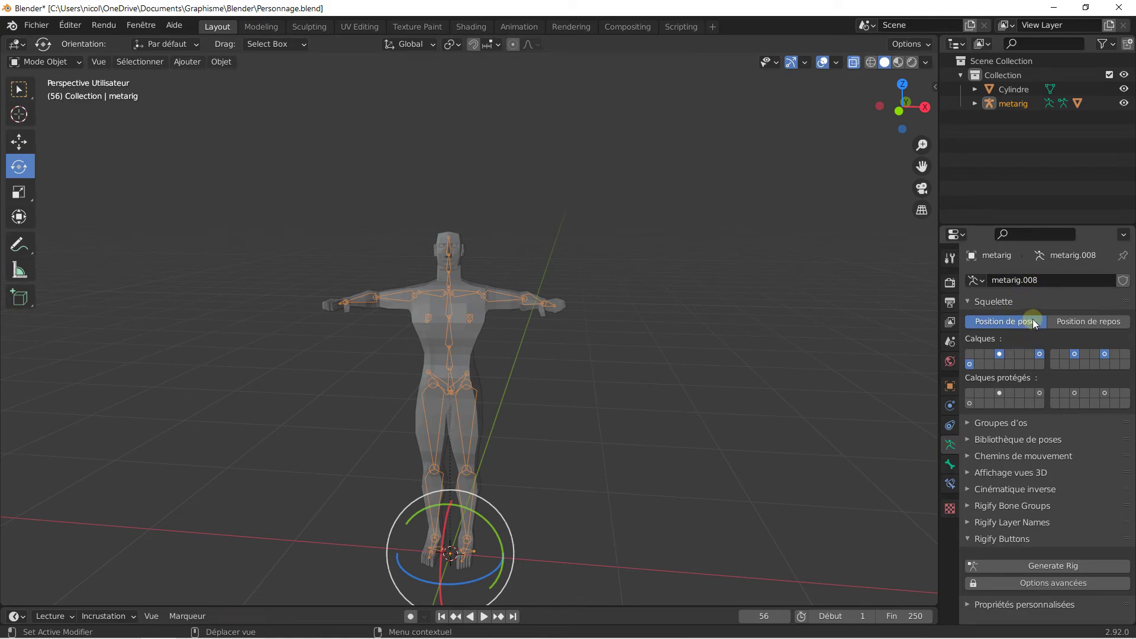
pyautogui.click(971, 424)
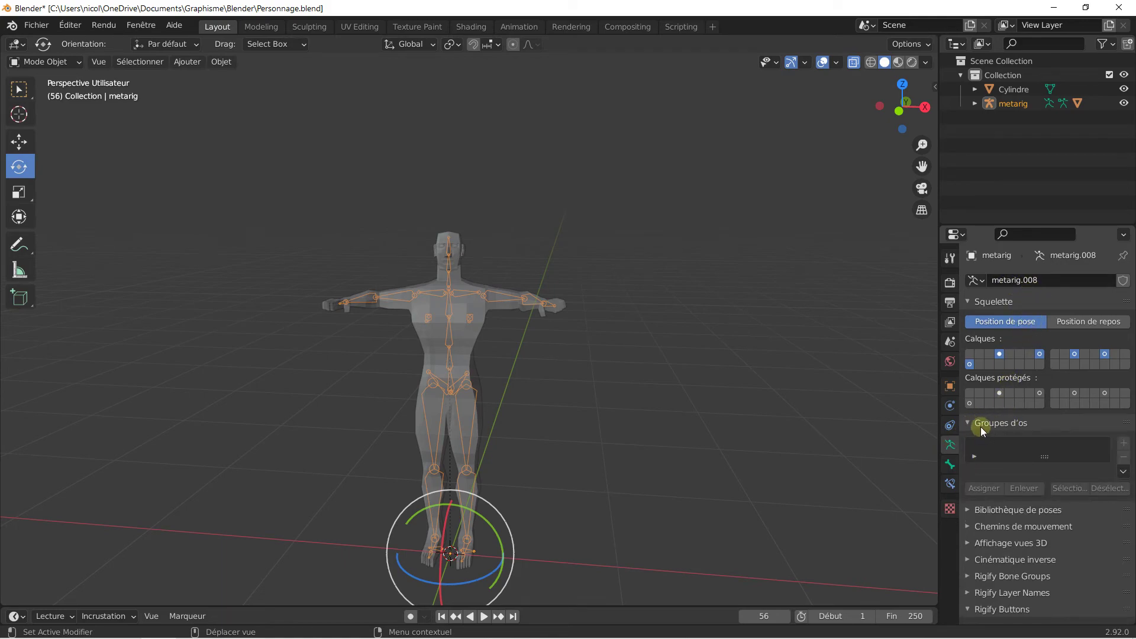
pyautogui.click(972, 424)
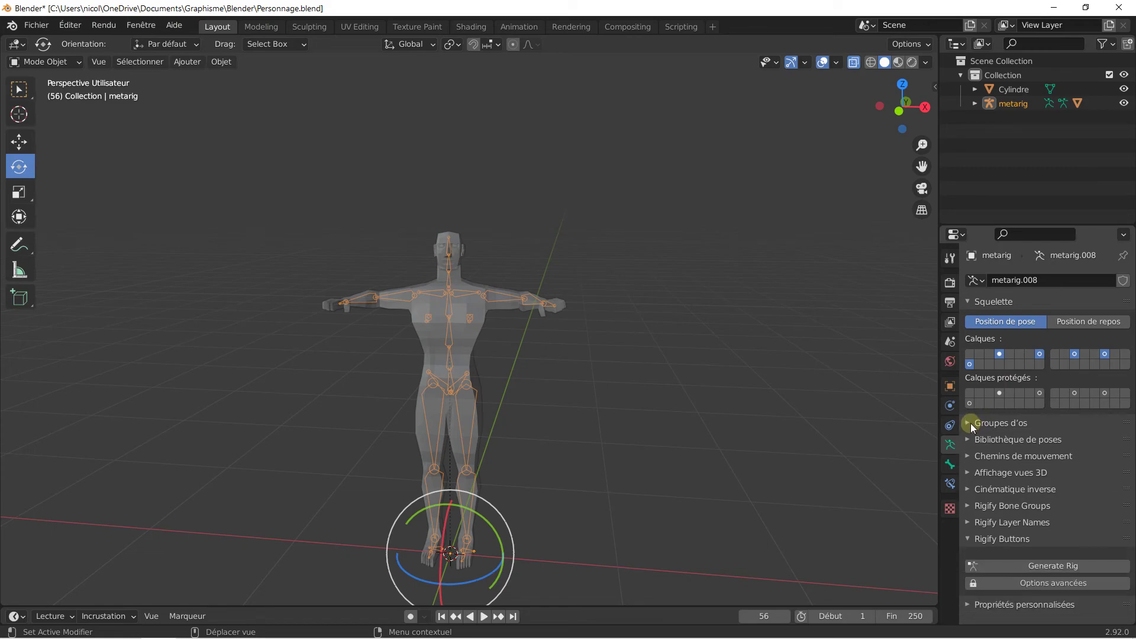
pyautogui.click(965, 506)
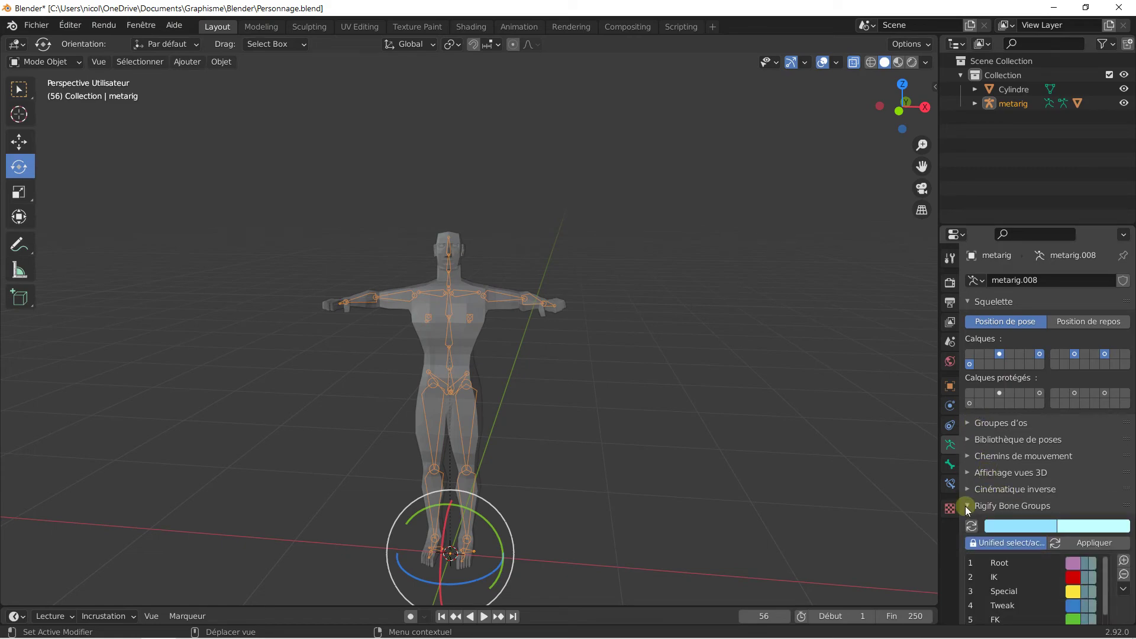
pyautogui.scroll(-3, 978, 498)
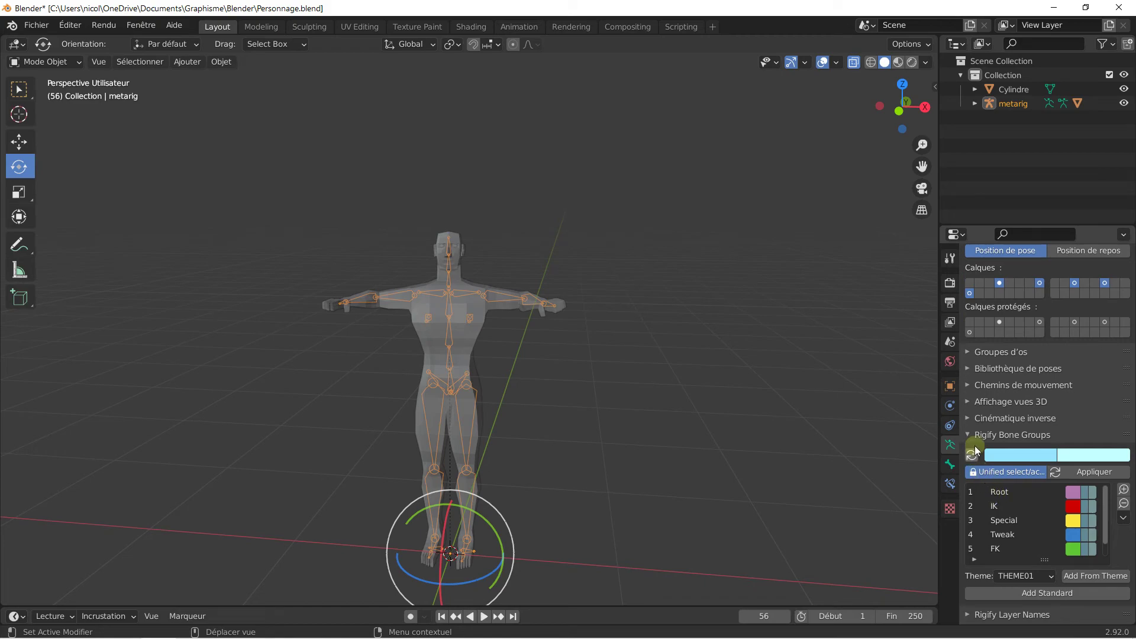
# - Collapse the Rigify Bone Groups section in the metarig's armature data settings
pyautogui.click(967, 437)
pyautogui.moveTo(536, 329); pyautogui.dragTo(516, 329, button='middle')
pyautogui.scroll(2, 468, 284)
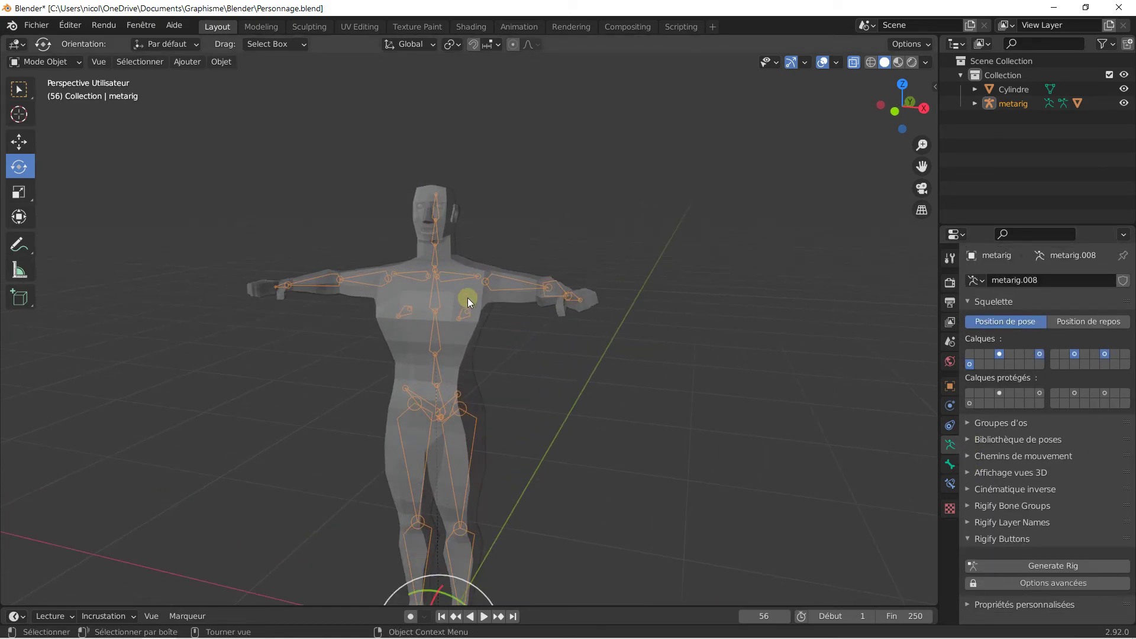
# - Deselect the metarig and turn off X-ray display so the body shows as an opaque solid
pyautogui.keyDown('shift'); pyautogui.moveTo(441, 331); pyautogui.dragTo(442, 280, button='middle'); pyautogui.keyUp('shift')
pyautogui.scroll(-1, 445, 274)
pyautogui.scroll(-2, 442, 280)
pyautogui.click(318, 231)
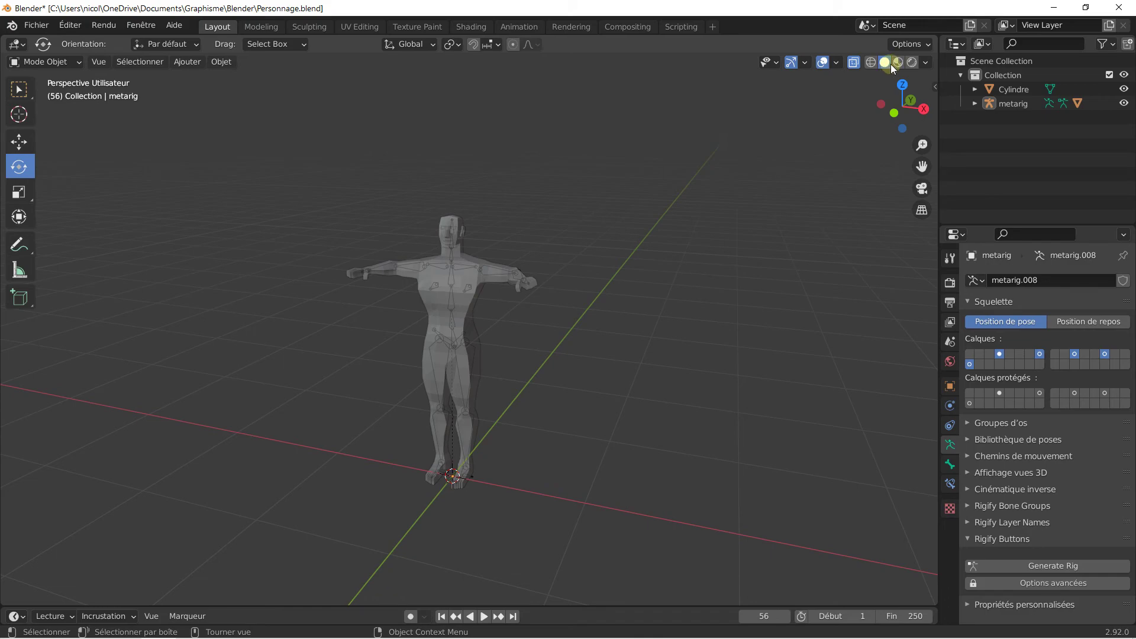
pyautogui.click(855, 62)
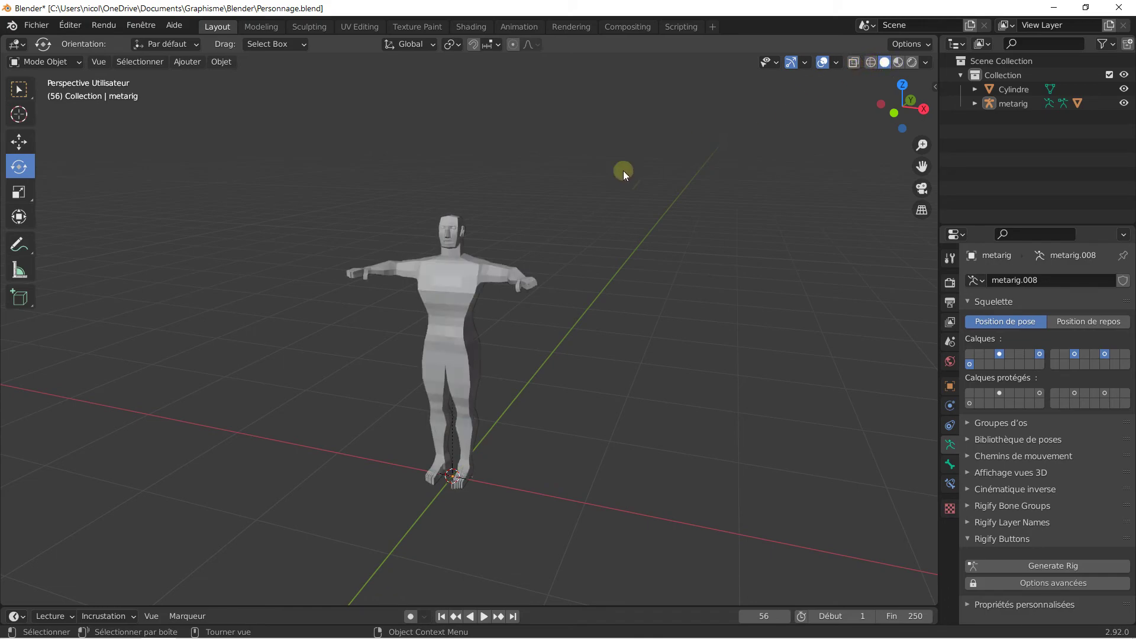
pyautogui.scroll(3, 361, 232)
pyautogui.keyDown('shift'); pyautogui.moveTo(407, 229); pyautogui.dragTo(354, 169, button='middle'); pyautogui.keyUp('shift')
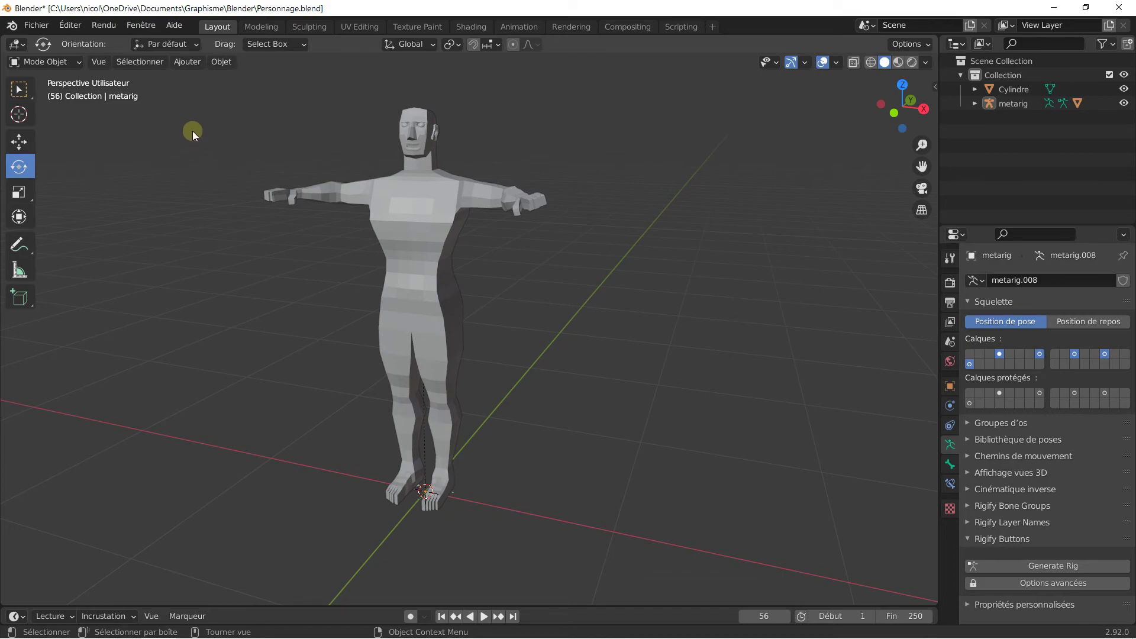
pyautogui.scroll(-1, 239, 161)
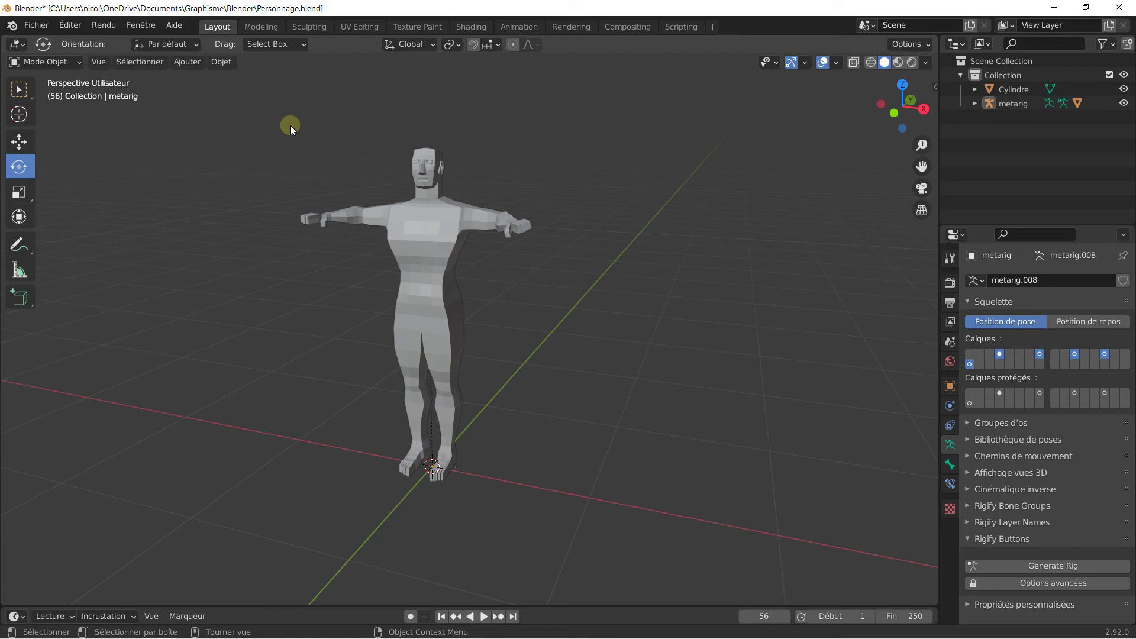
pyautogui.moveTo(288, 182); pyautogui.dragTo(270, 125, button='middle')
pyautogui.scroll(-2, 280, 182)
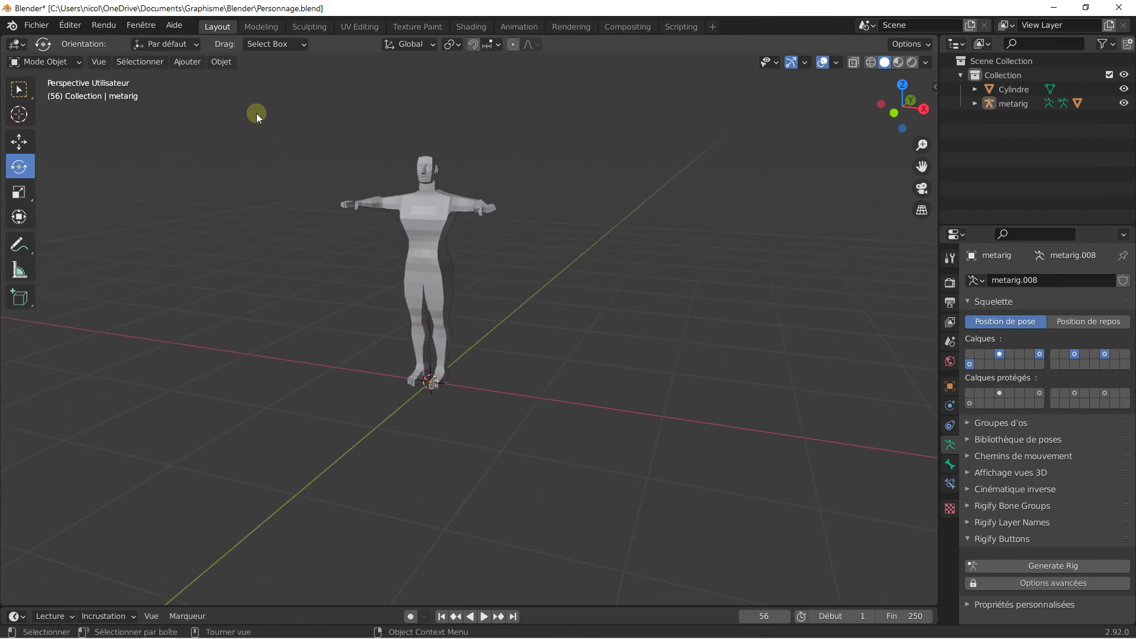